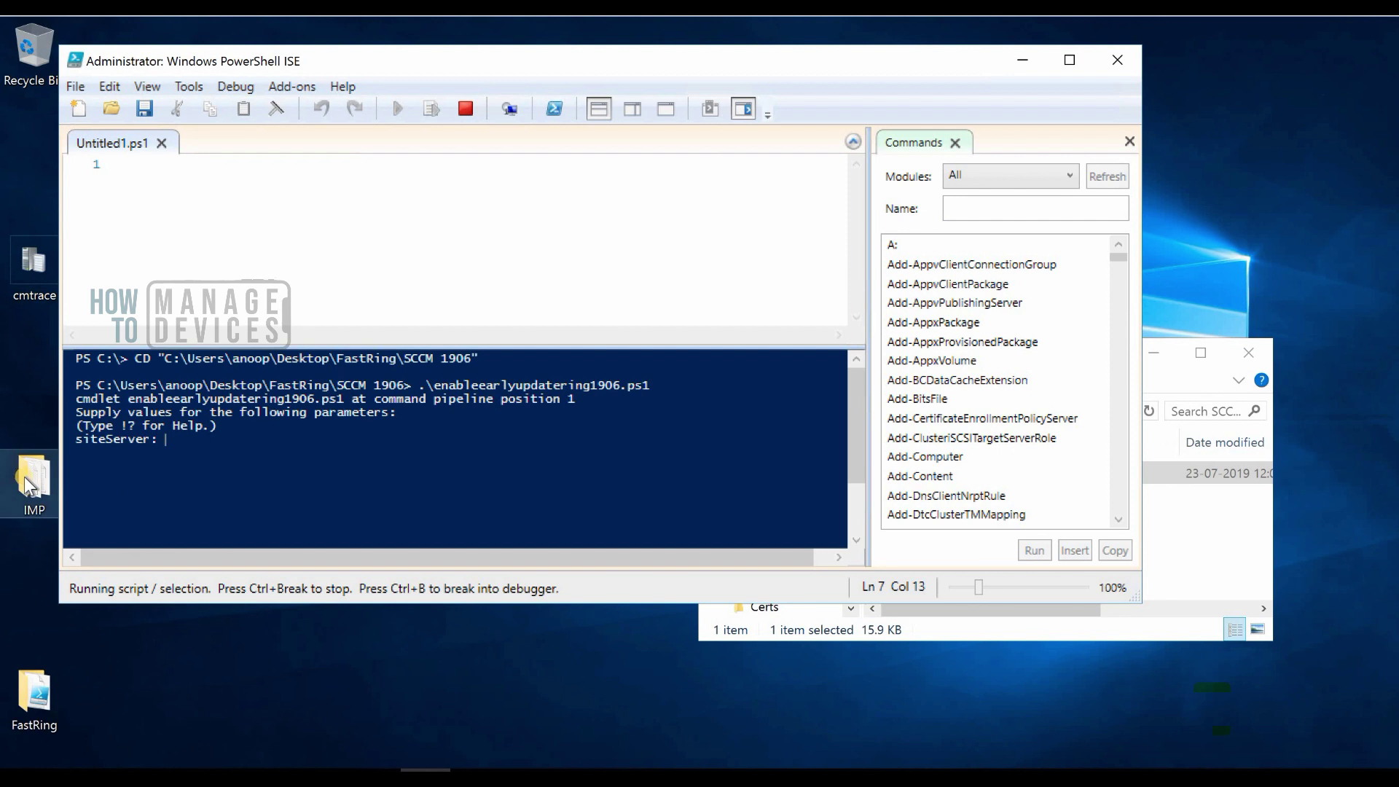
# - Supply SCCM_Prod.Intune.com as the siteServer value and run the enableearlyupdatering1906.ps1 script
pyautogui.doubleClick(29, 486)
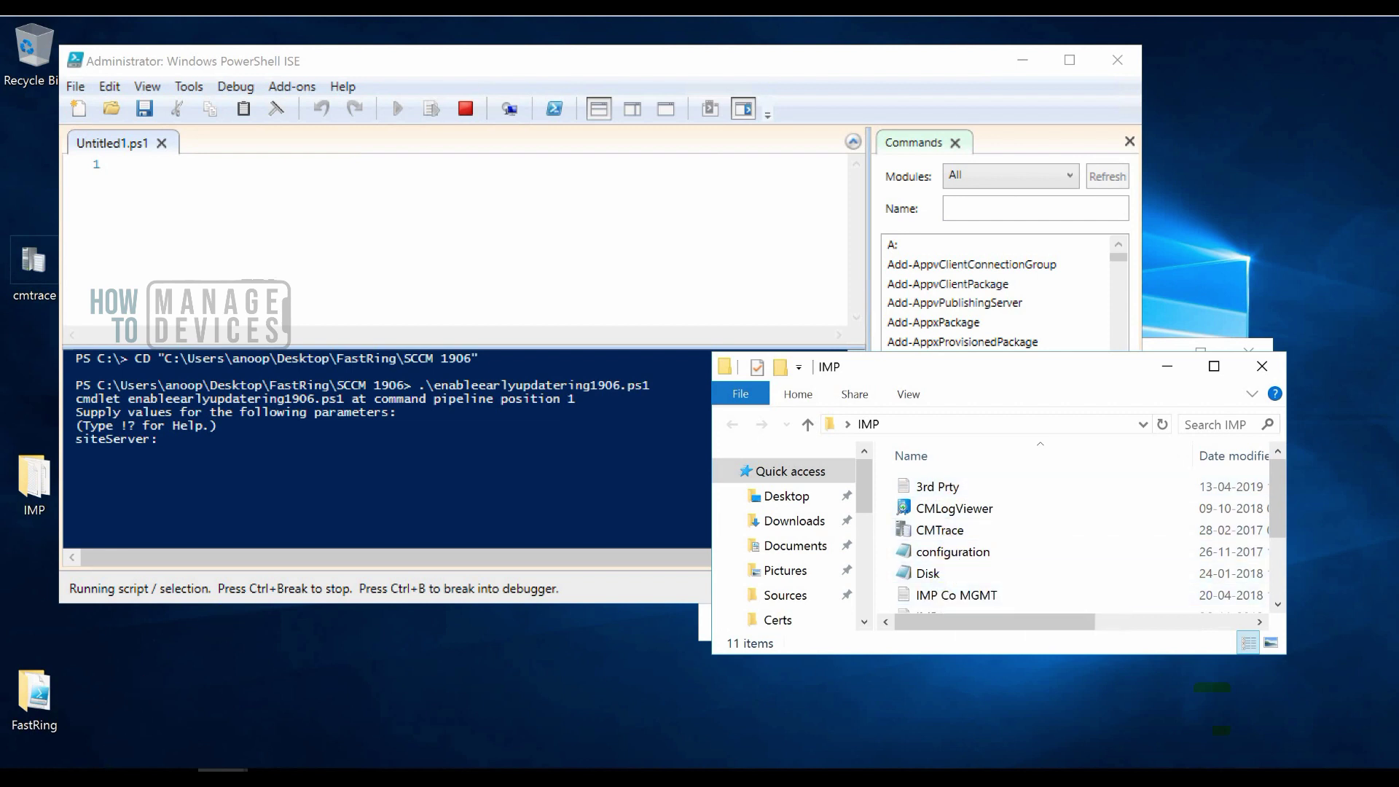
pyautogui.click(178, 443)
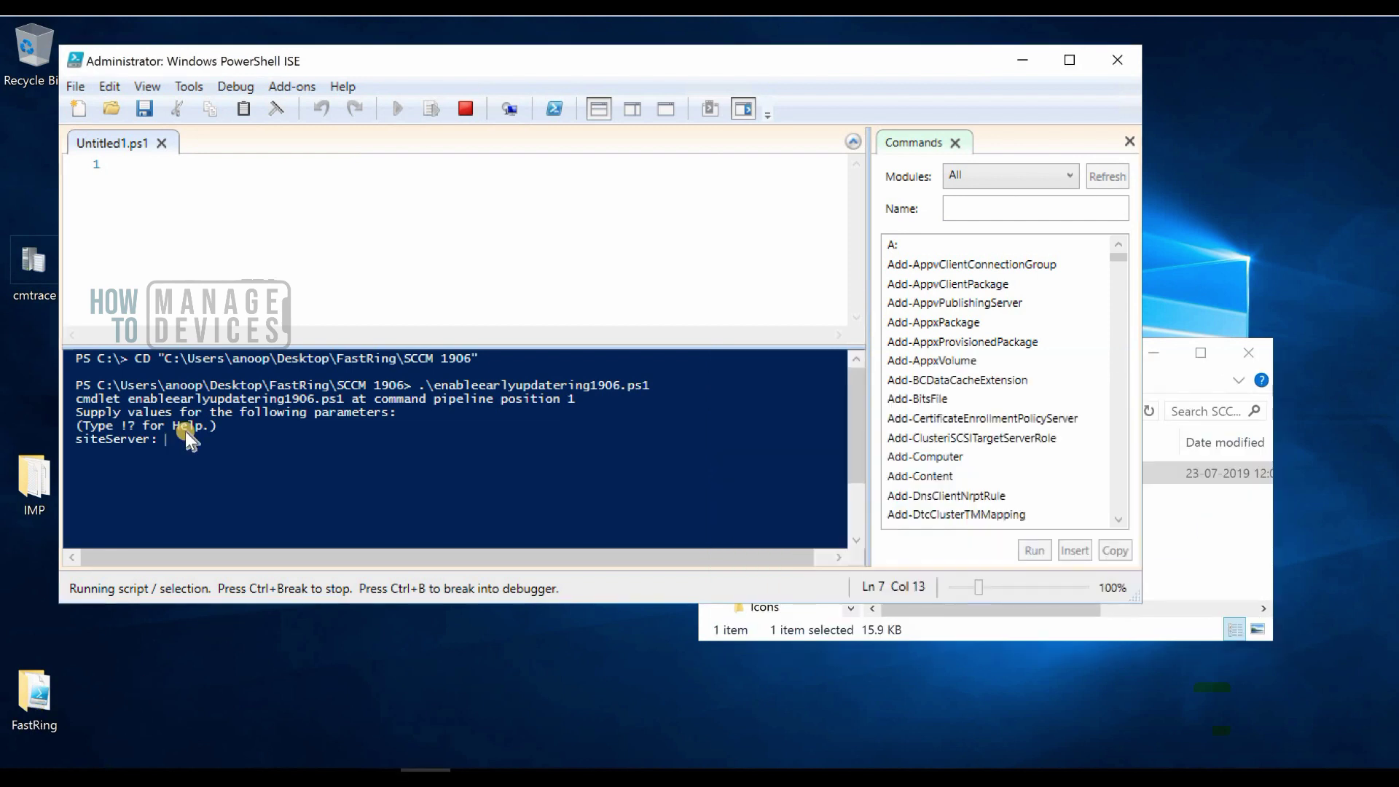
pyautogui.rightClick(180, 444)
pyautogui.click(236, 504)
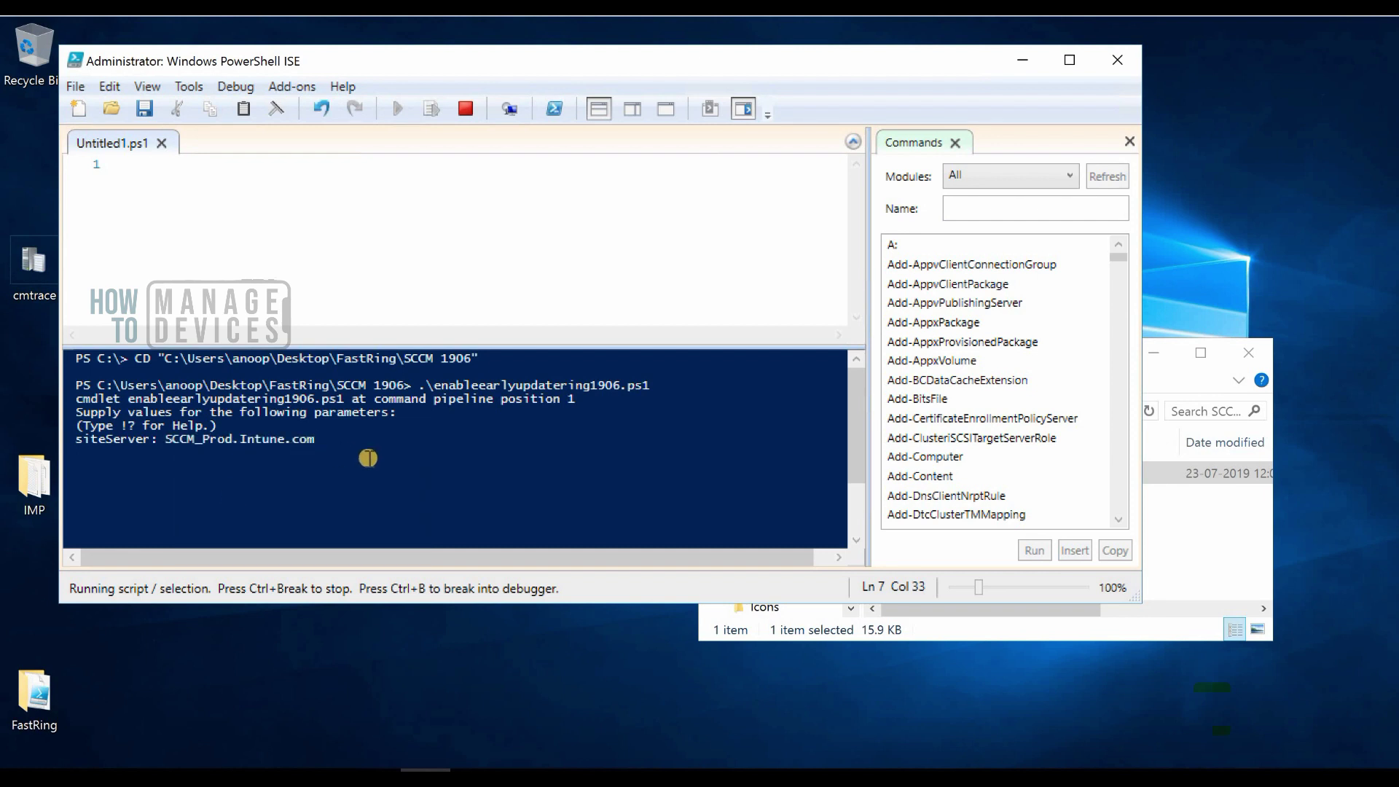
pyautogui.press('Return')
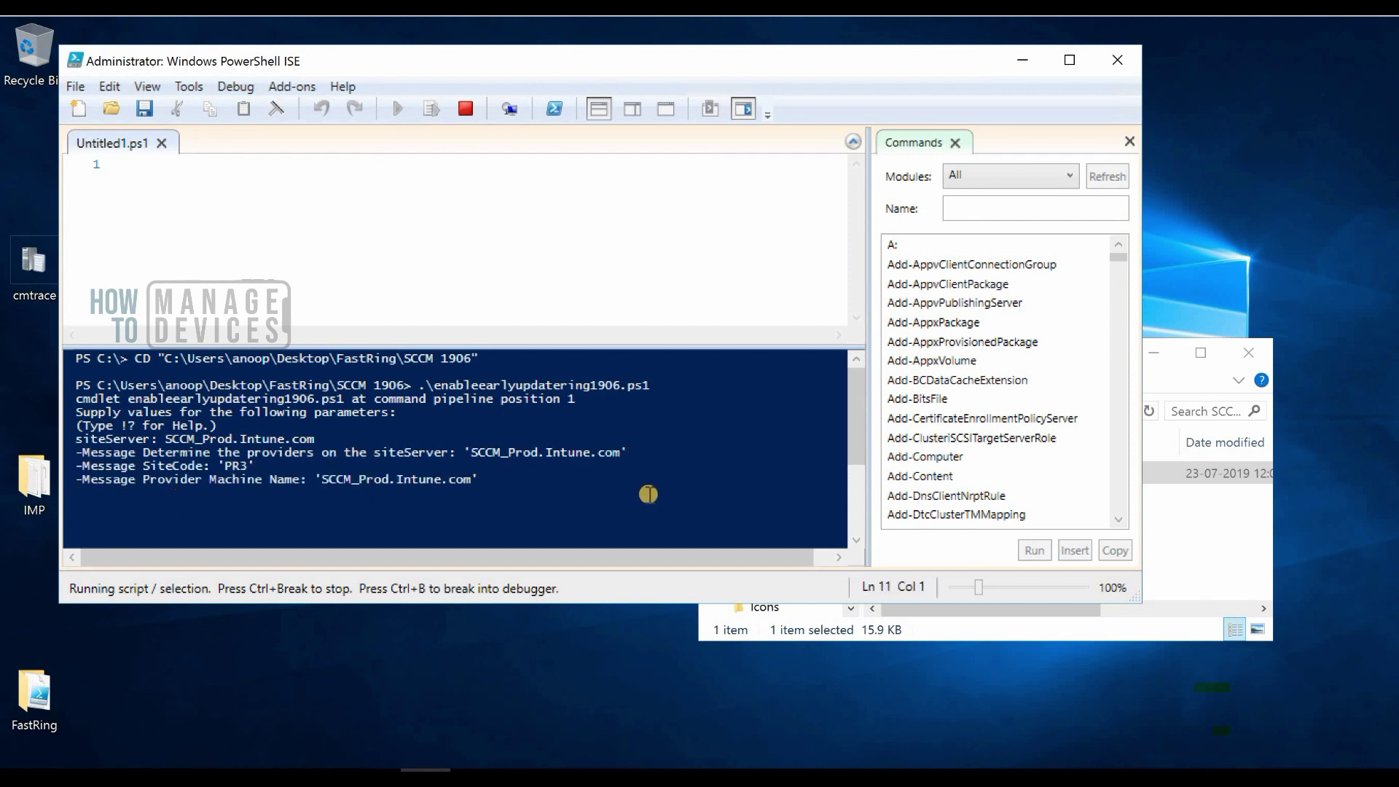
# - Enlarge the console pane and examine the script's output and completion message
pyautogui.moveTo(632, 293); pyautogui.dragTo(632, 292)
pyautogui.moveTo(488, 420); pyautogui.dragTo(67, 384)
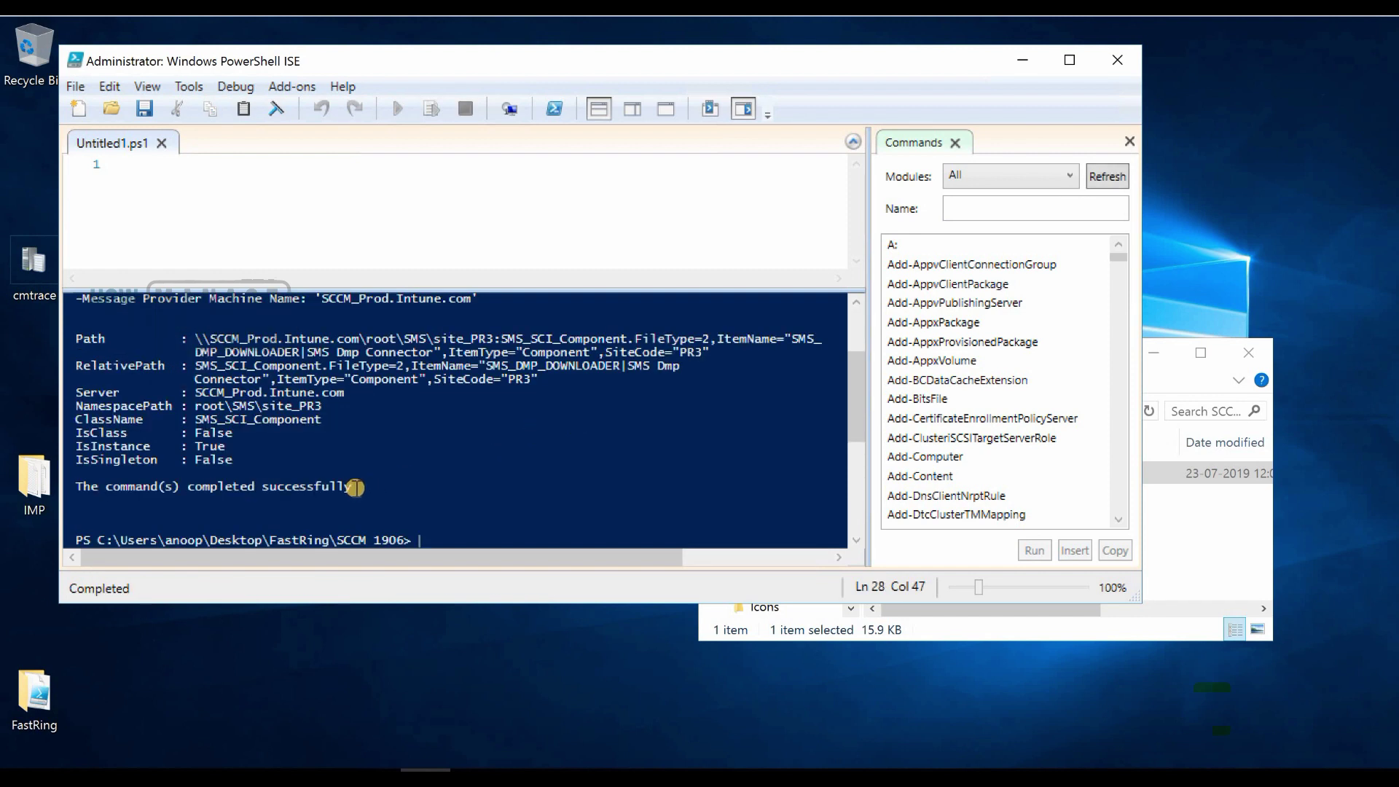
pyautogui.moveTo(229, 493); pyautogui.dragTo(74, 488)
pyautogui.click(273, 457)
pyautogui.moveTo(113, 433); pyautogui.dragTo(77, 339)
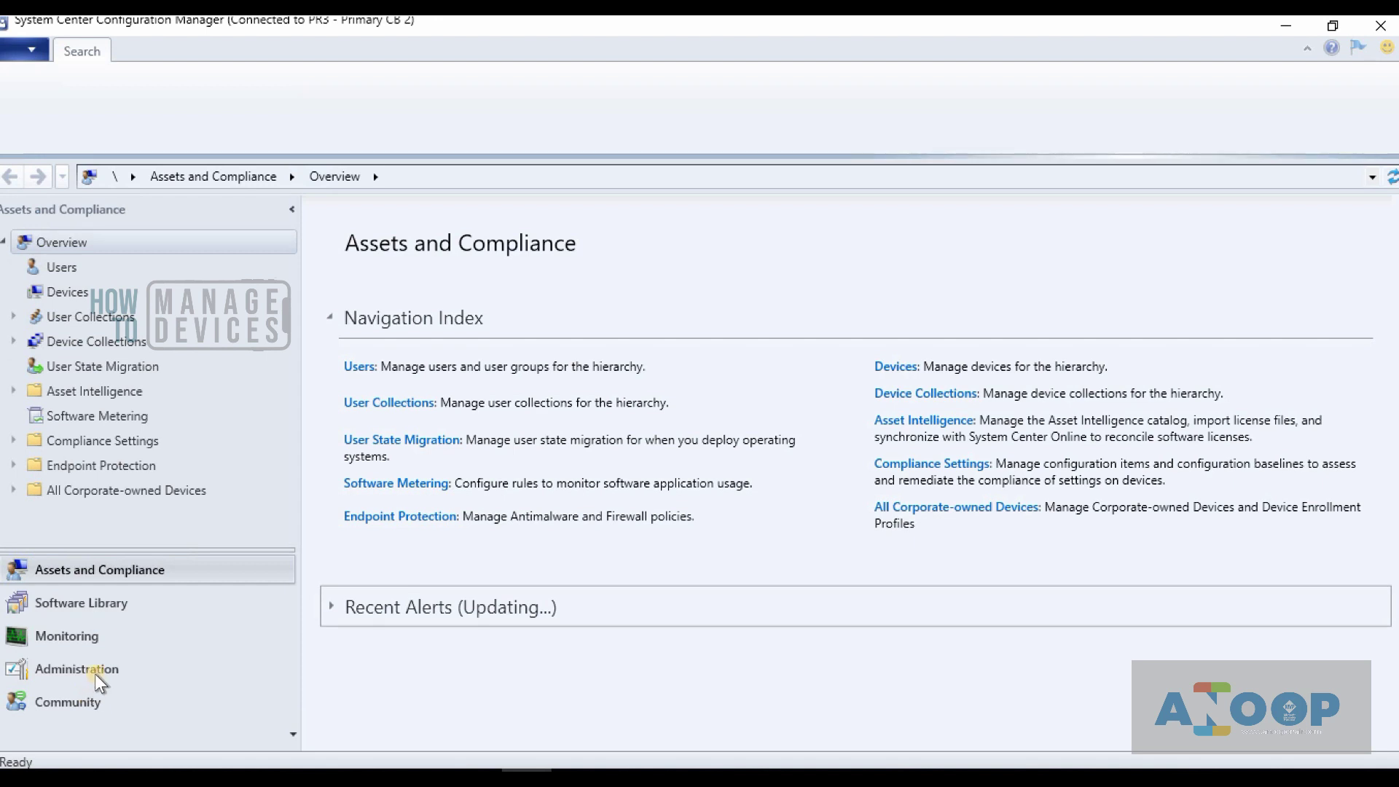
# - Open Updates and Servicing in the Administration workspace and check the state of the Configuration Manager 1906 update
pyautogui.click(95, 670)
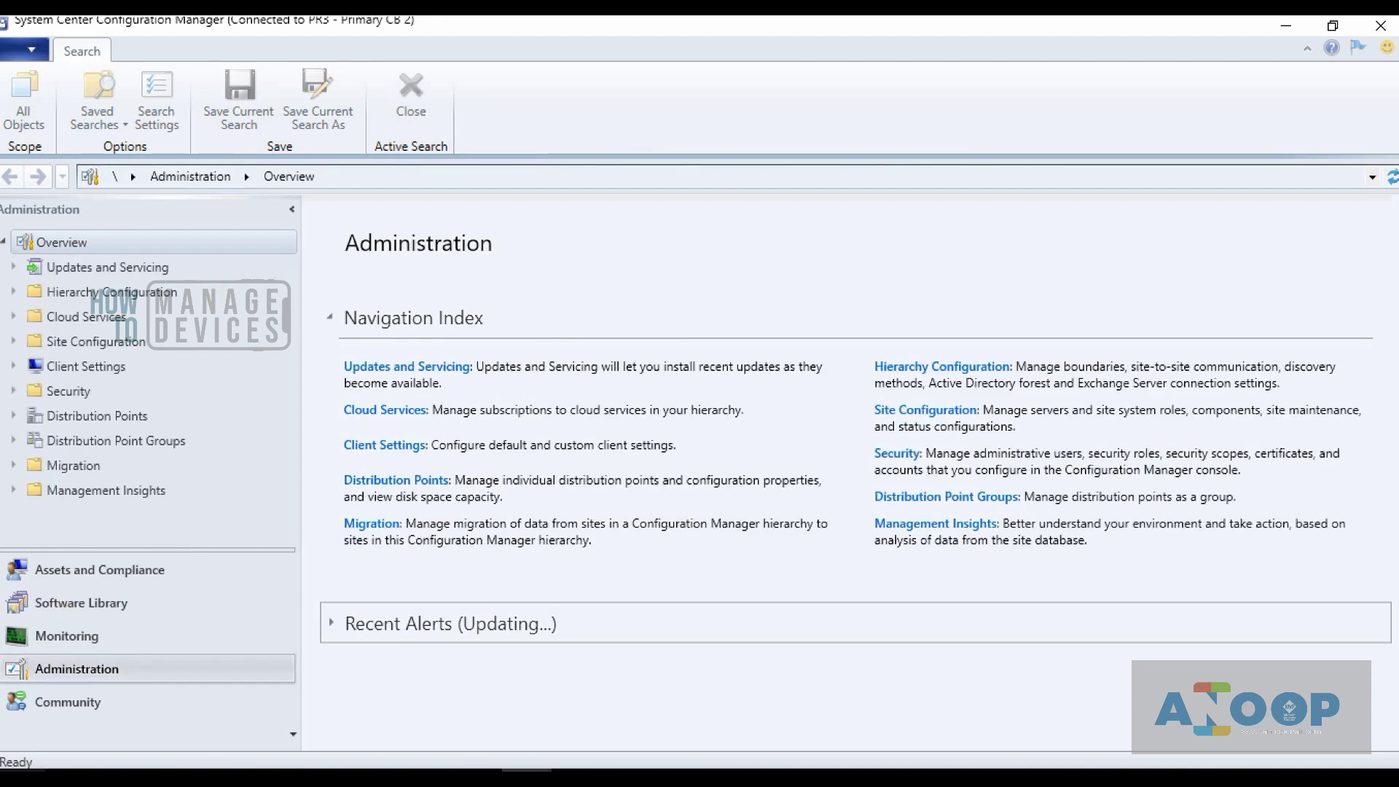
pyautogui.click(115, 267)
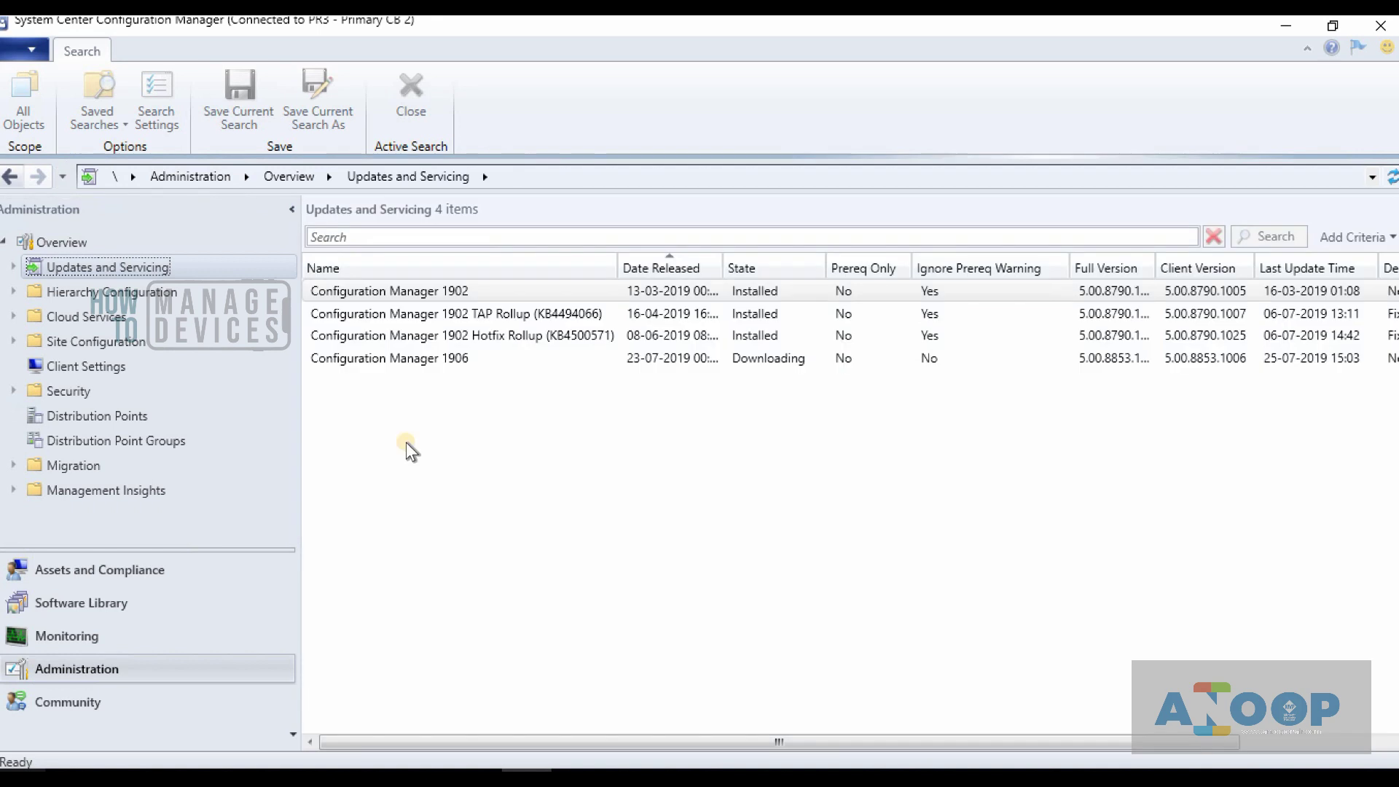
pyautogui.click(434, 361)
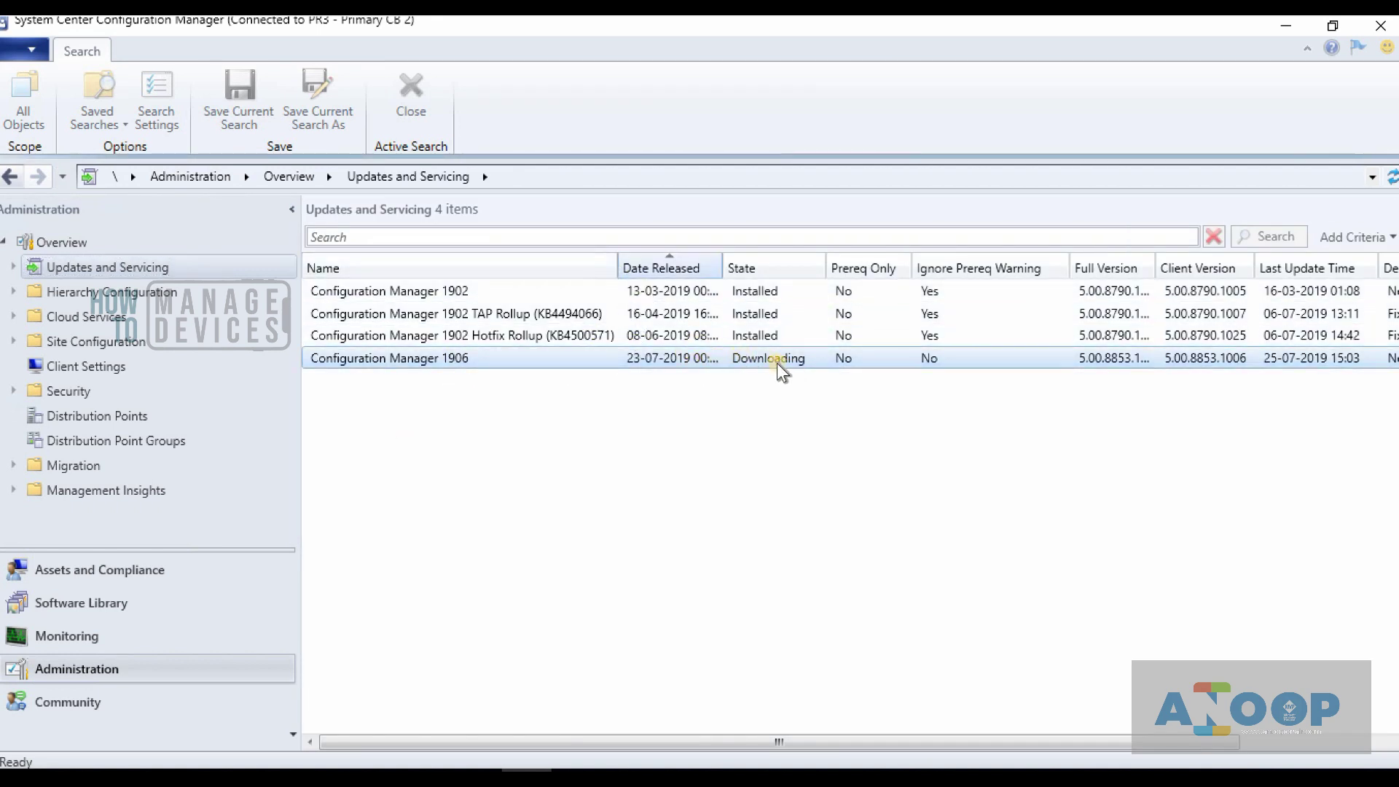
pyautogui.doubleClick(725, 264)
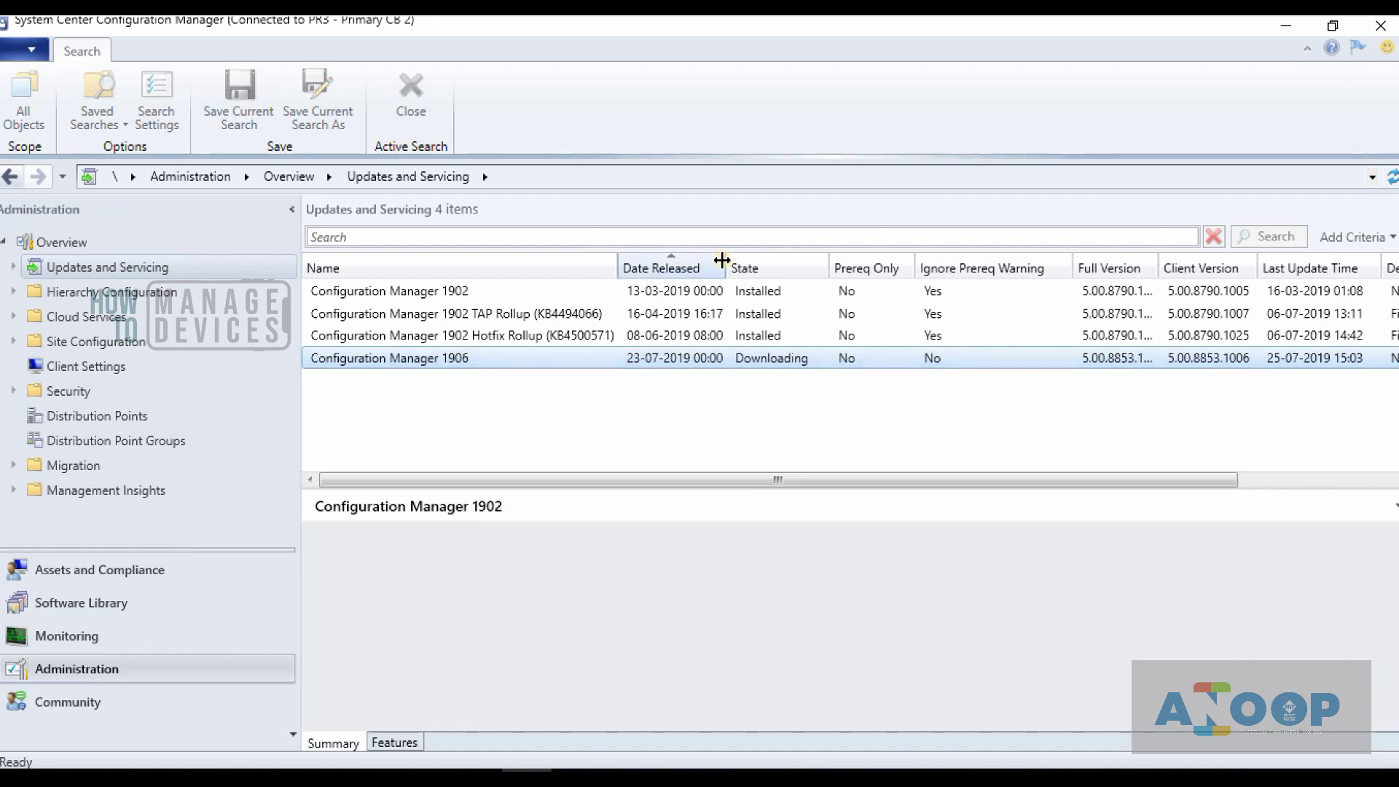
pyautogui.moveTo(692, 489); pyautogui.dragTo(693, 405)
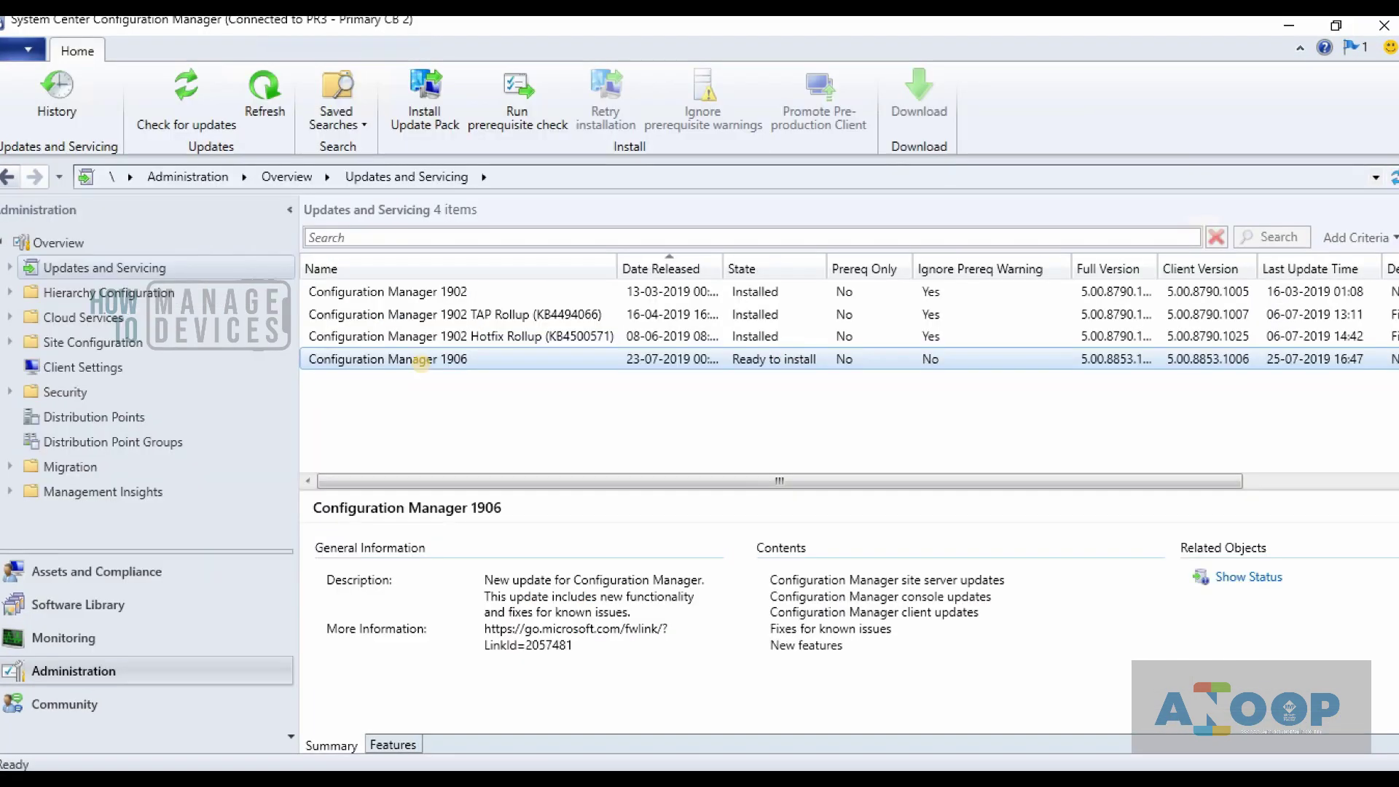
# - Start the 1906 update pack installation ignoring prerequisite warnings, and enable Task Sequence Debugger, Azure Active Directory user group discovery, Application Groups and collection membership synchronization
pyautogui.rightClick(357, 362)
pyautogui.click(373, 380)
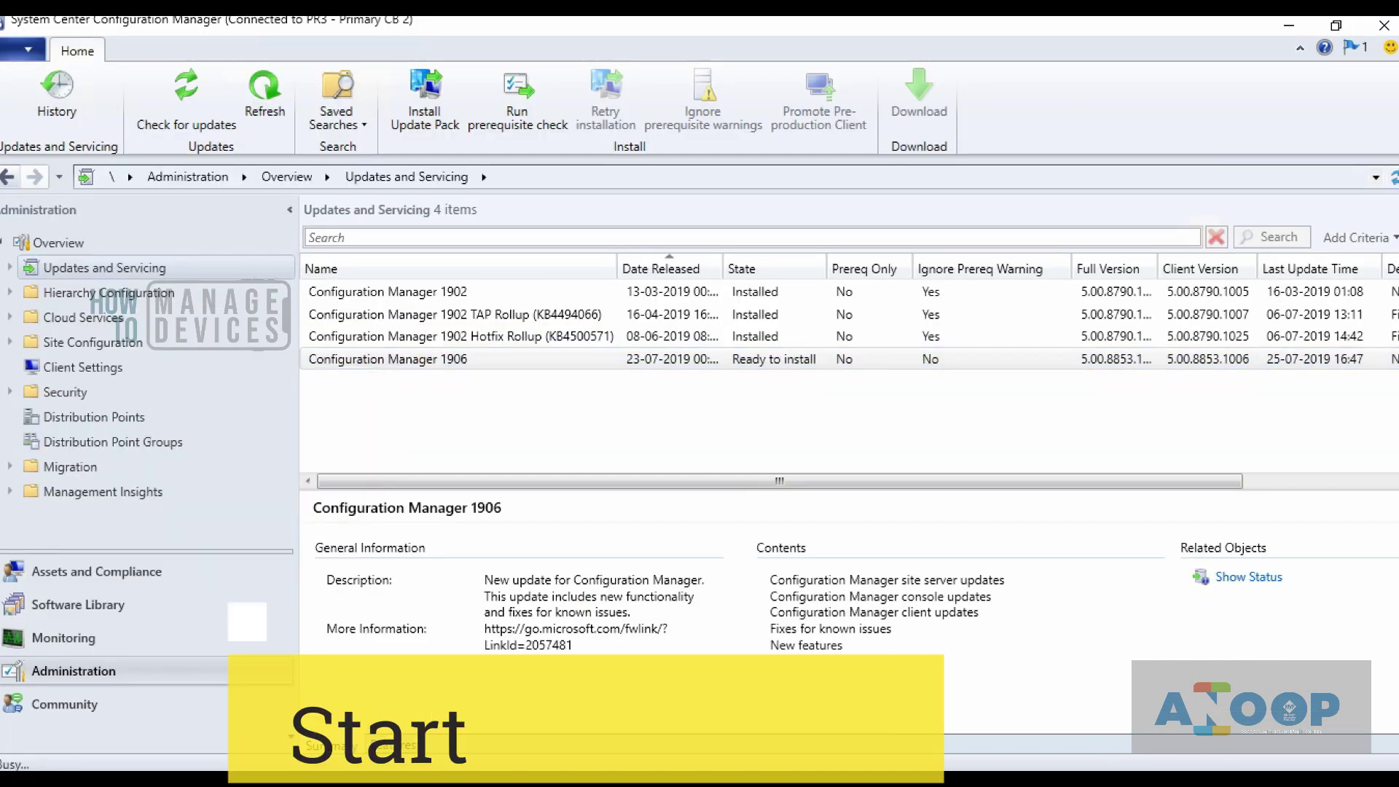
pyautogui.click(858, 699)
pyautogui.click(503, 321)
pyautogui.click(503, 340)
pyautogui.click(504, 358)
pyautogui.click(503, 378)
pyautogui.click(857, 698)
# - Accept the license terms, check the settings summary and complete the Configuration Manager Updates Wizard
pyautogui.click(859, 700)
pyautogui.click(649, 440)
pyautogui.click(846, 693)
pyautogui.moveTo(725, 394); pyautogui.dragTo(500, 275)
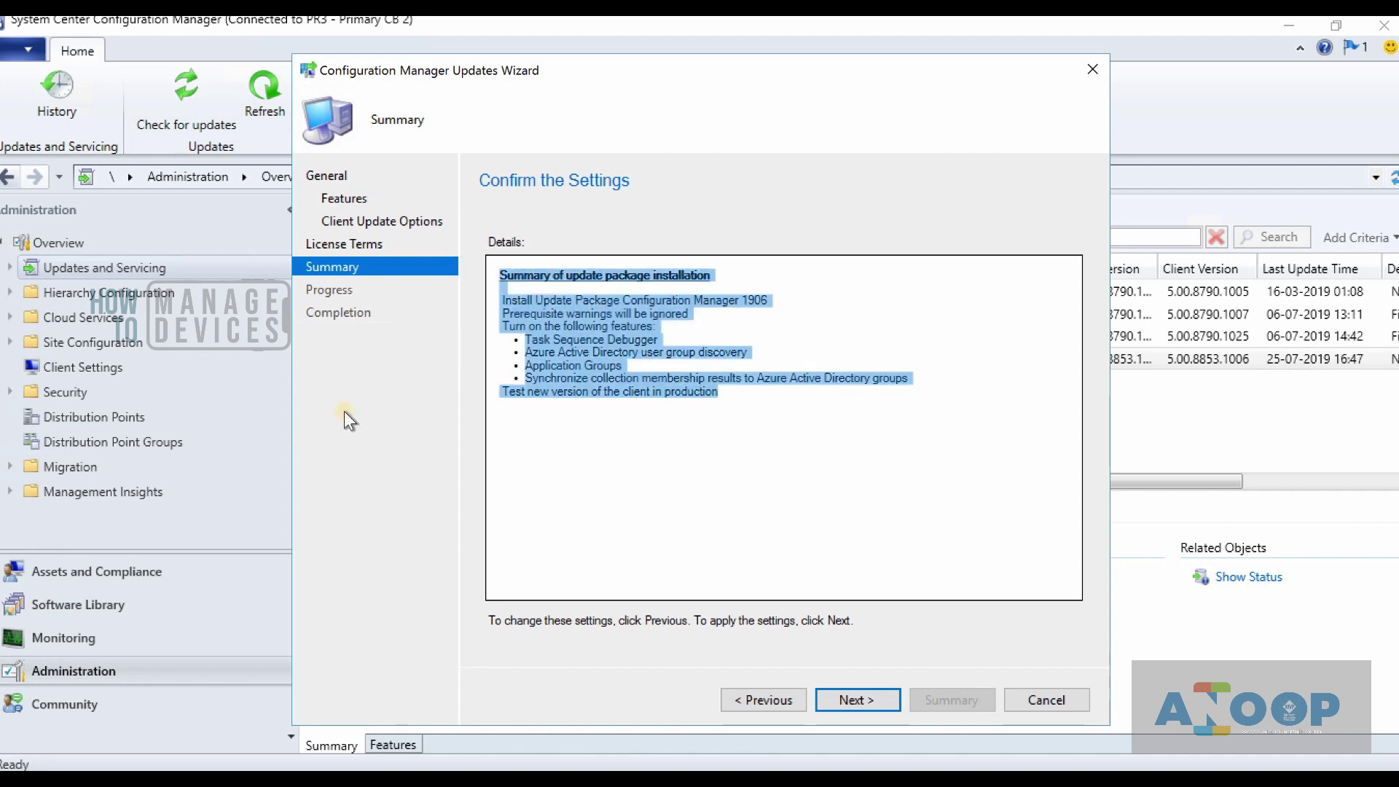
pyautogui.click(864, 698)
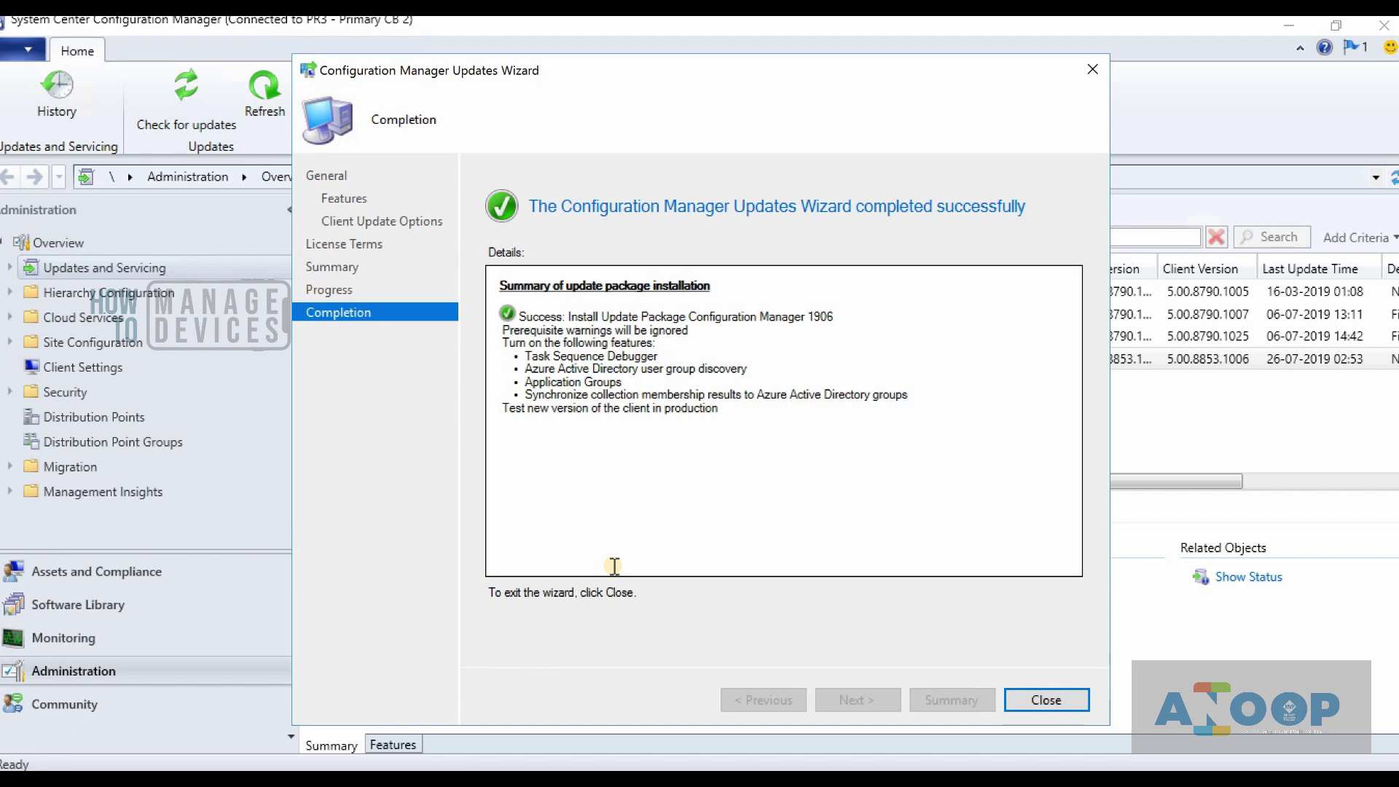
pyautogui.click(1039, 702)
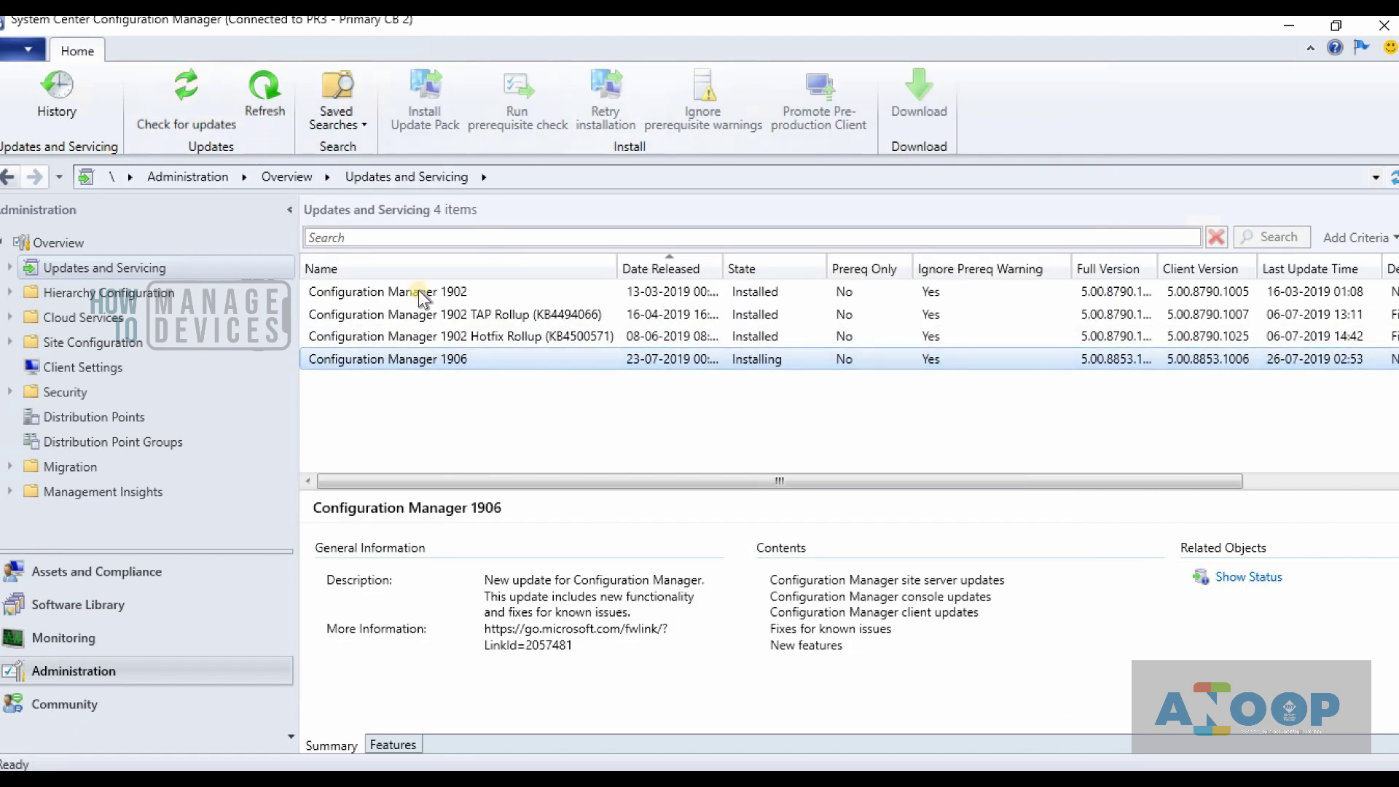
# - Refresh the updates list and open the detailed installation status of Configuration Manager 1906 for its site
pyautogui.click(1242, 578)
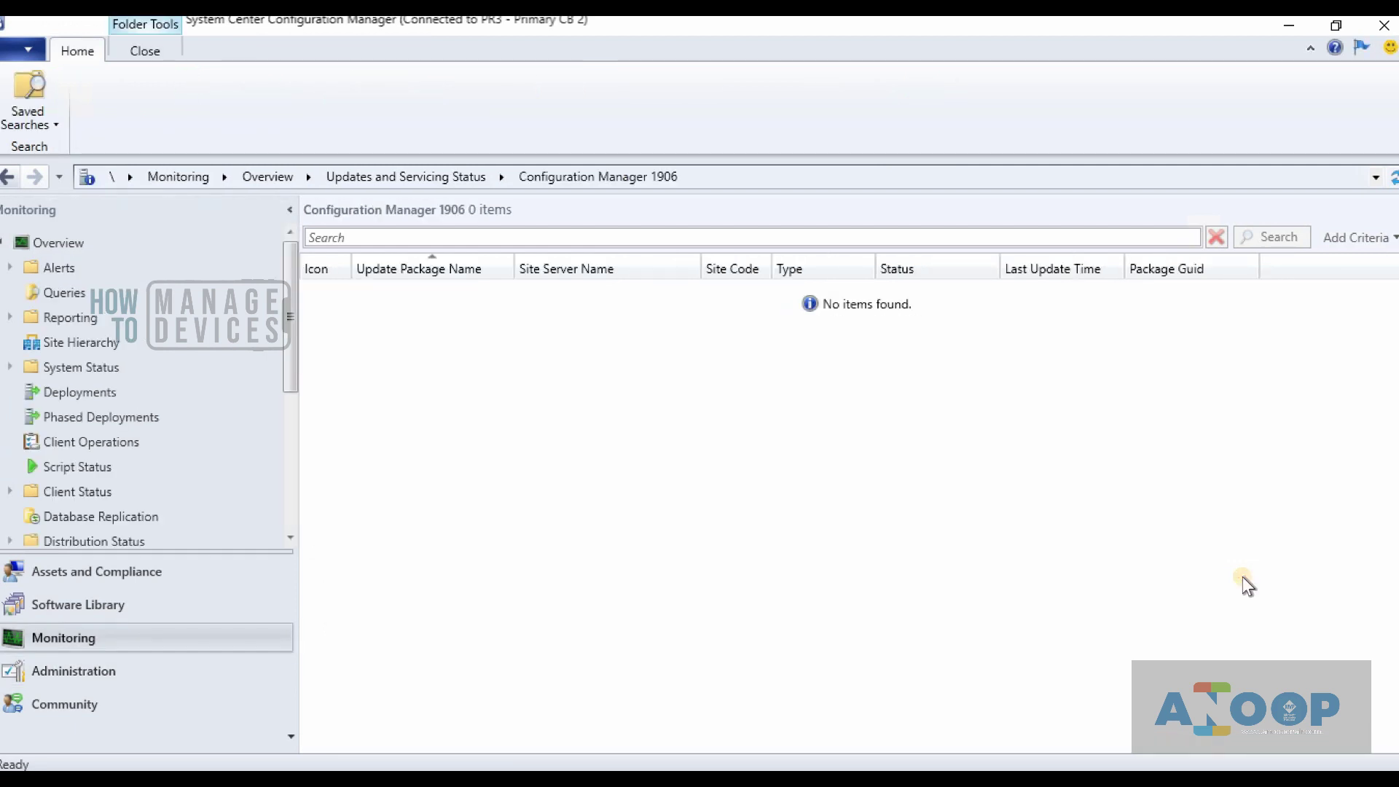
pyautogui.click(73, 670)
pyautogui.click(253, 100)
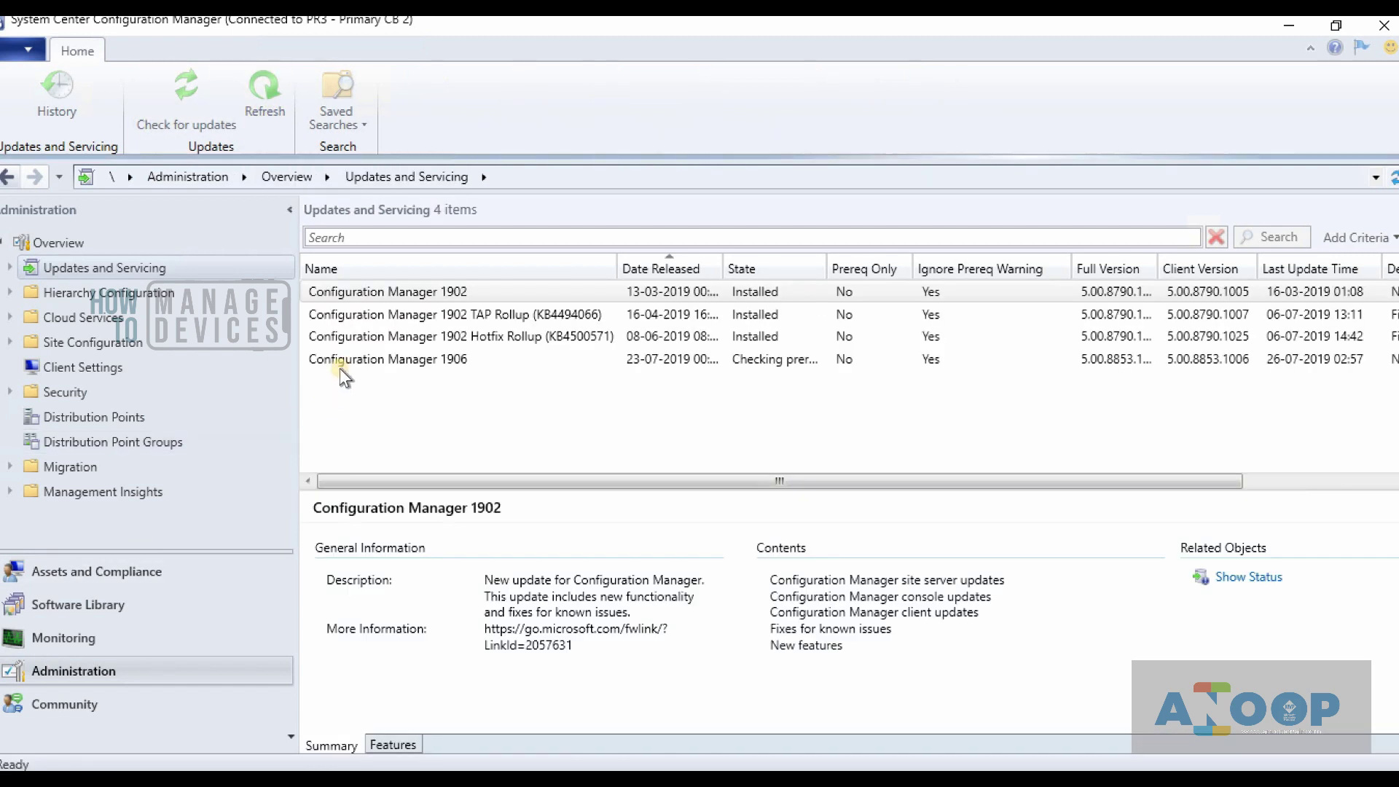
pyautogui.click(339, 361)
pyautogui.click(1254, 579)
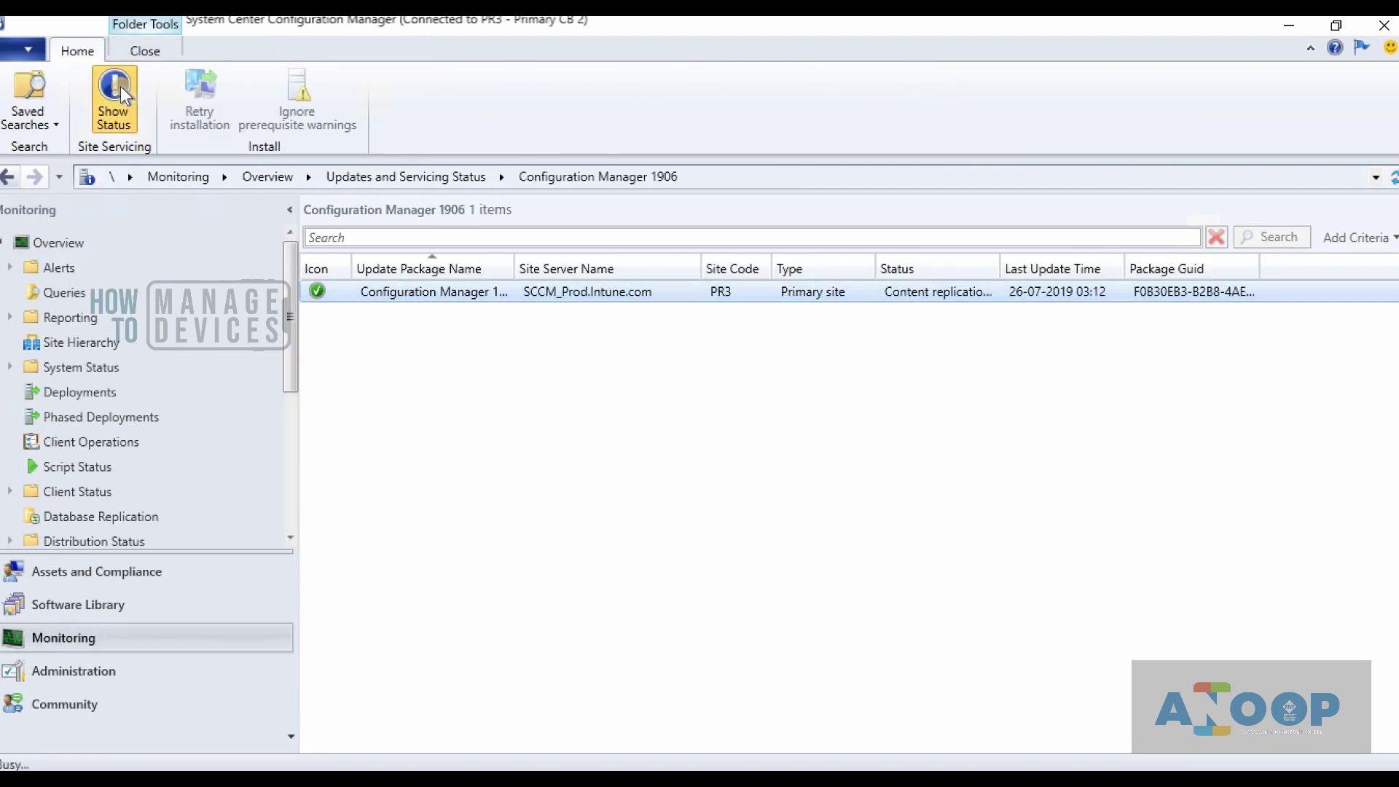
pyautogui.click(120, 86)
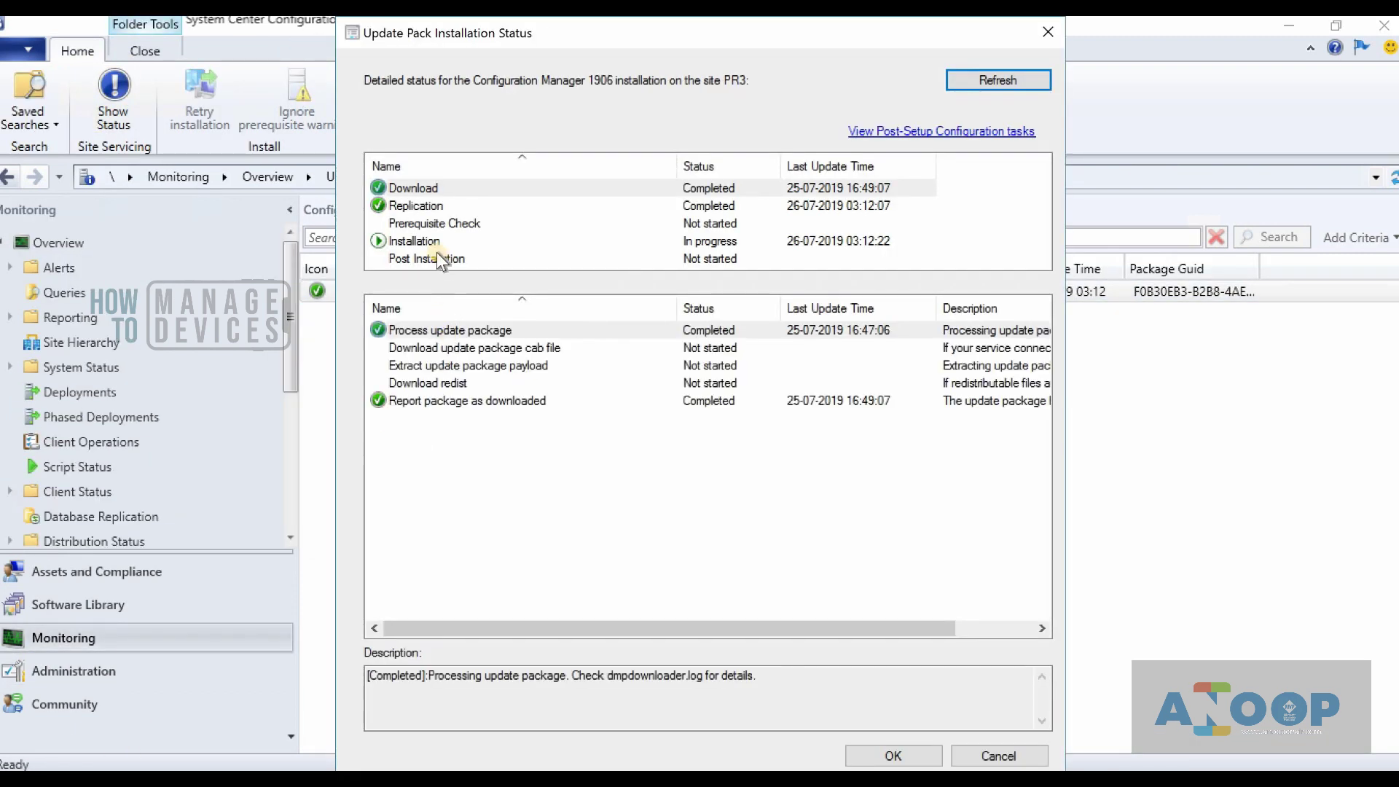
# - Examine the prerequisite checks and installation tasks of the 1906 update, including the Install ConfigMgr configurations task
pyautogui.click(427, 239)
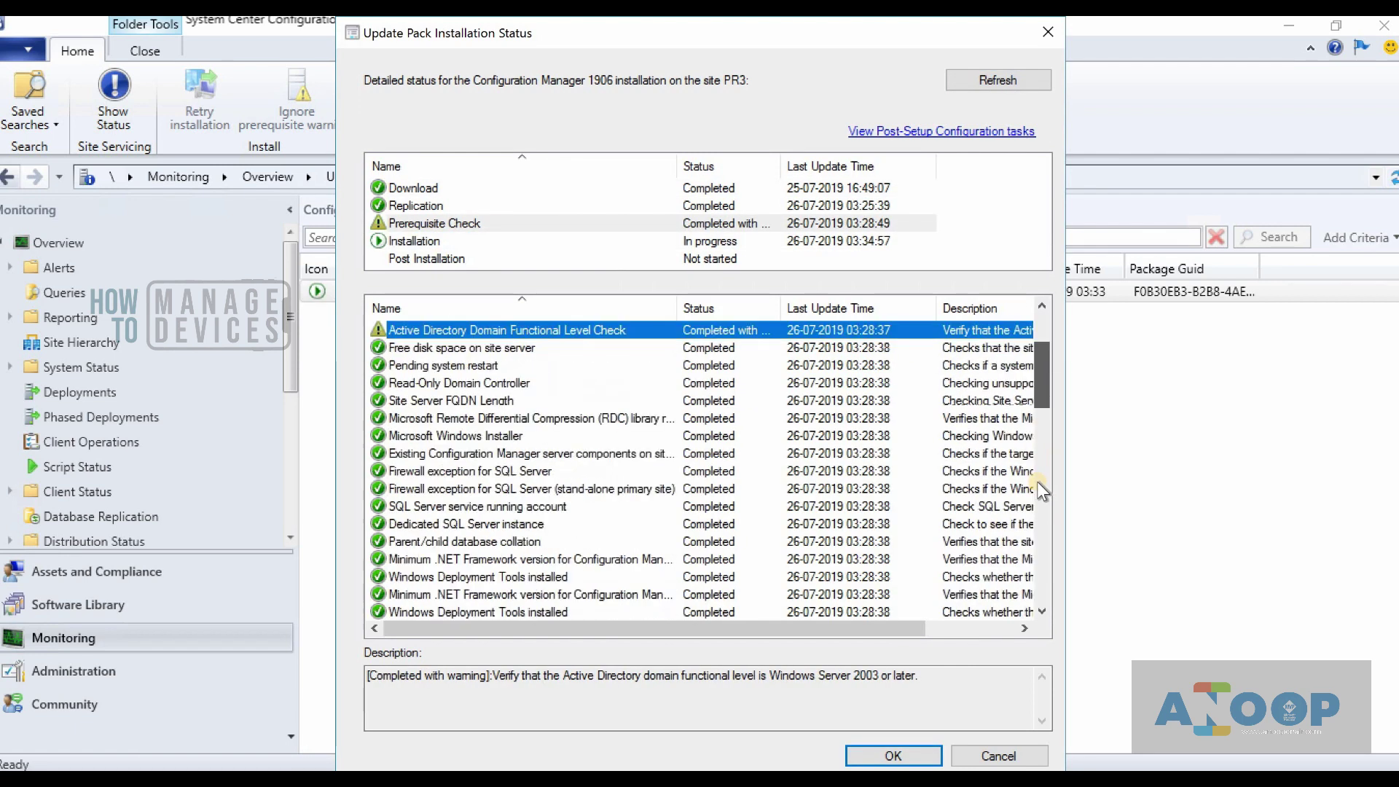
pyautogui.scroll(-10, 1042, 490)
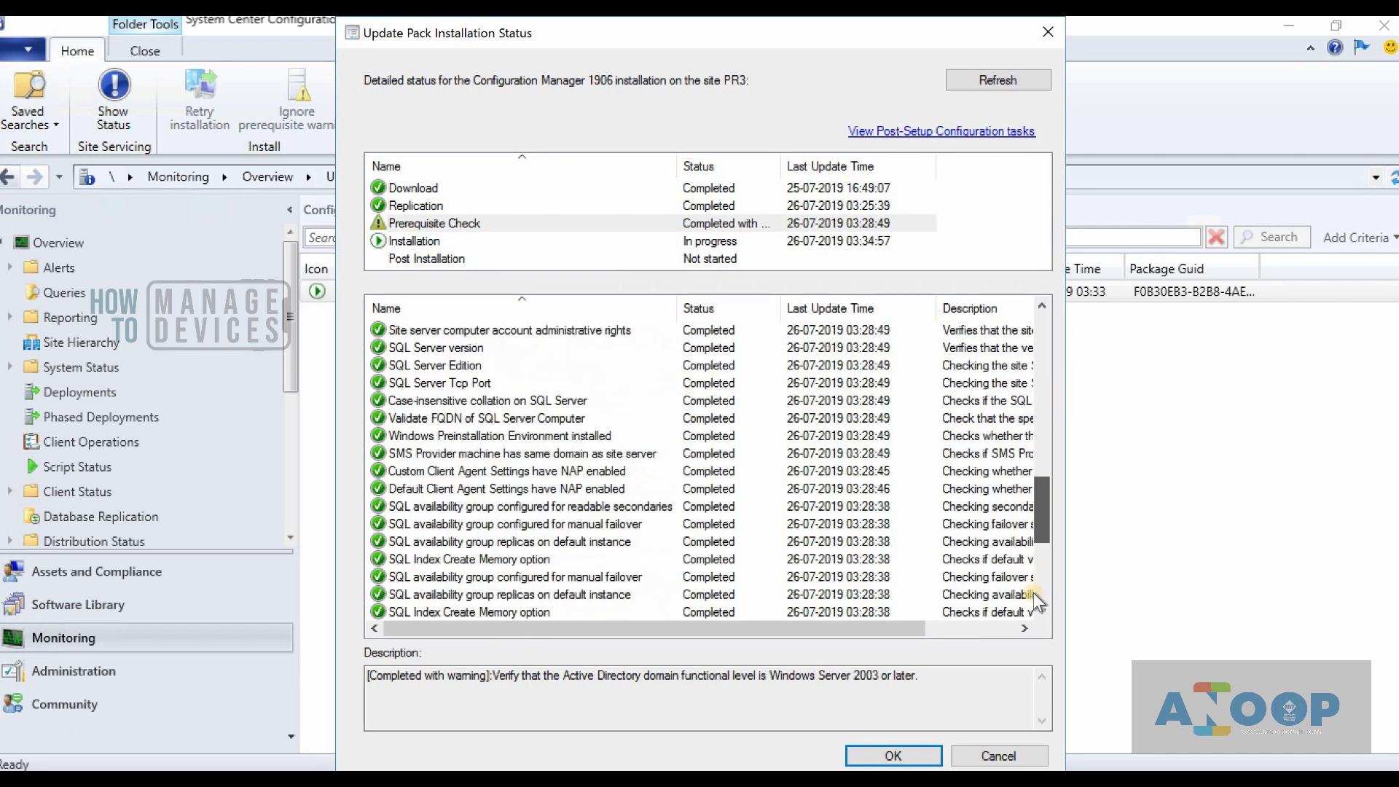
pyautogui.click(536, 242)
pyautogui.scroll(-4, 1042, 561)
pyautogui.scroll(4, 1042, 612)
pyautogui.click(483, 559)
pyautogui.click(998, 80)
pyautogui.scroll(-2, 422, 612)
pyautogui.click(427, 594)
pyautogui.scroll(-2, 421, 614)
pyautogui.click(422, 593)
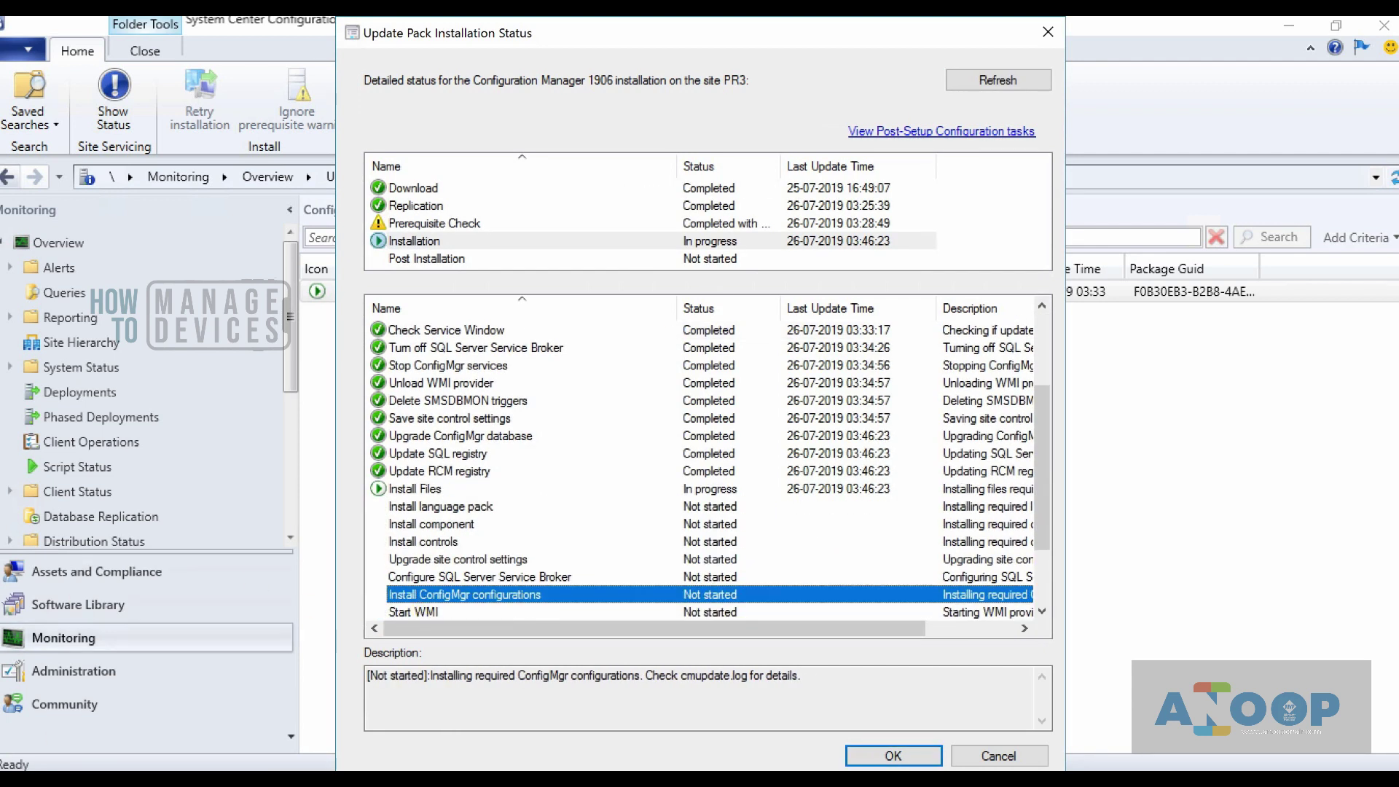
# - Refresh the installation status and examine the Installation tasks and the SMS_DATABASE_NOTIFICATION_MONITOR task under Post Installation
pyautogui.click(998, 80)
pyautogui.scroll(-5, 707, 467)
pyautogui.click(980, 80)
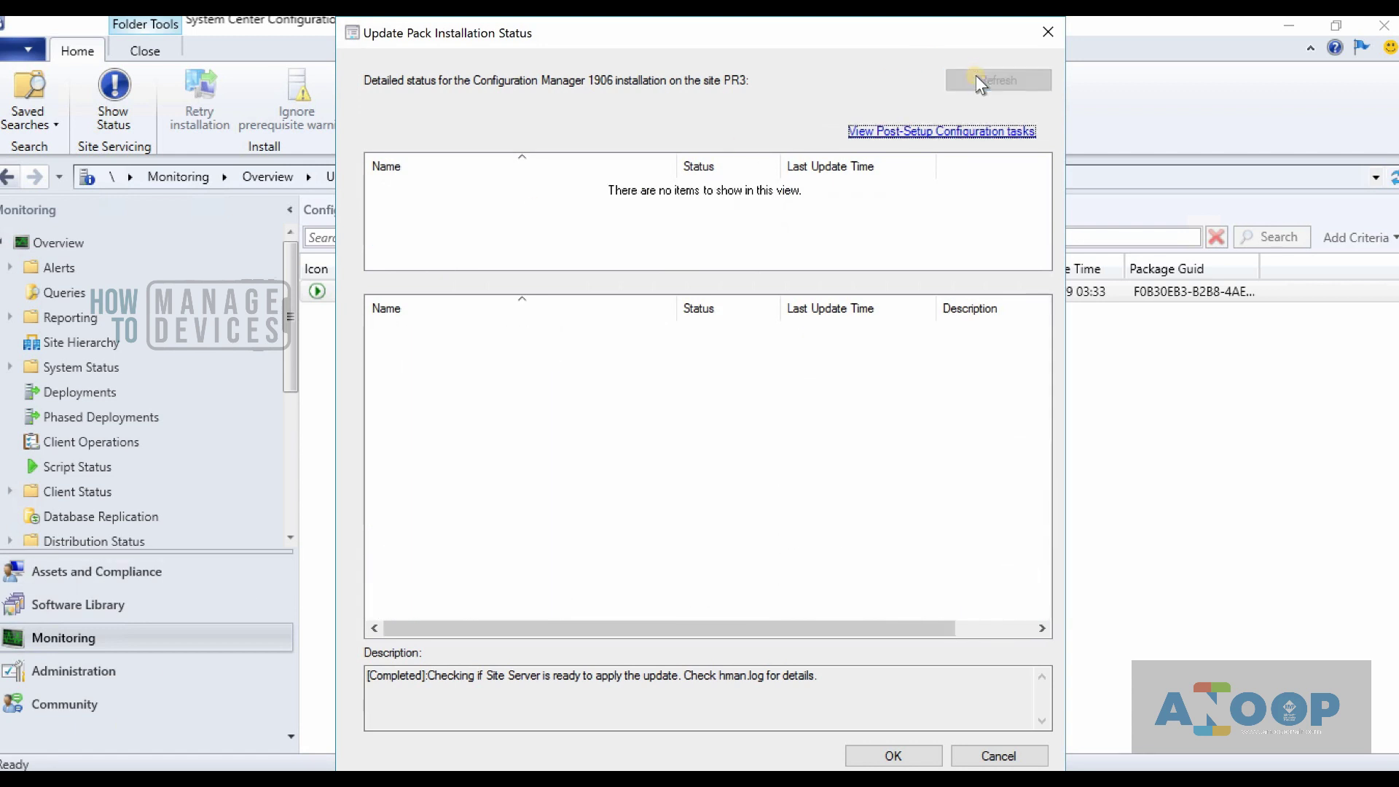
pyautogui.click(455, 242)
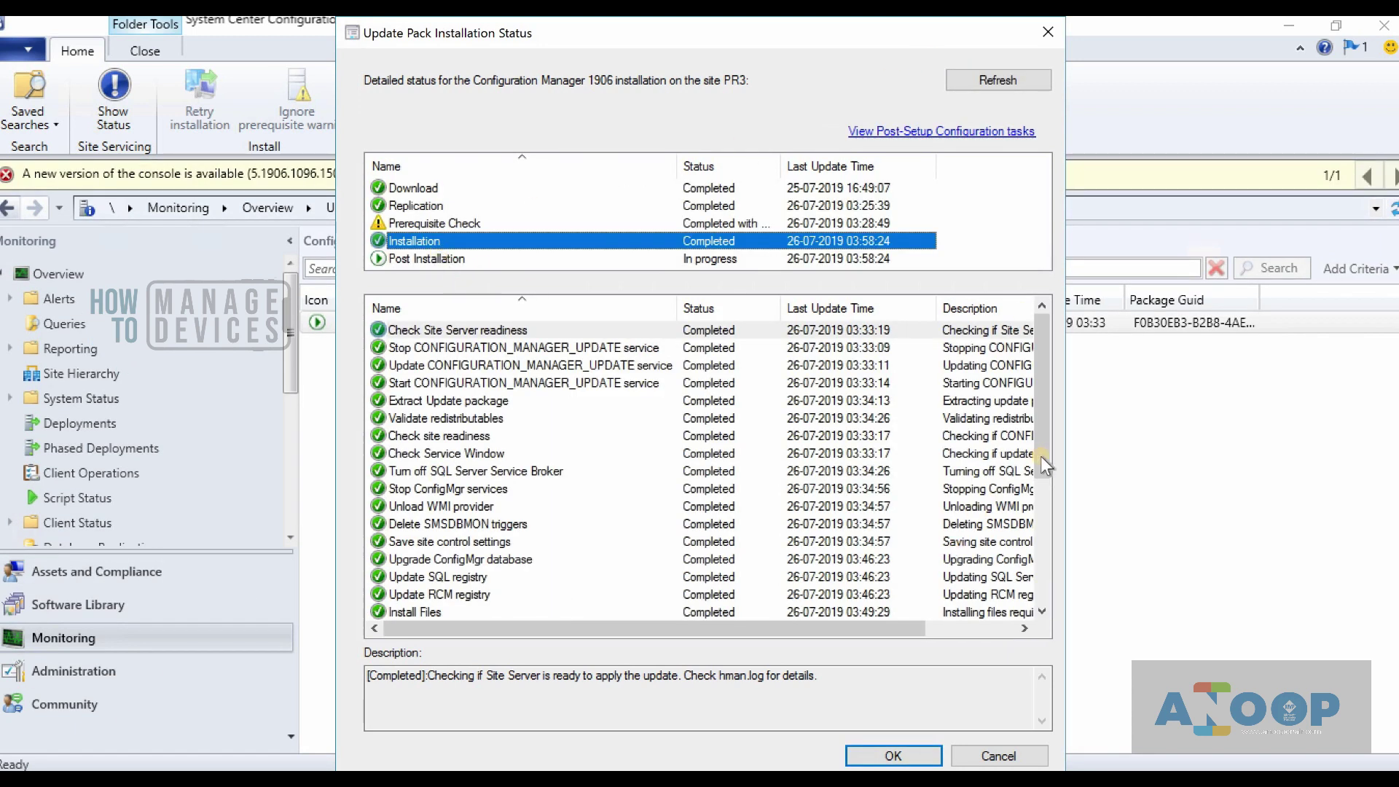
pyautogui.moveTo(1042, 461); pyautogui.dragTo(1053, 612)
pyautogui.click(419, 260)
pyautogui.click(452, 347)
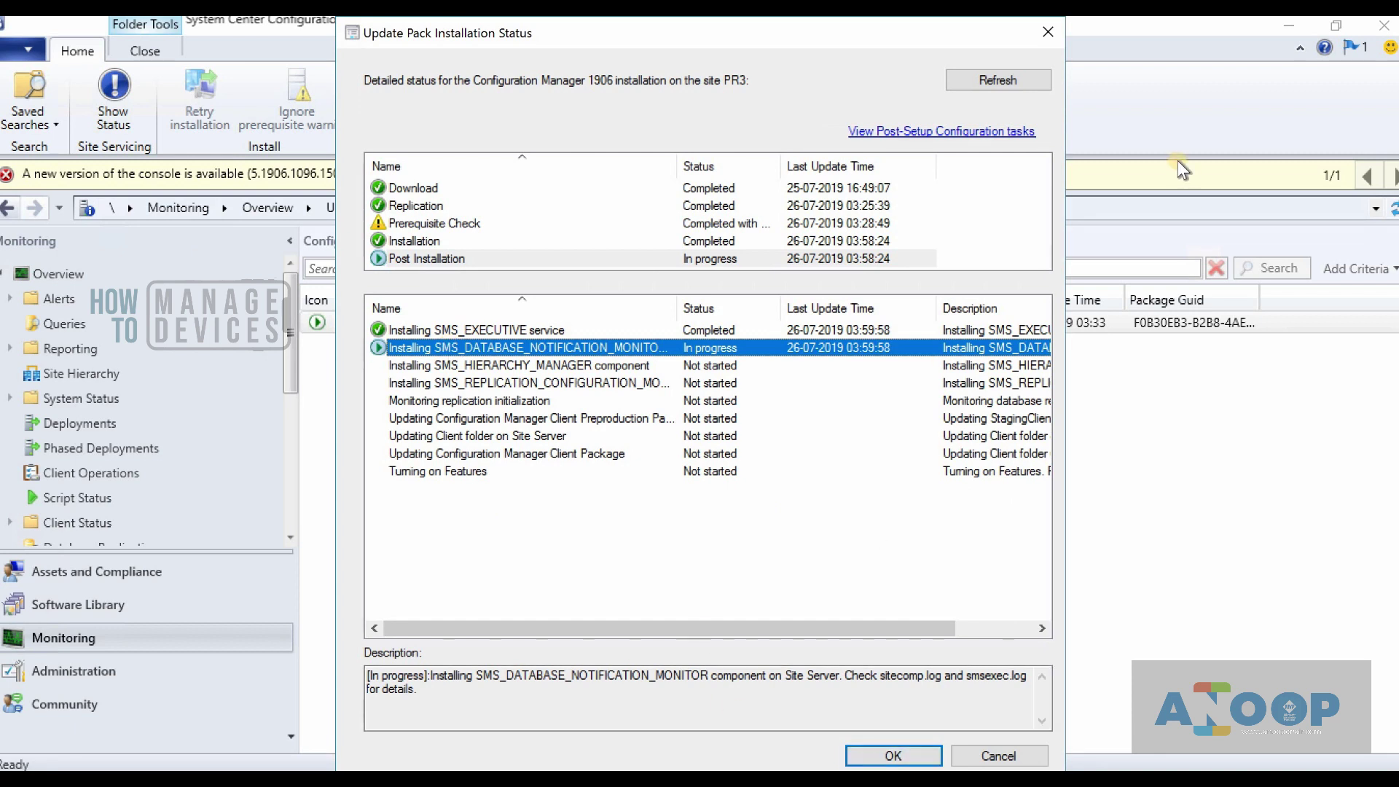
# - Close the status window, relaunch the Configuration Manager Console and install the new console version 5.1906.1096.1500
pyautogui.press('Escape')
pyautogui.click(1355, 47)
pyautogui.click(1347, 54)
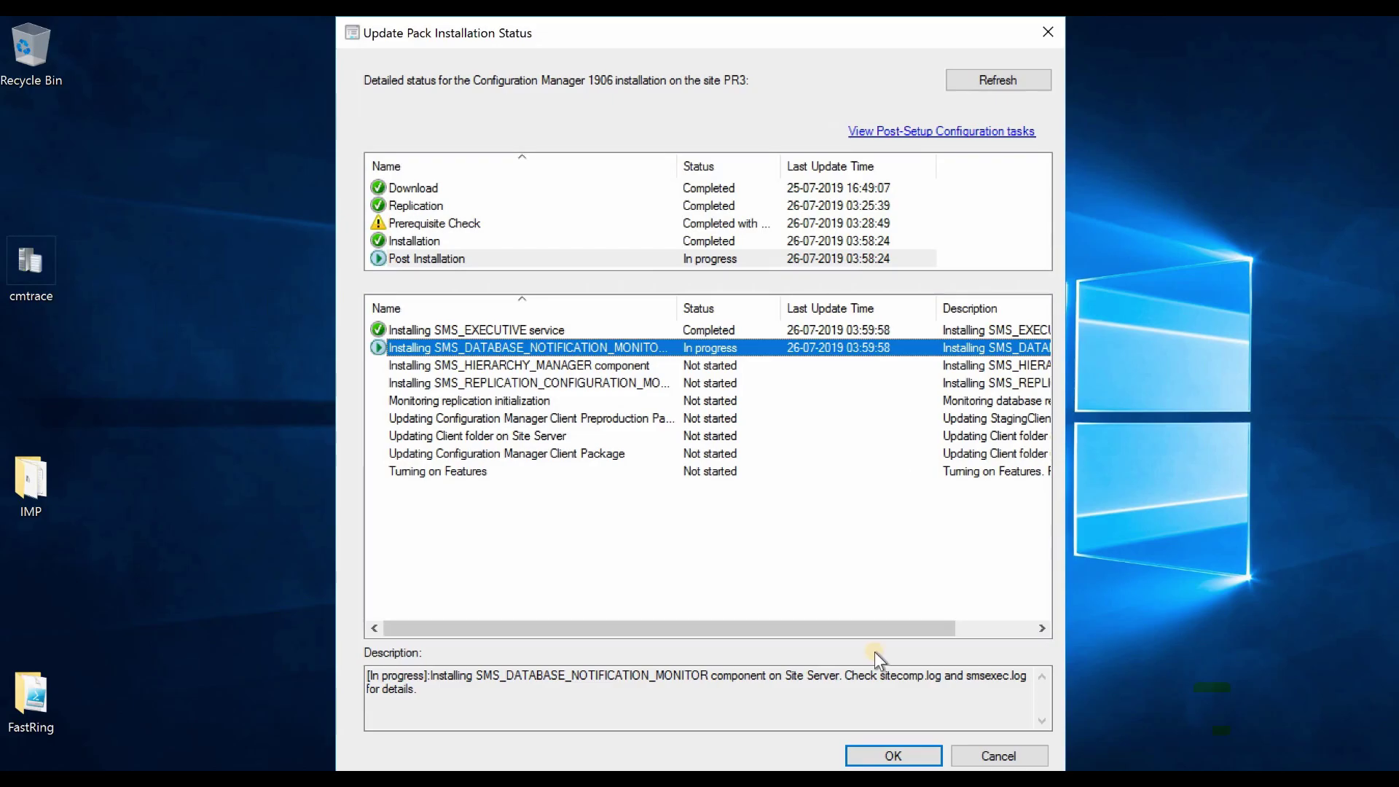
pyautogui.click(885, 754)
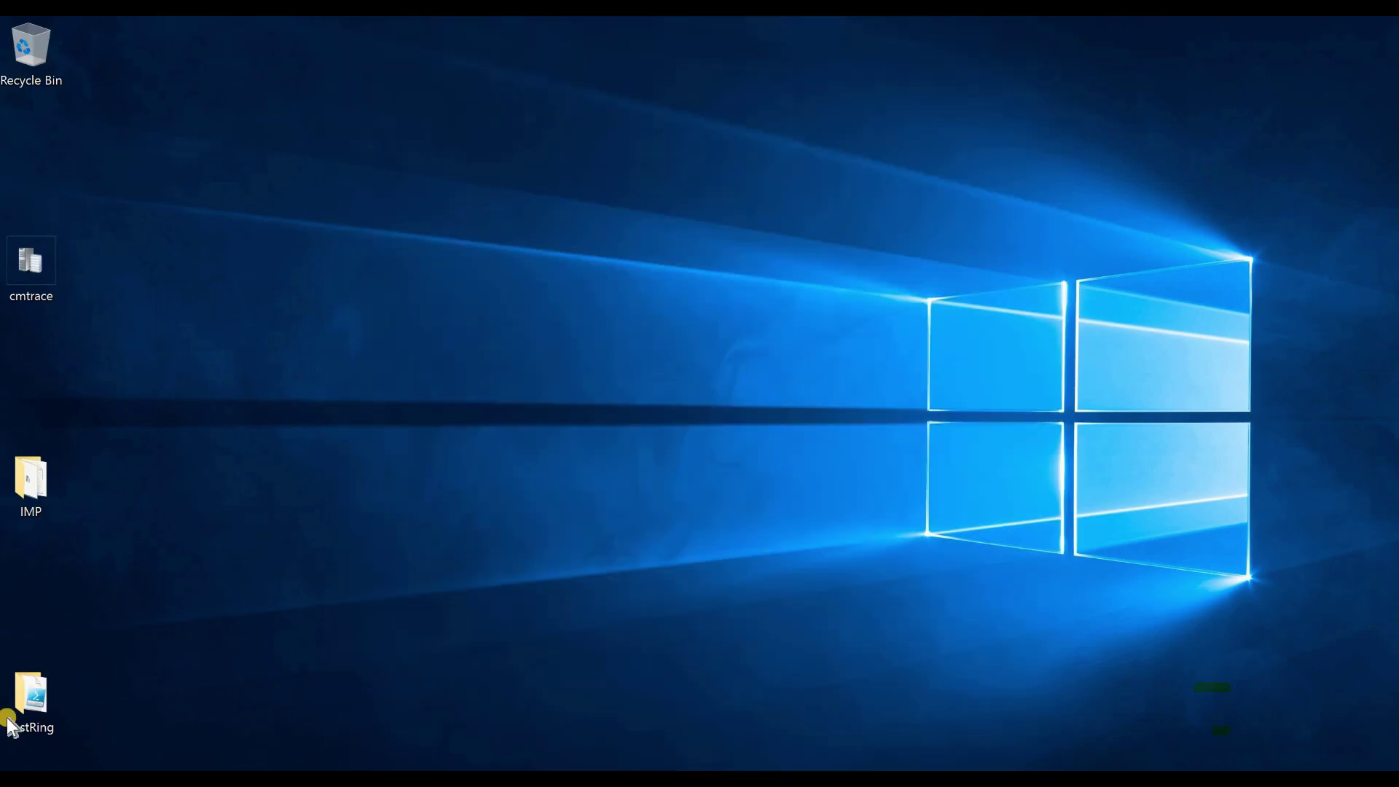
pyautogui.press('super')
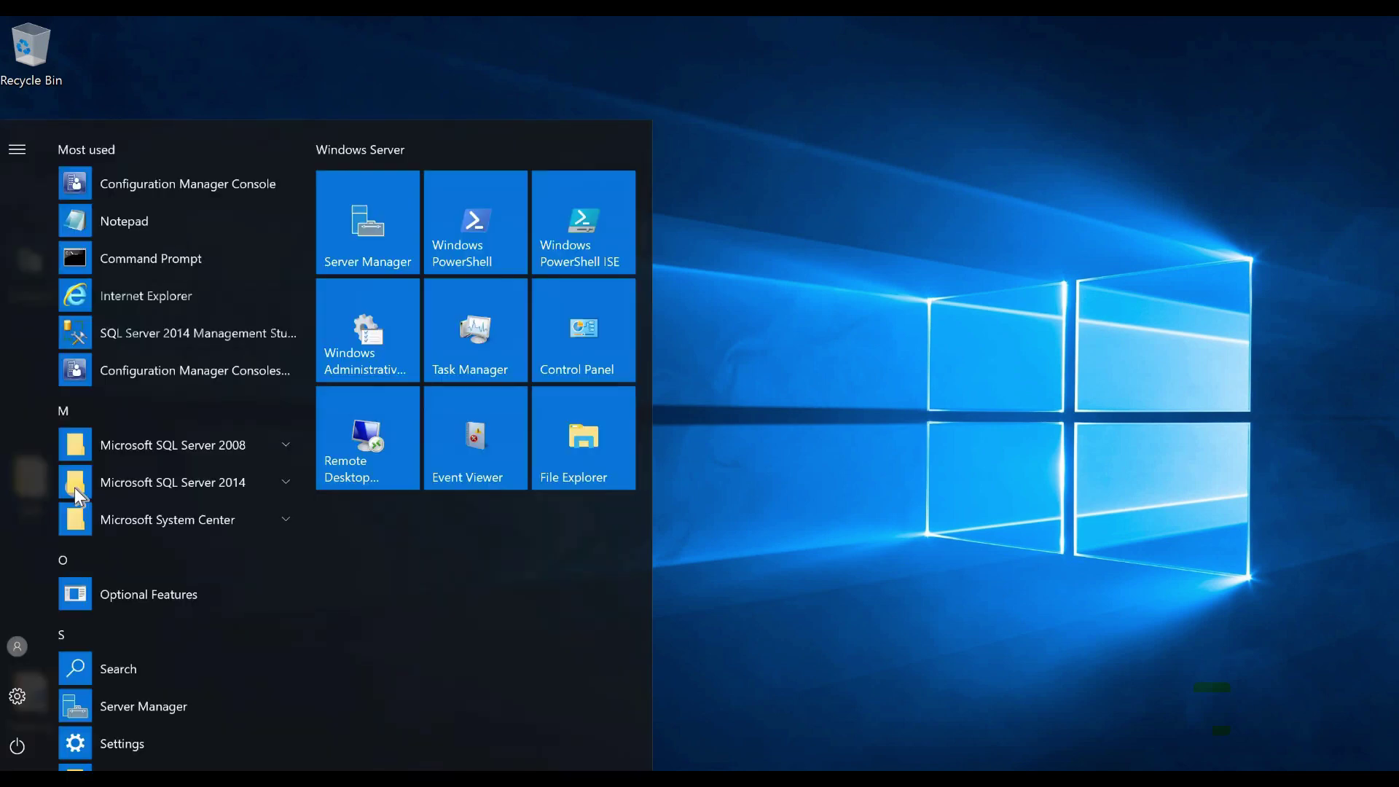
pyautogui.click(219, 181)
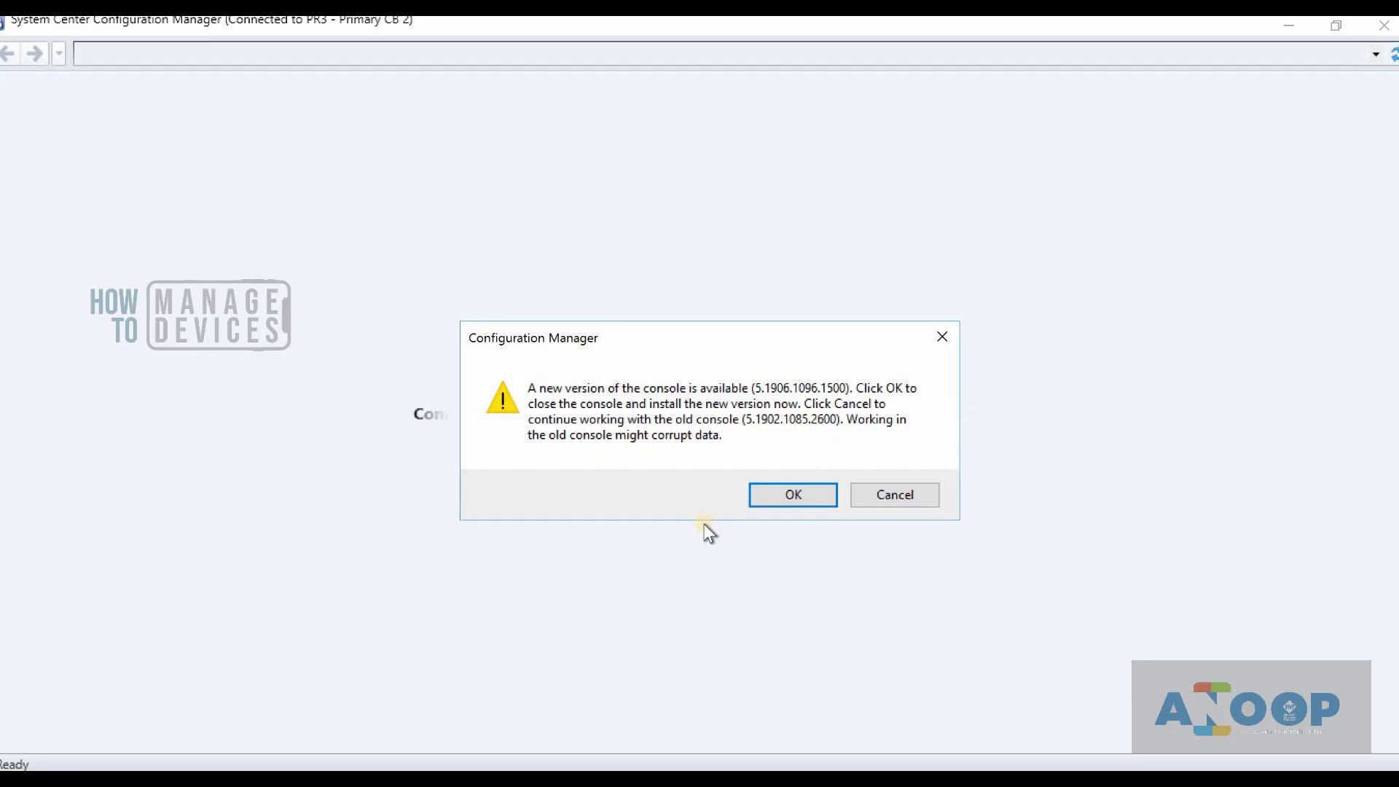
pyautogui.click(793, 495)
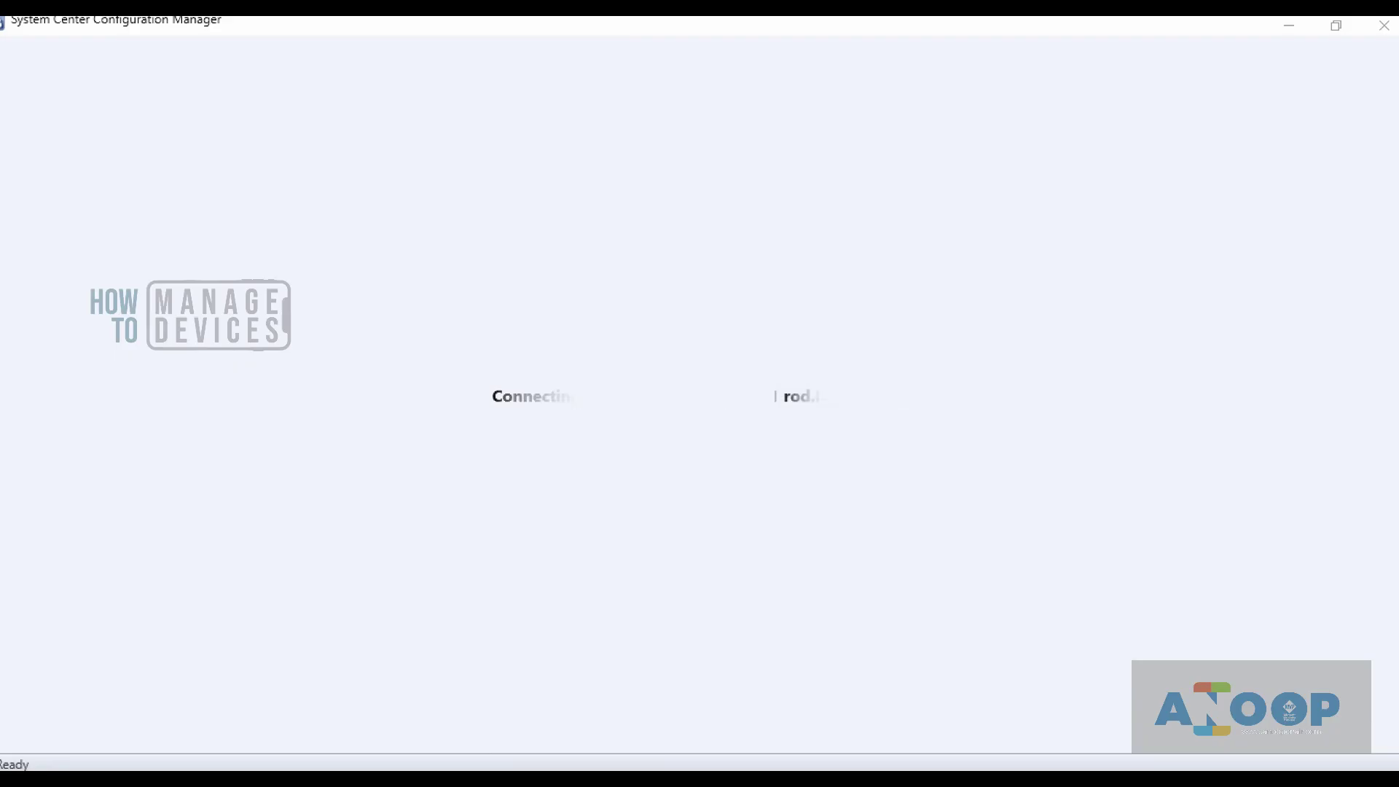
# - Check the console and site versions in the About Configuration Manager information
pyautogui.click(32, 50)
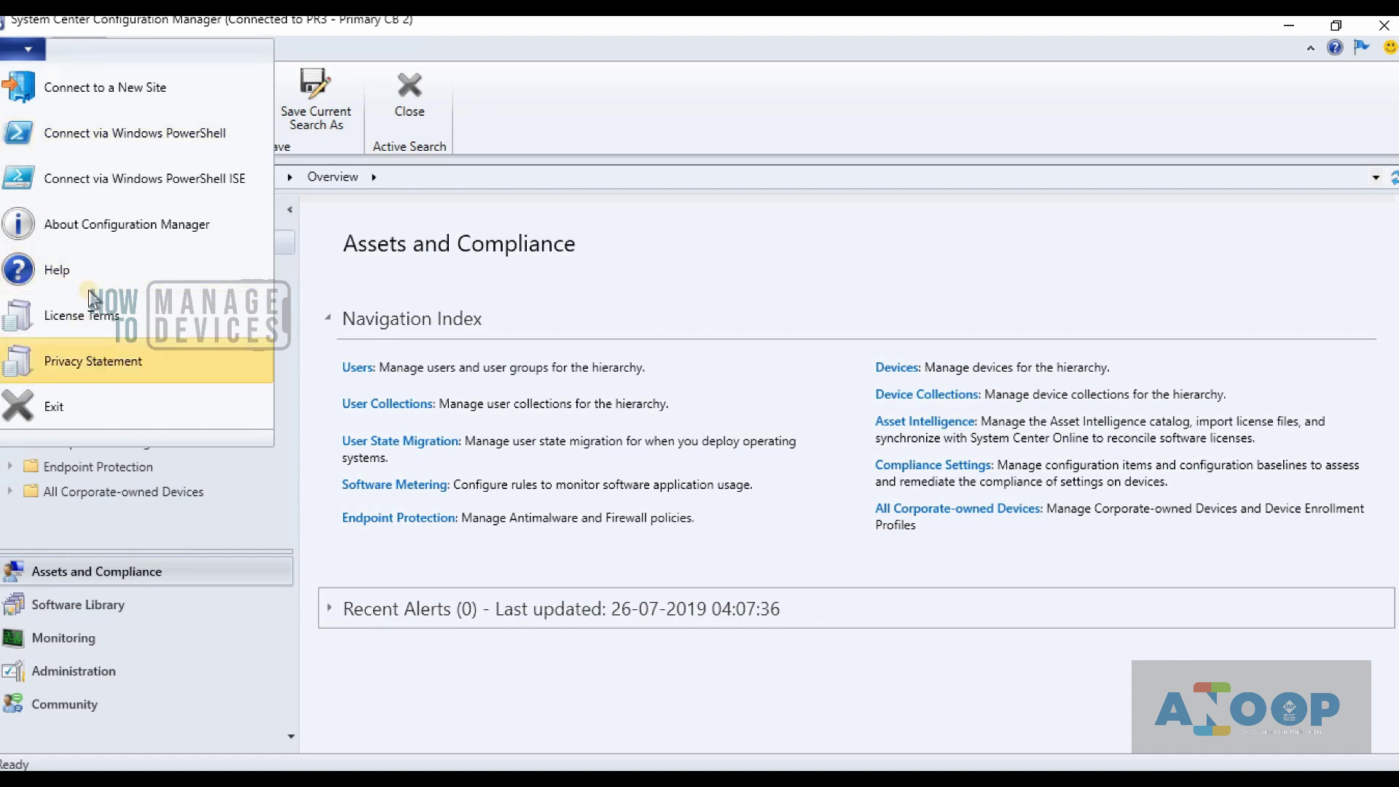
pyautogui.click(112, 233)
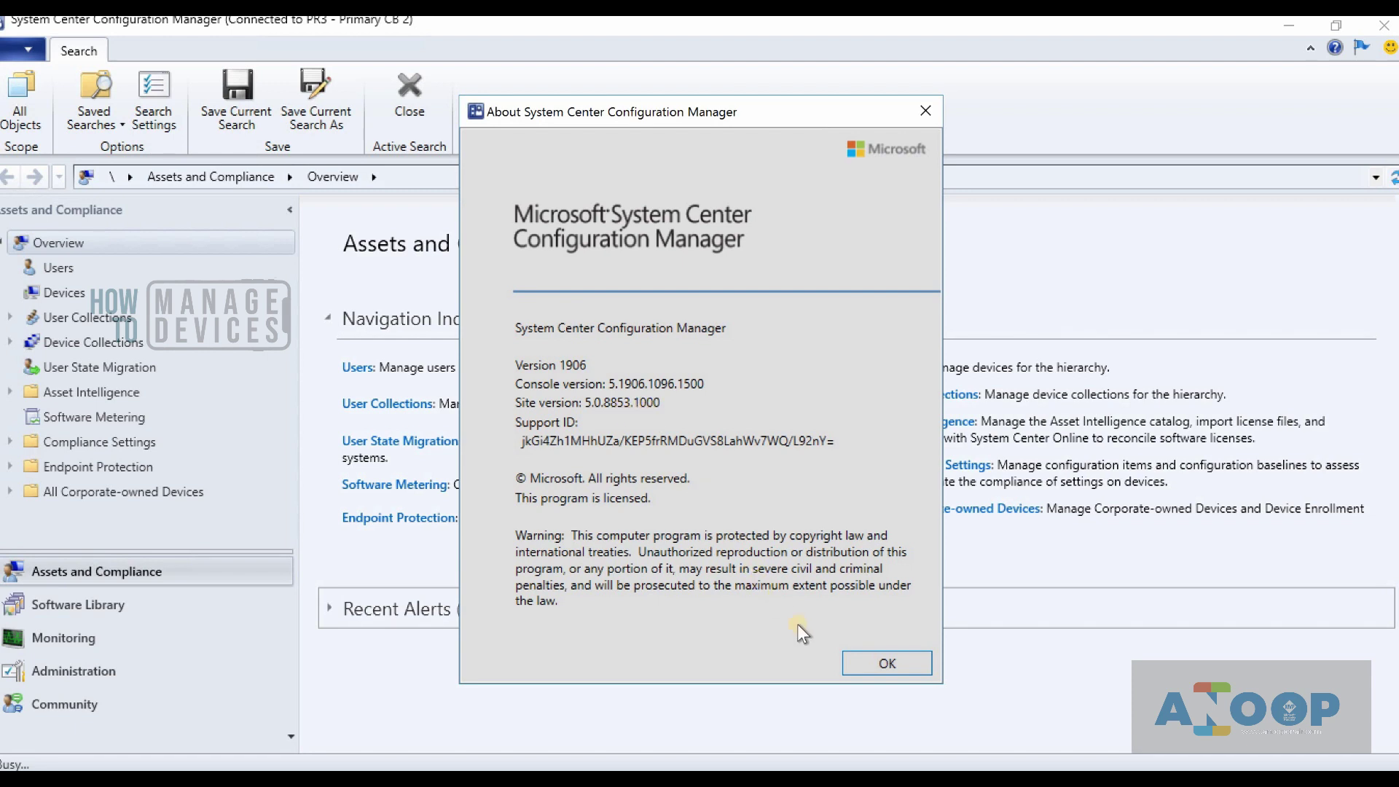
pyautogui.click(857, 660)
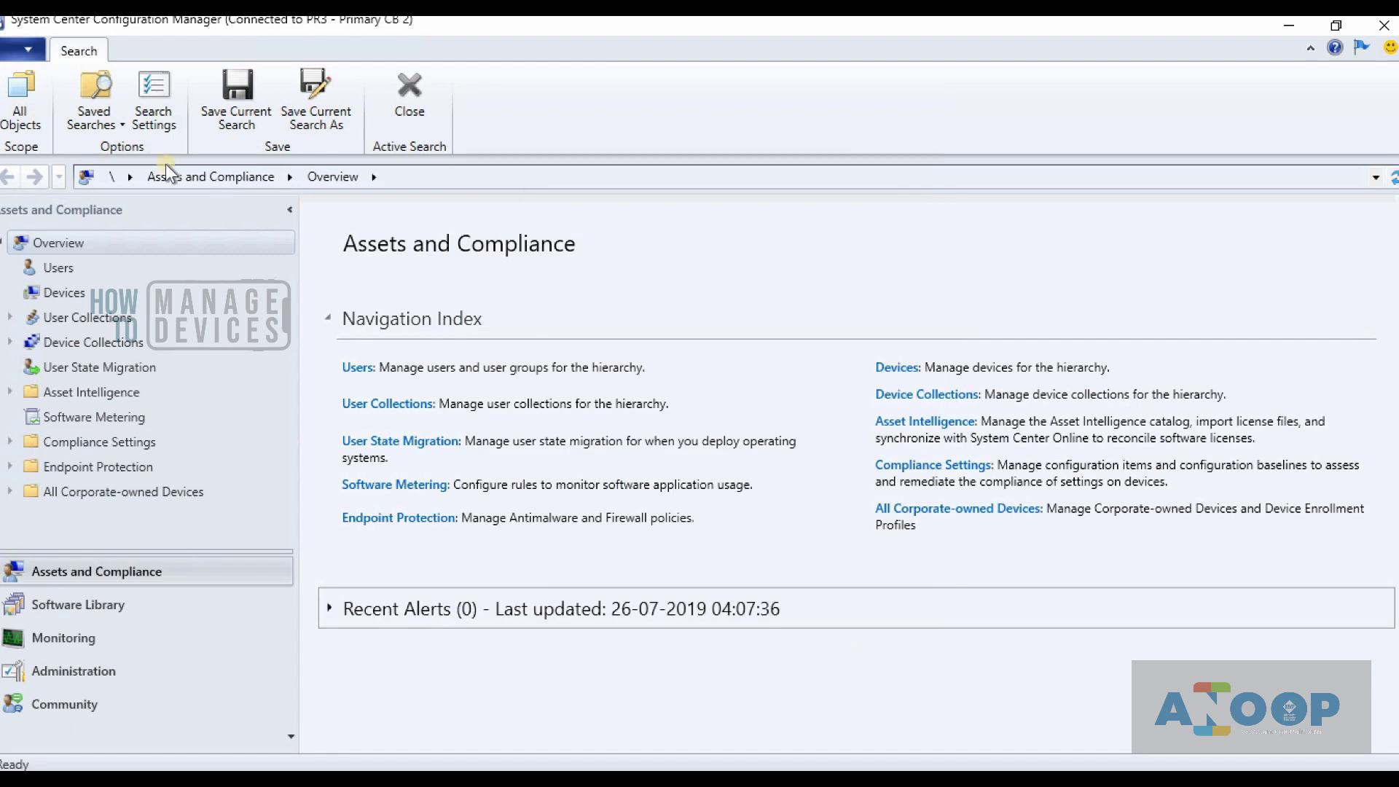
# - Open Updates and Servicing in the Administration workspace to check the upgraded site's update state
pyautogui.click(103, 674)
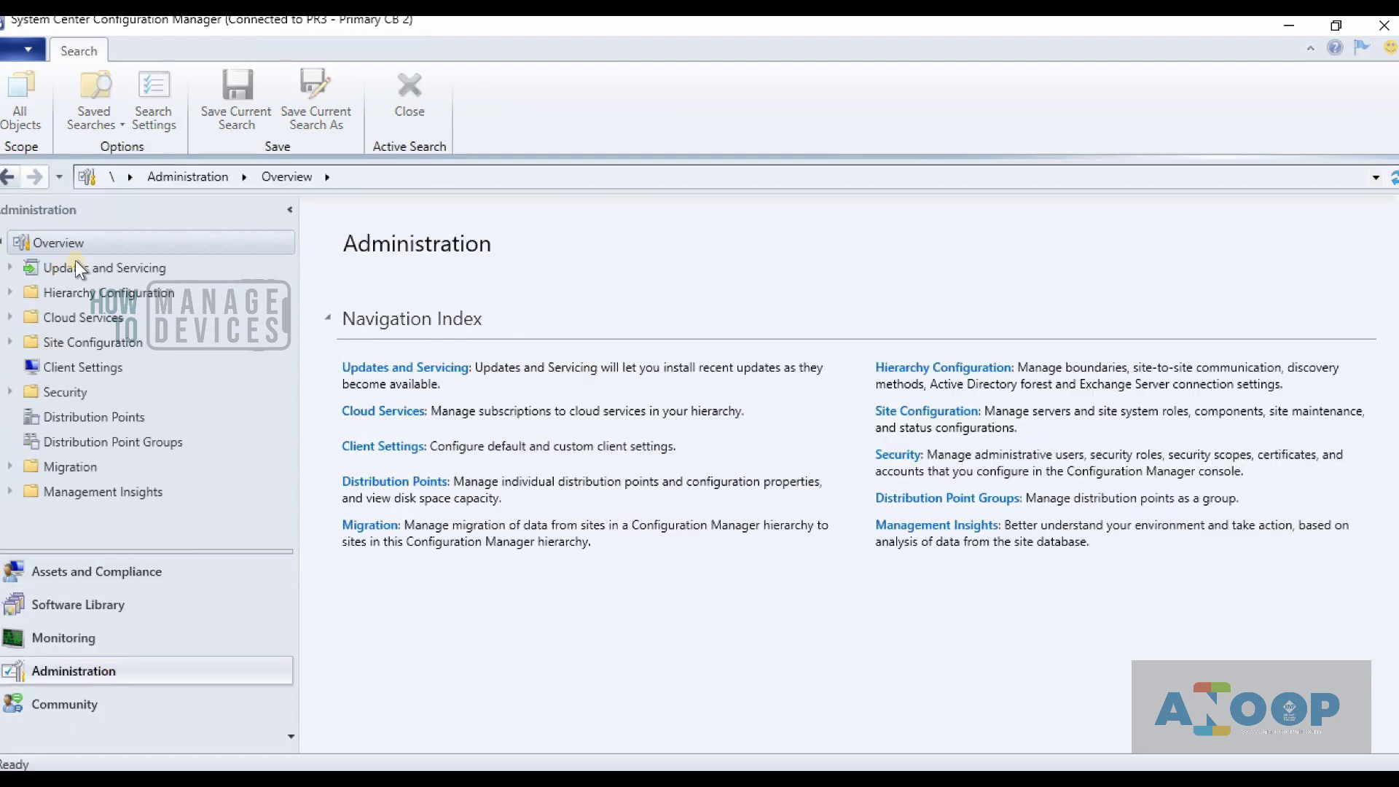
pyautogui.click(68, 265)
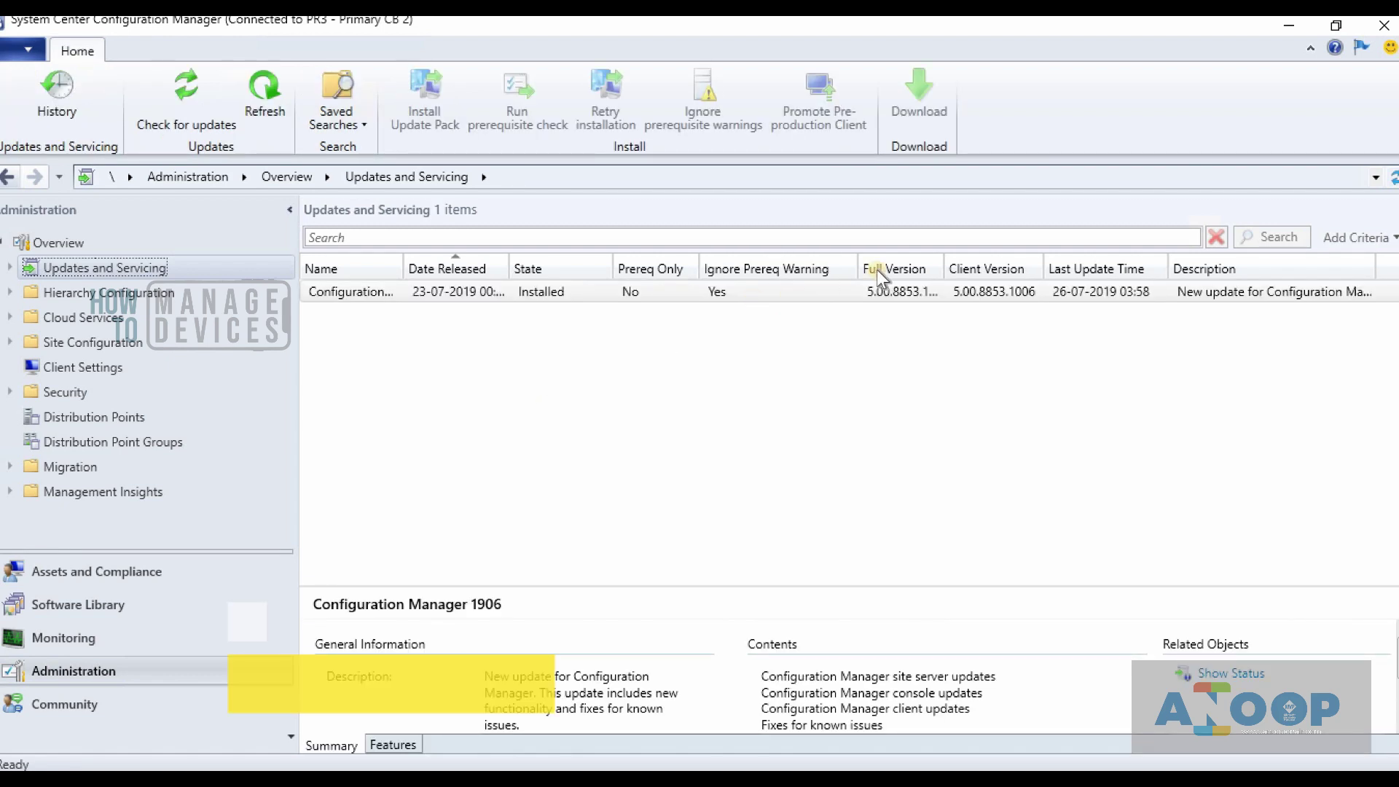
# - Fit the Full Version and Client Version columns and enlarge the details area to review the Configuration Manager 1906 update
pyautogui.doubleClick(942, 262)
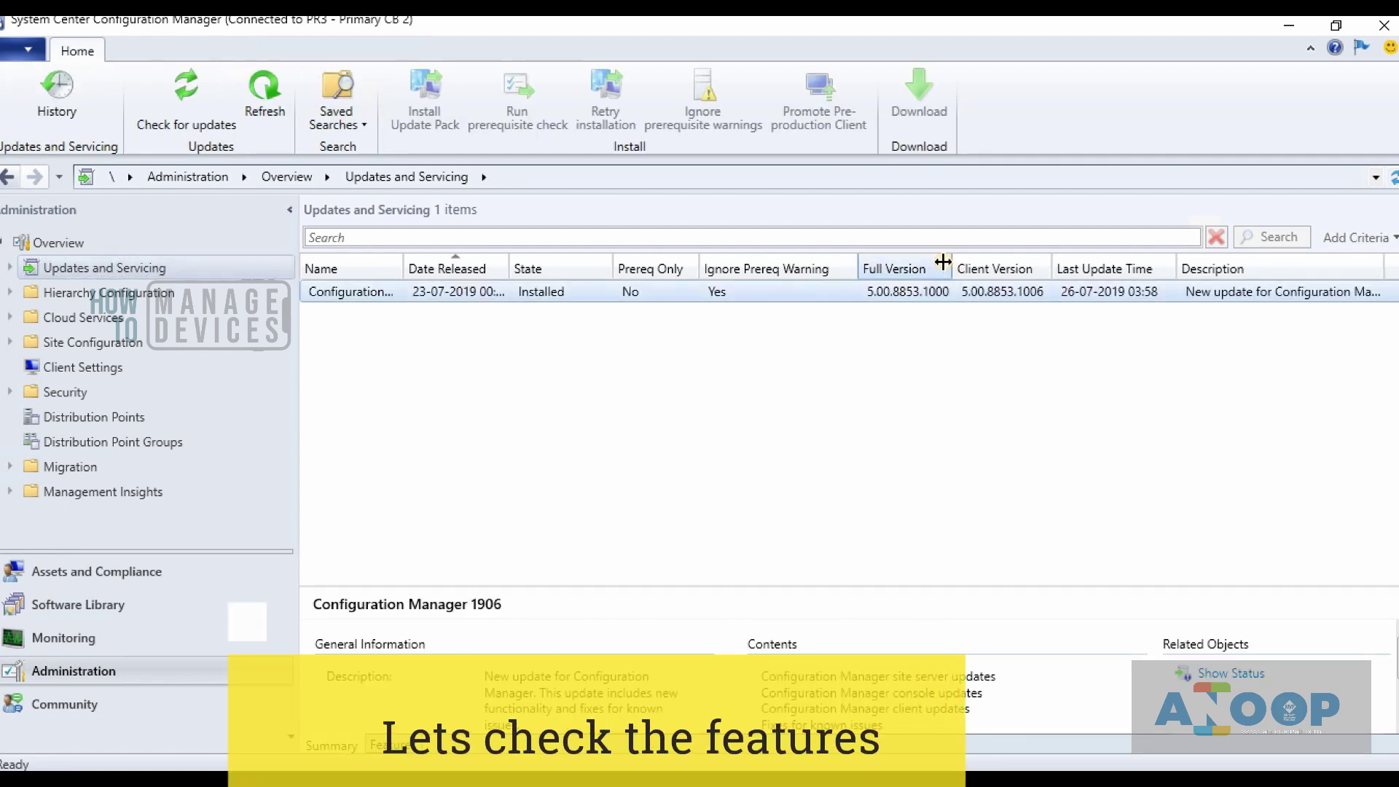
pyautogui.doubleClick(1052, 261)
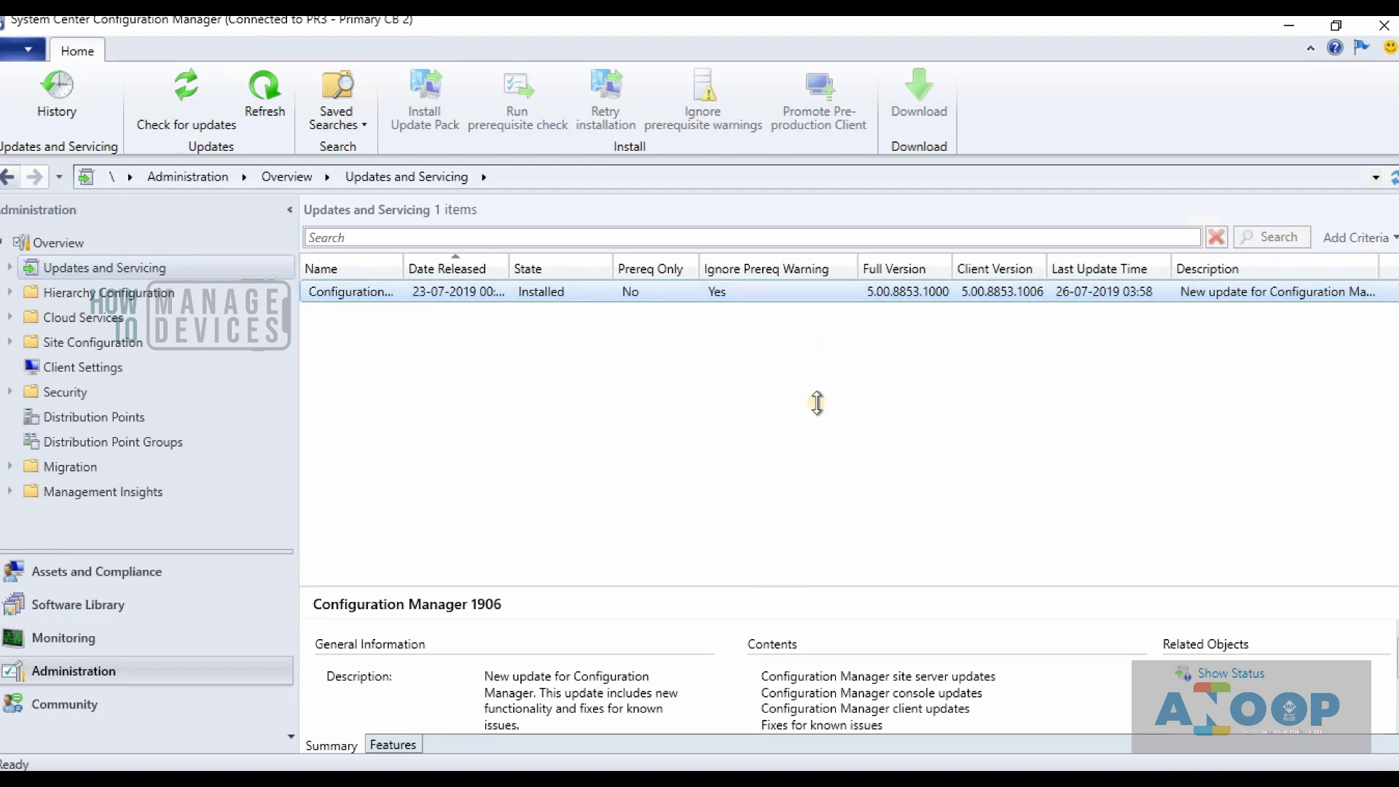
pyautogui.moveTo(816, 402); pyautogui.dragTo(816, 401)
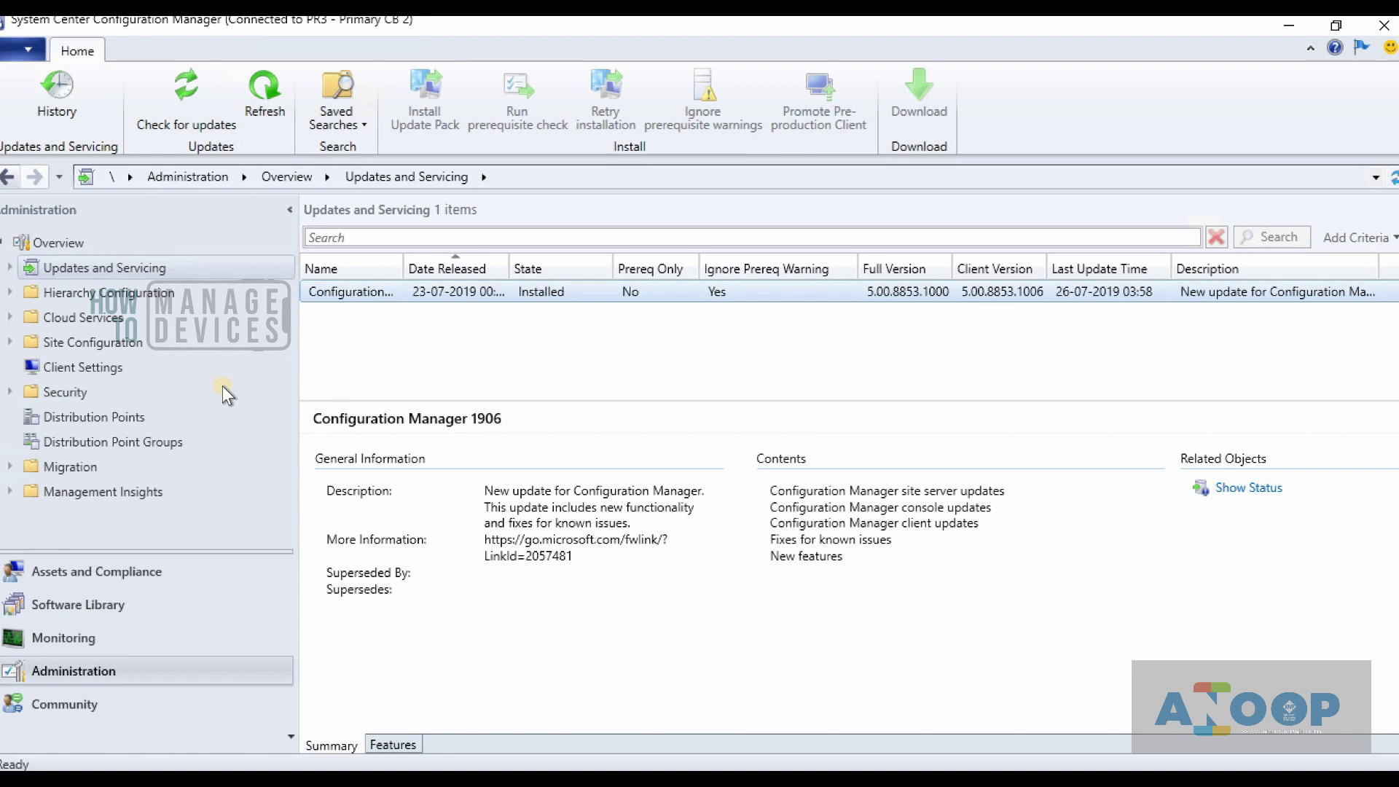
# - Expand Hierarchy Configuration and Cloud Services in the Administration workspace and open Azure Services
pyautogui.click(10, 292)
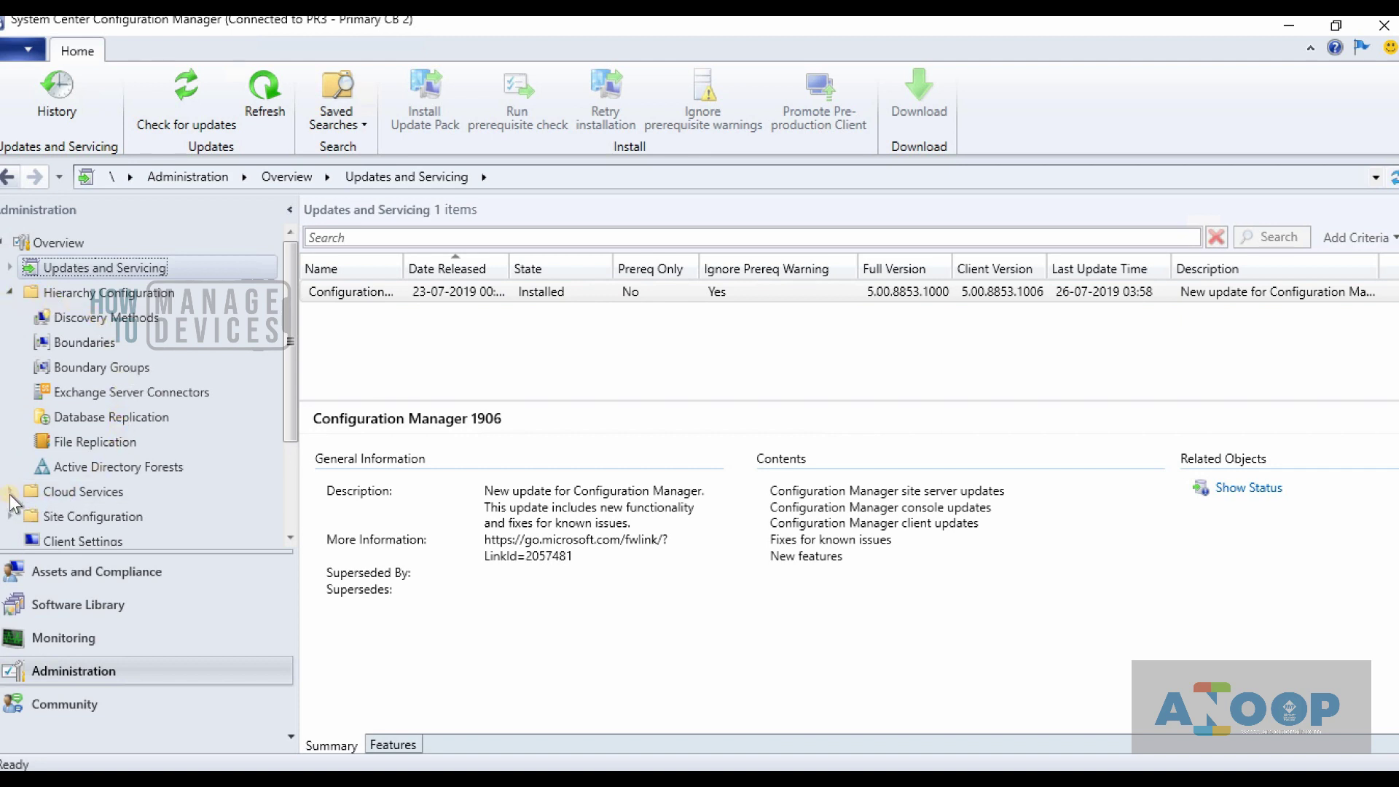
pyautogui.click(290, 540)
pyautogui.click(290, 540)
pyautogui.click(290, 540)
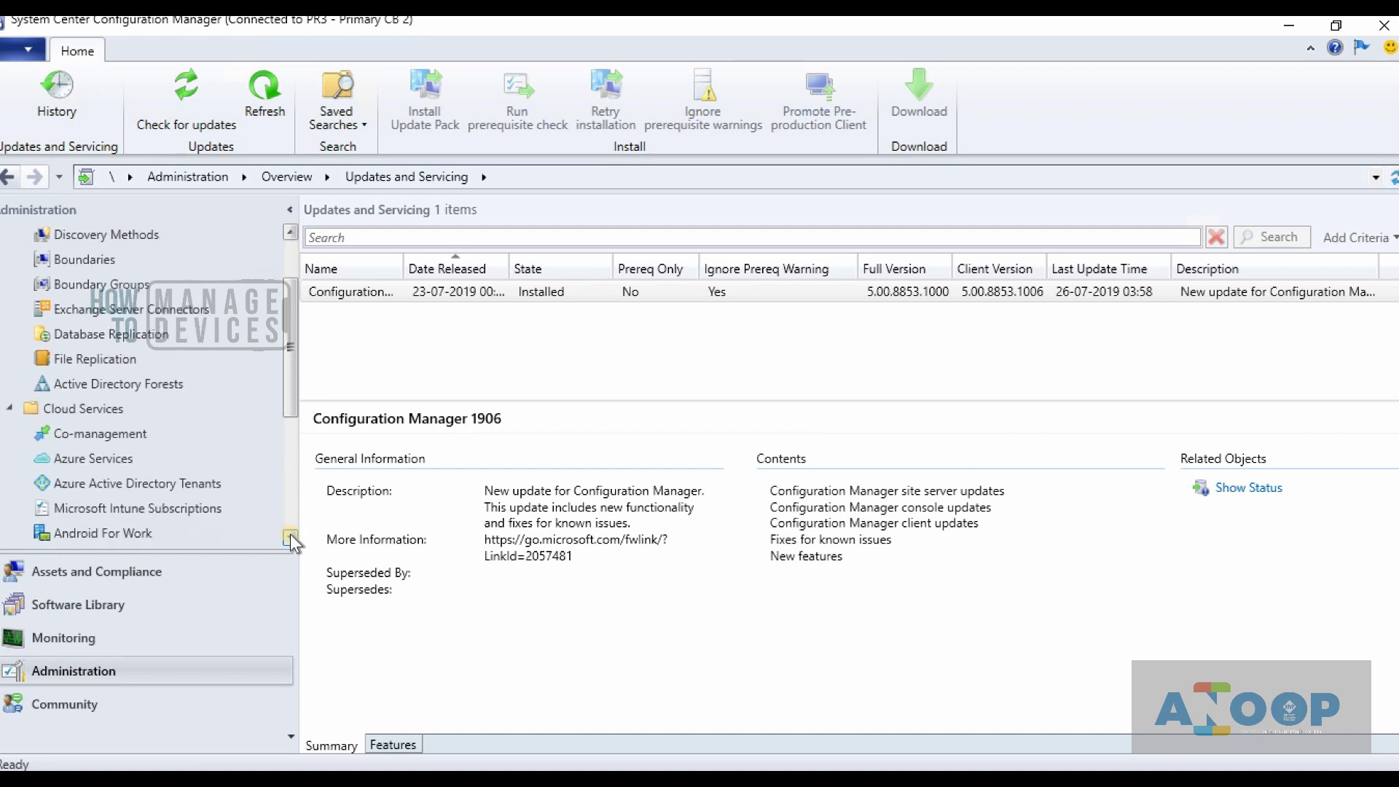
pyautogui.click(114, 461)
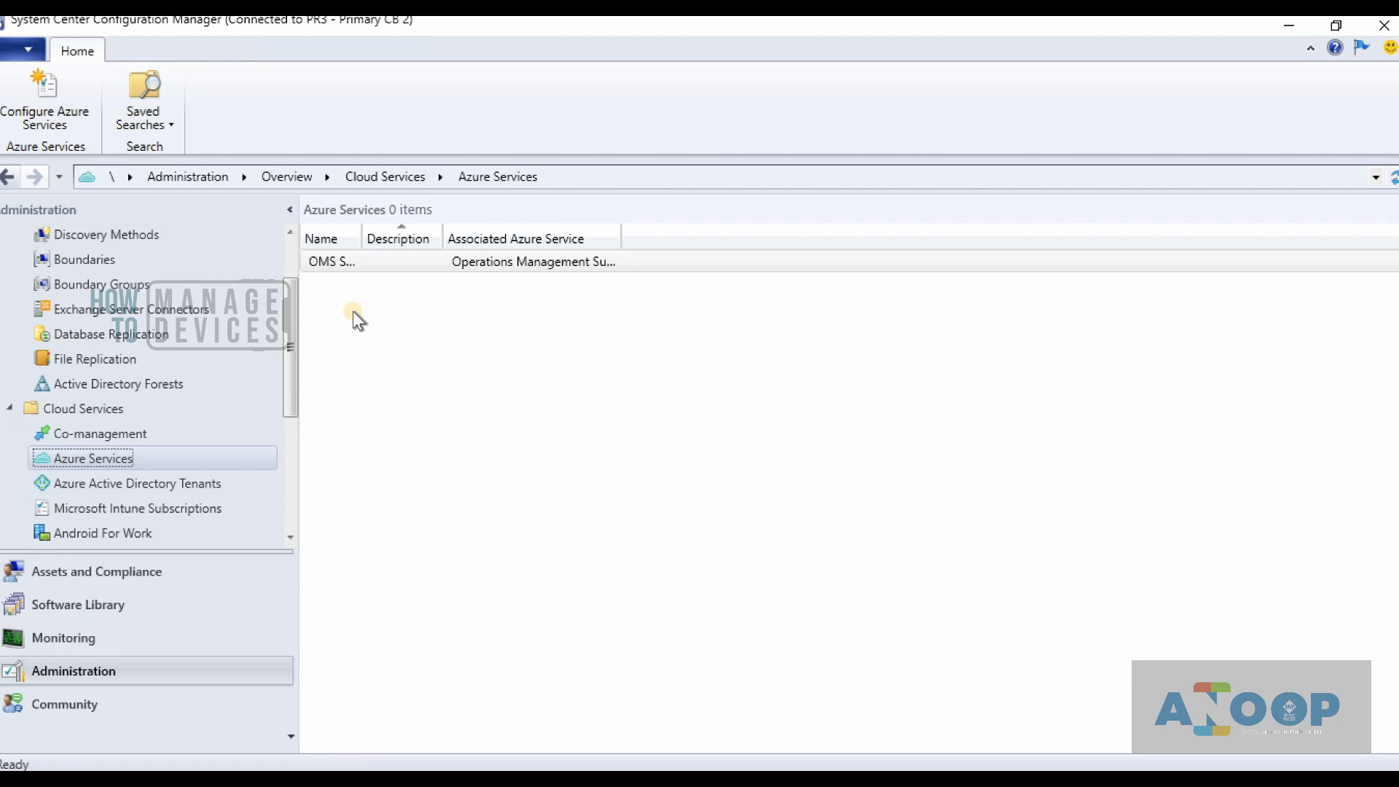
# - Fit the Name column, select Desktop Analytics Connector and start Configure Azure Services
pyautogui.doubleClick(366, 237)
pyautogui.click(405, 257)
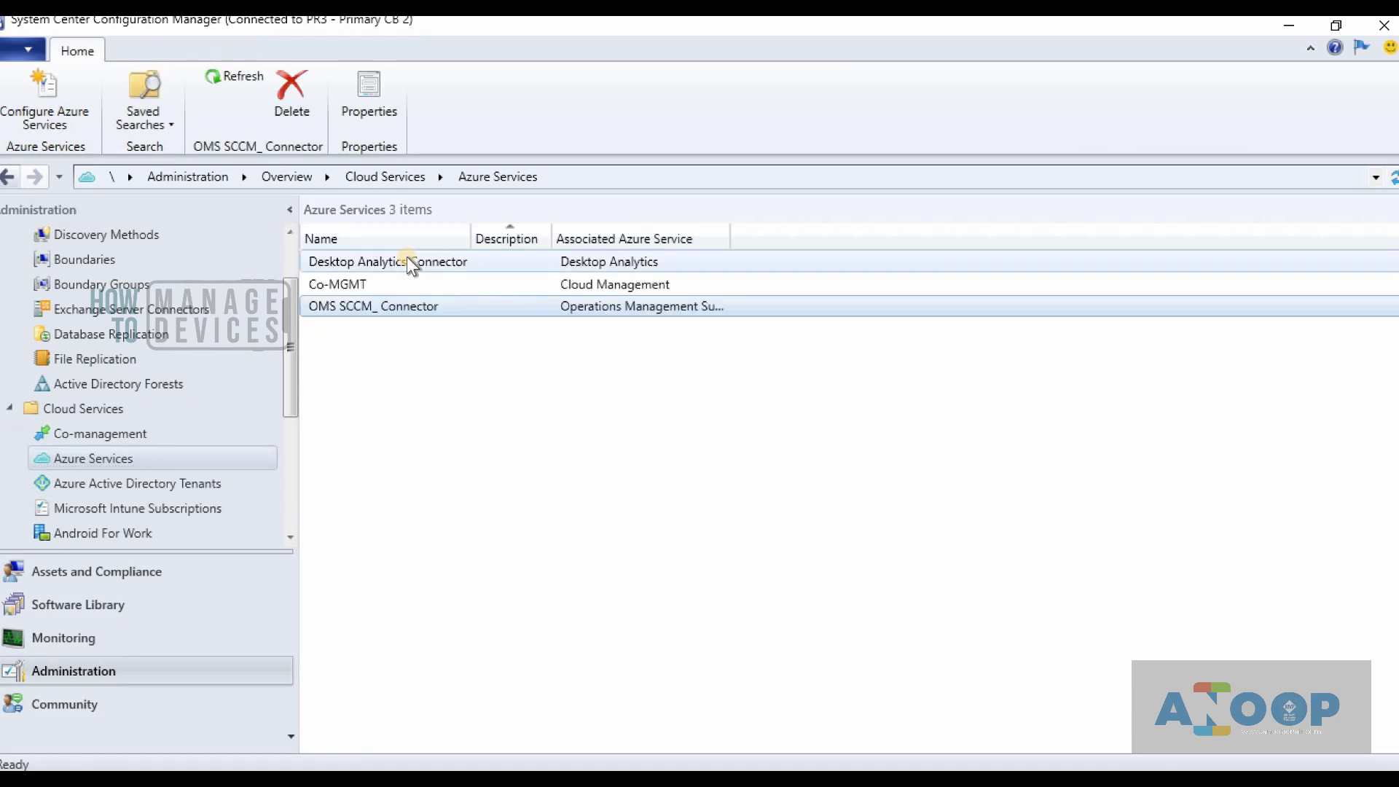
pyautogui.click(58, 112)
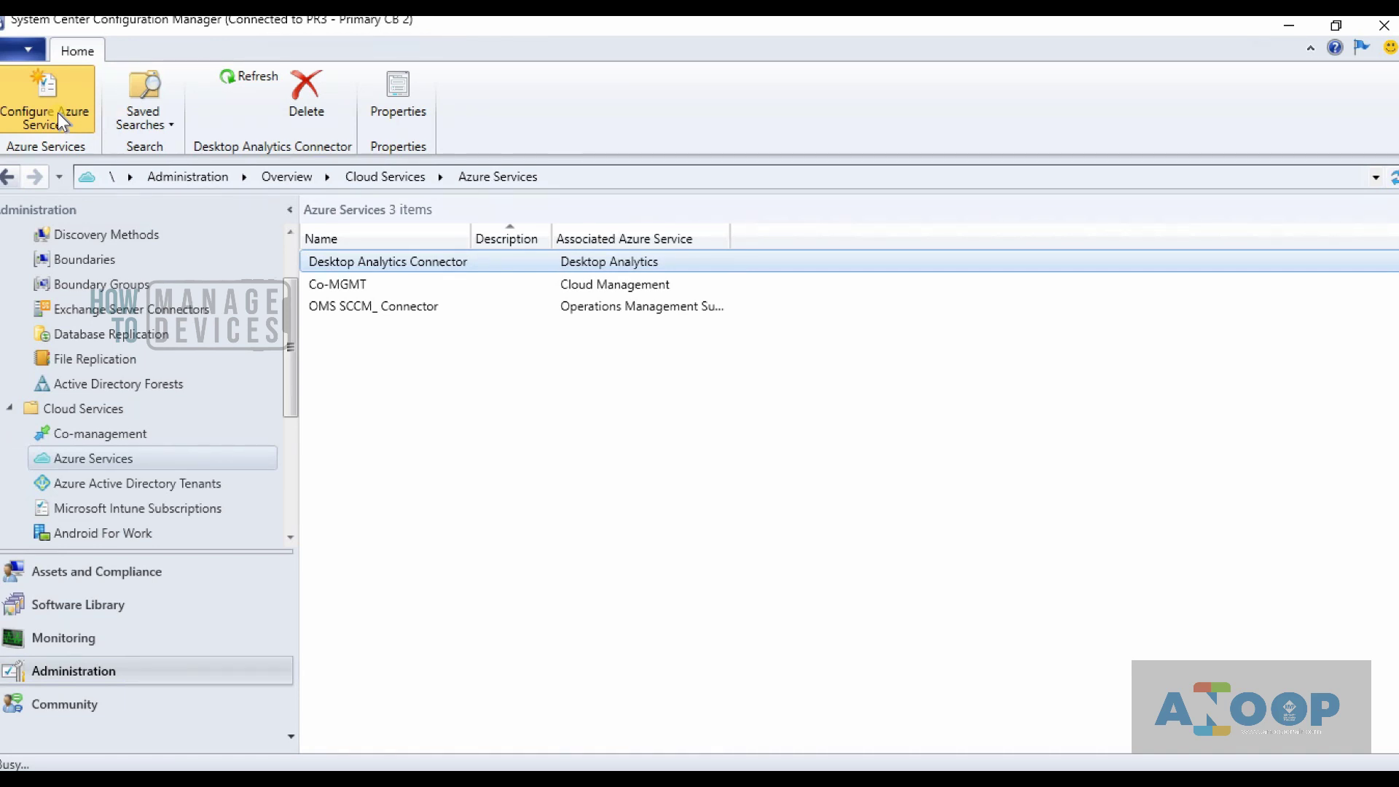
# - Go to Sites under Site Configuration and open the properties of the PR3 - Primary CB 2 site
pyautogui.click(288, 537)
pyautogui.click(288, 538)
pyautogui.scroll(-3, 289, 538)
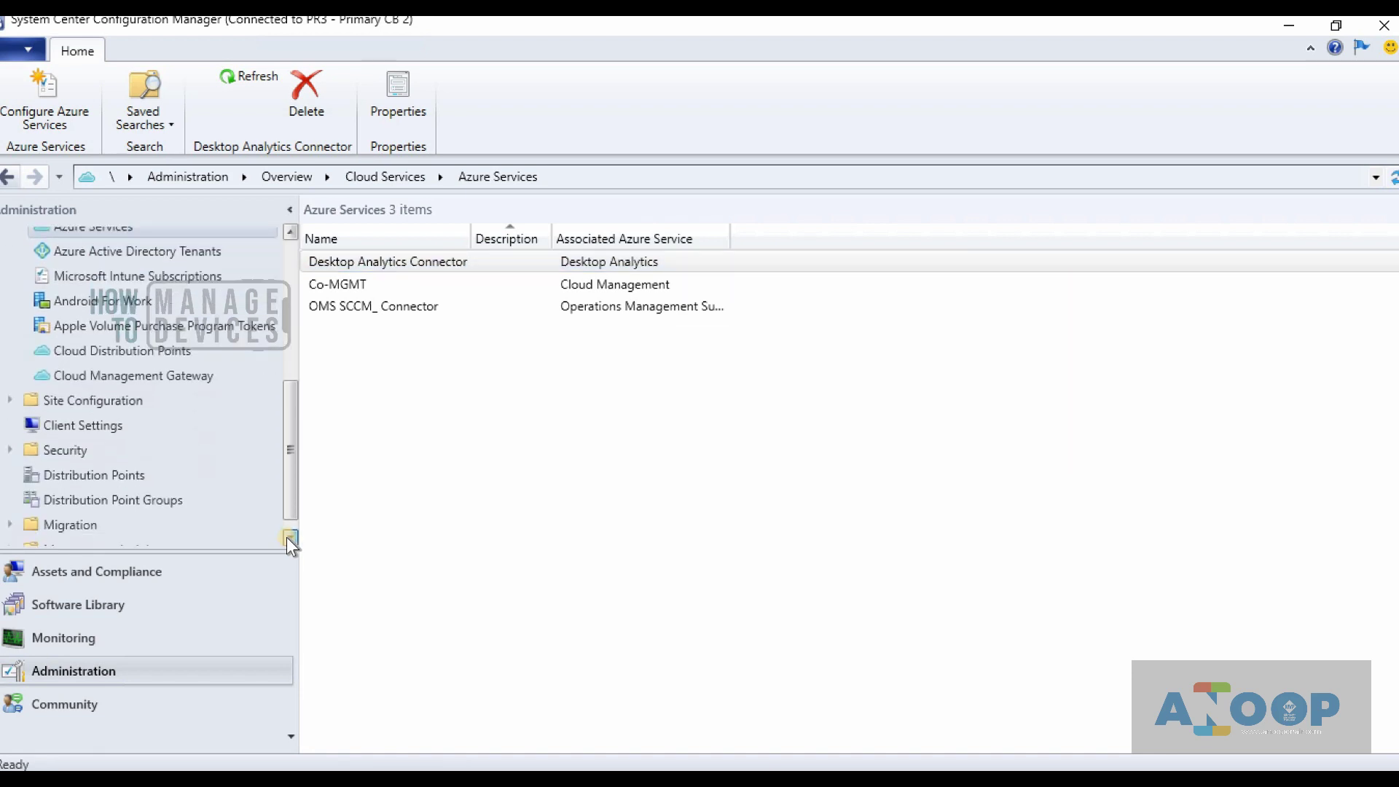
pyautogui.click(10, 380)
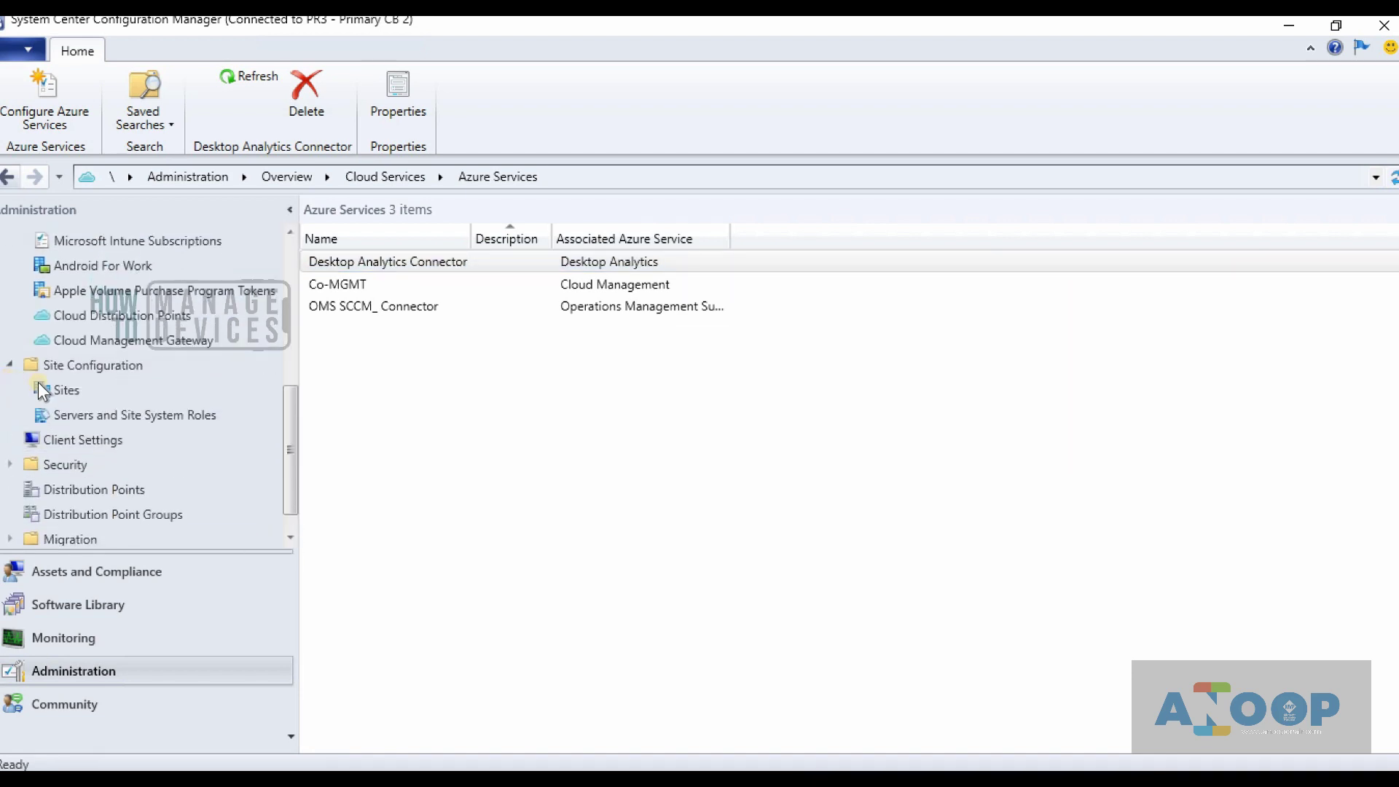
pyautogui.click(56, 387)
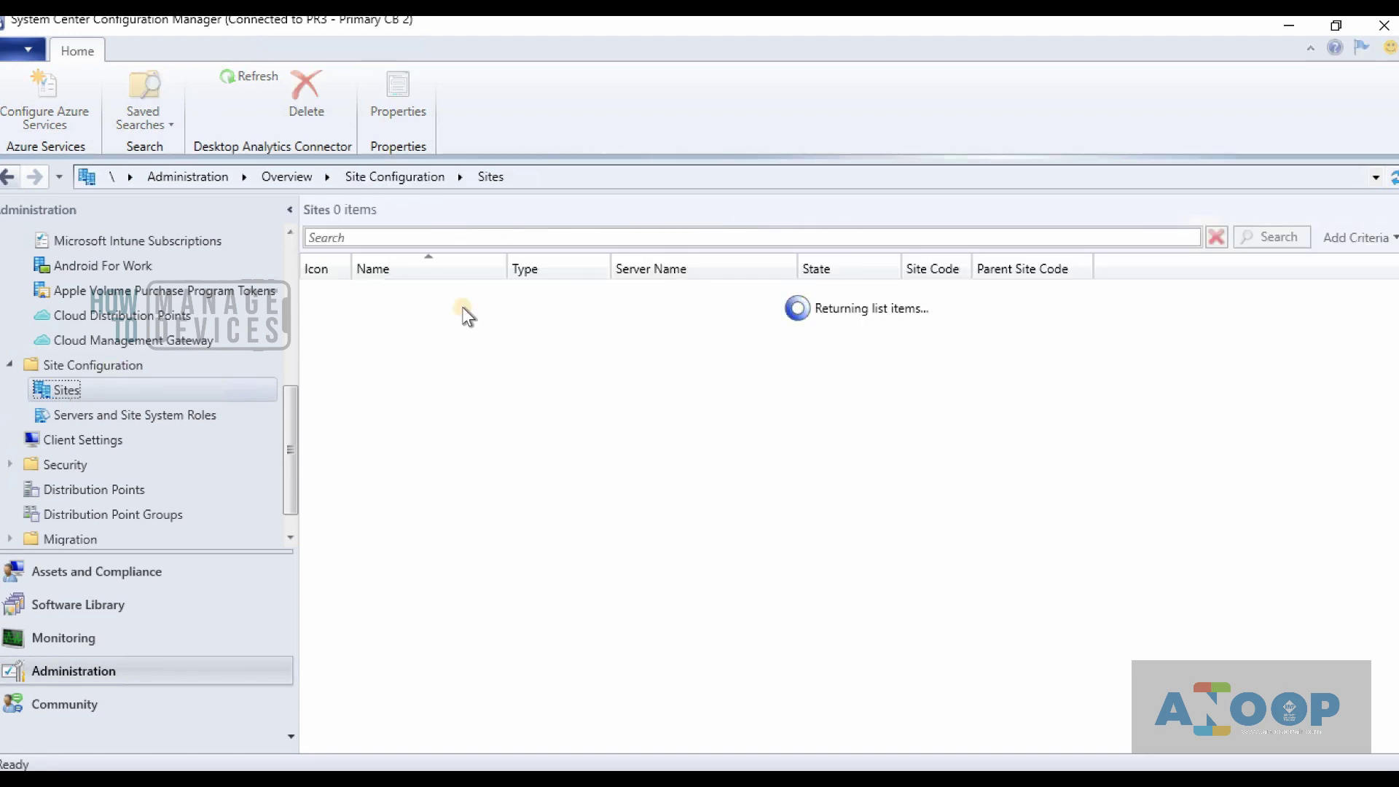
pyautogui.click(457, 288)
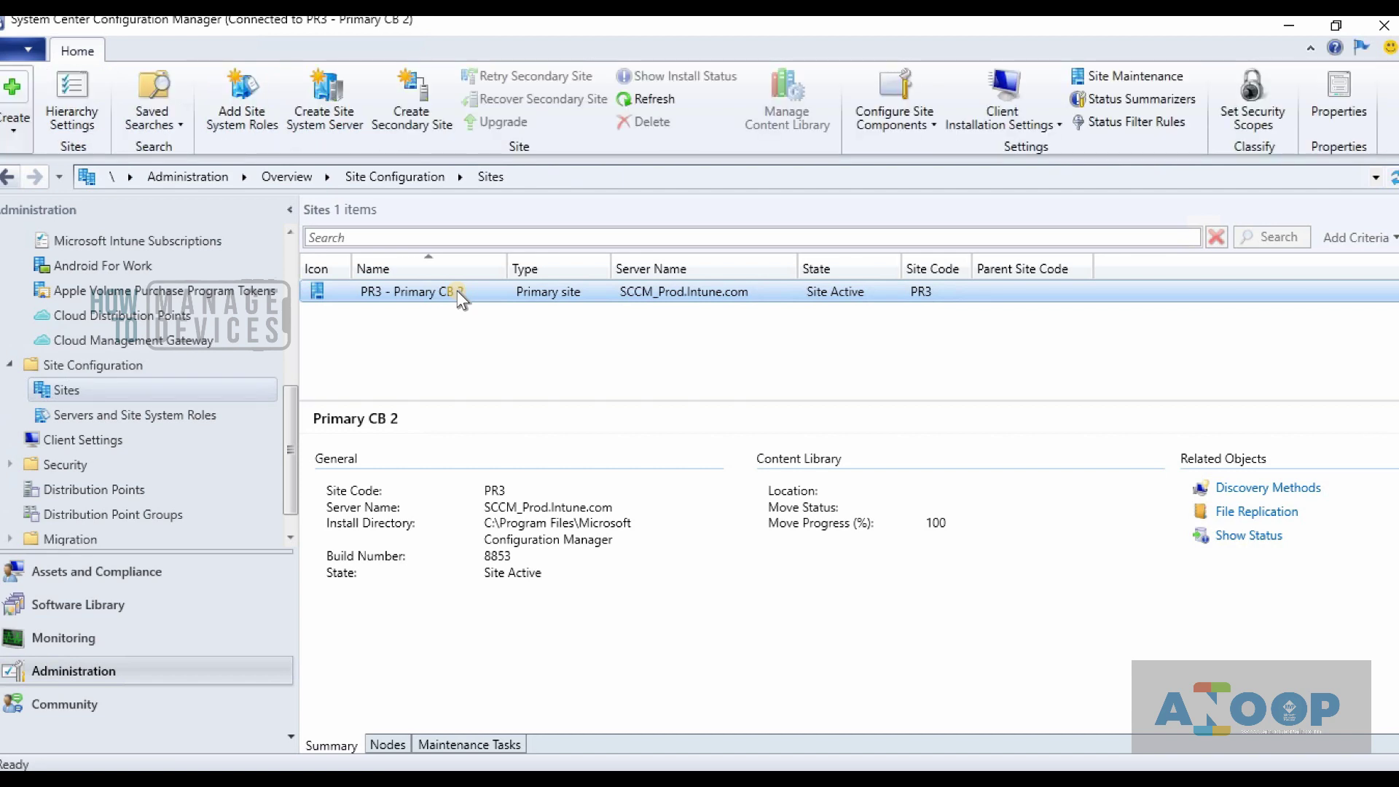
pyautogui.rightClick(456, 291)
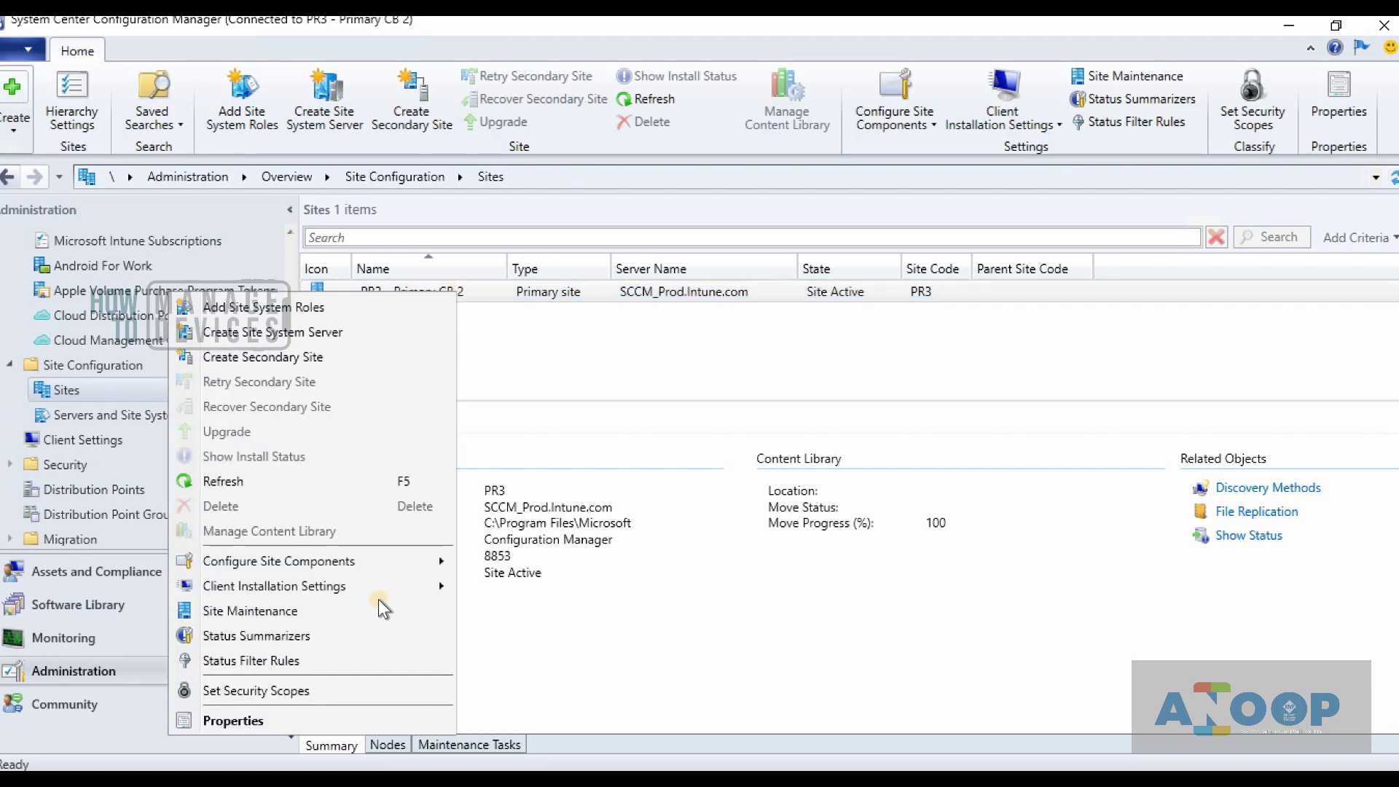
pyautogui.click(343, 715)
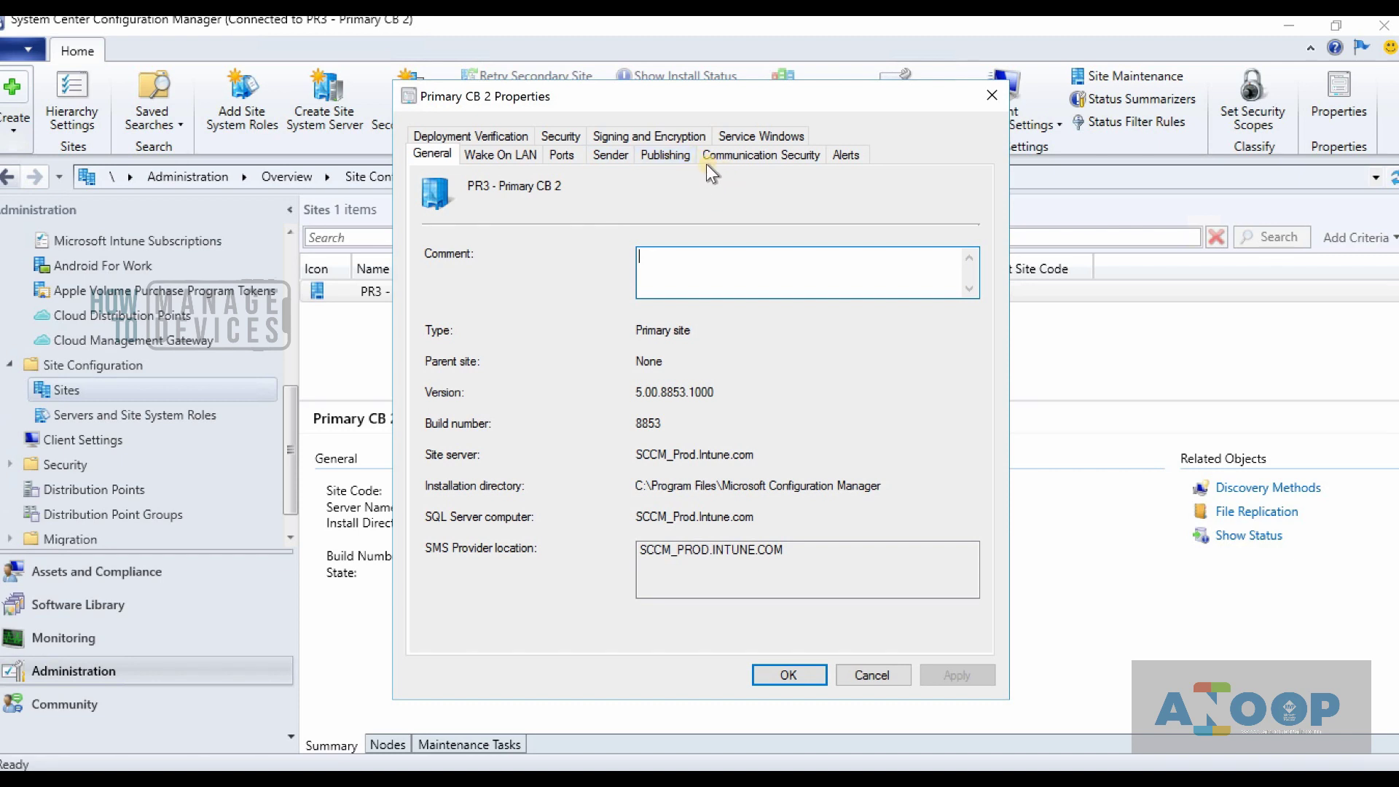
# - Examine the site's Communication Security, Wake On LAN and General properties, and close them without saving changes
pyautogui.click(743, 155)
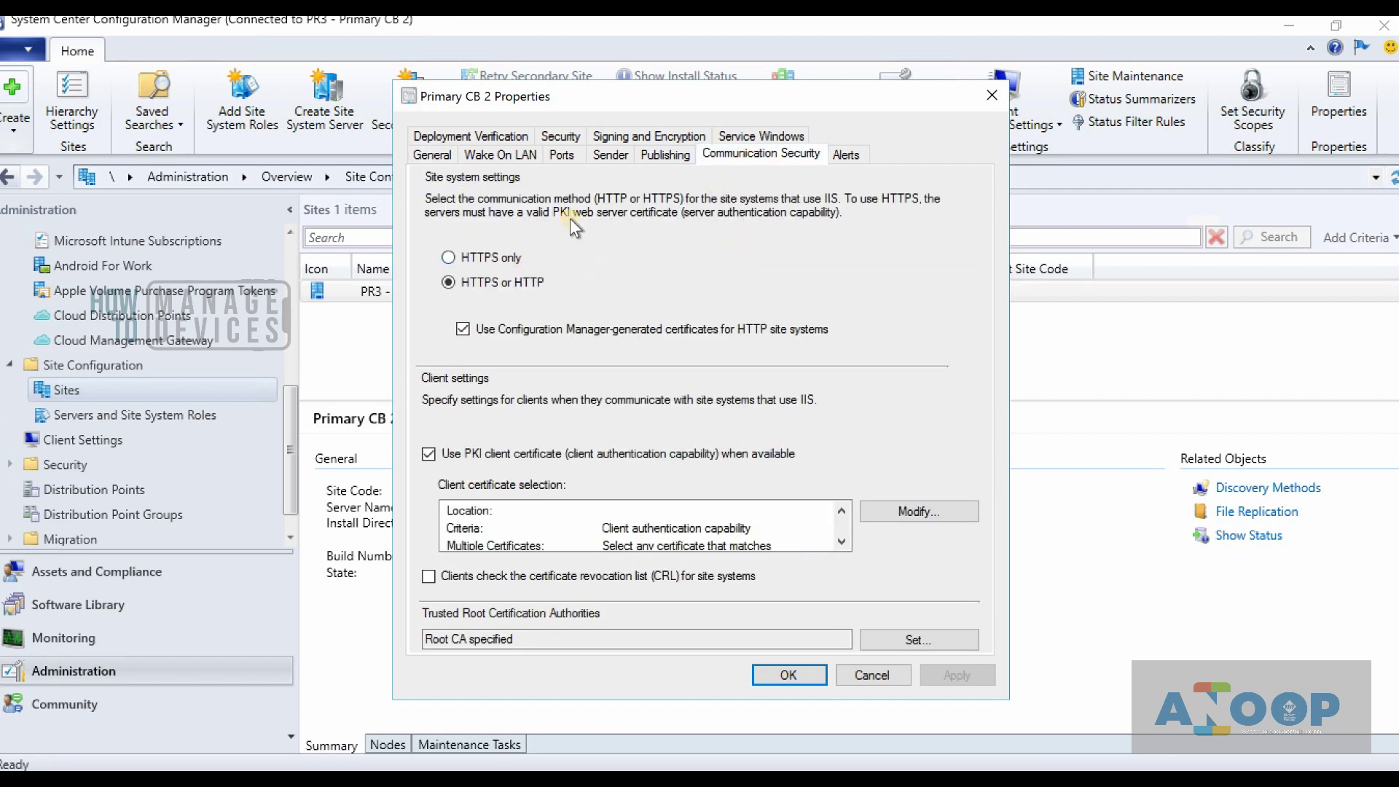
pyautogui.click(462, 328)
pyautogui.click(503, 152)
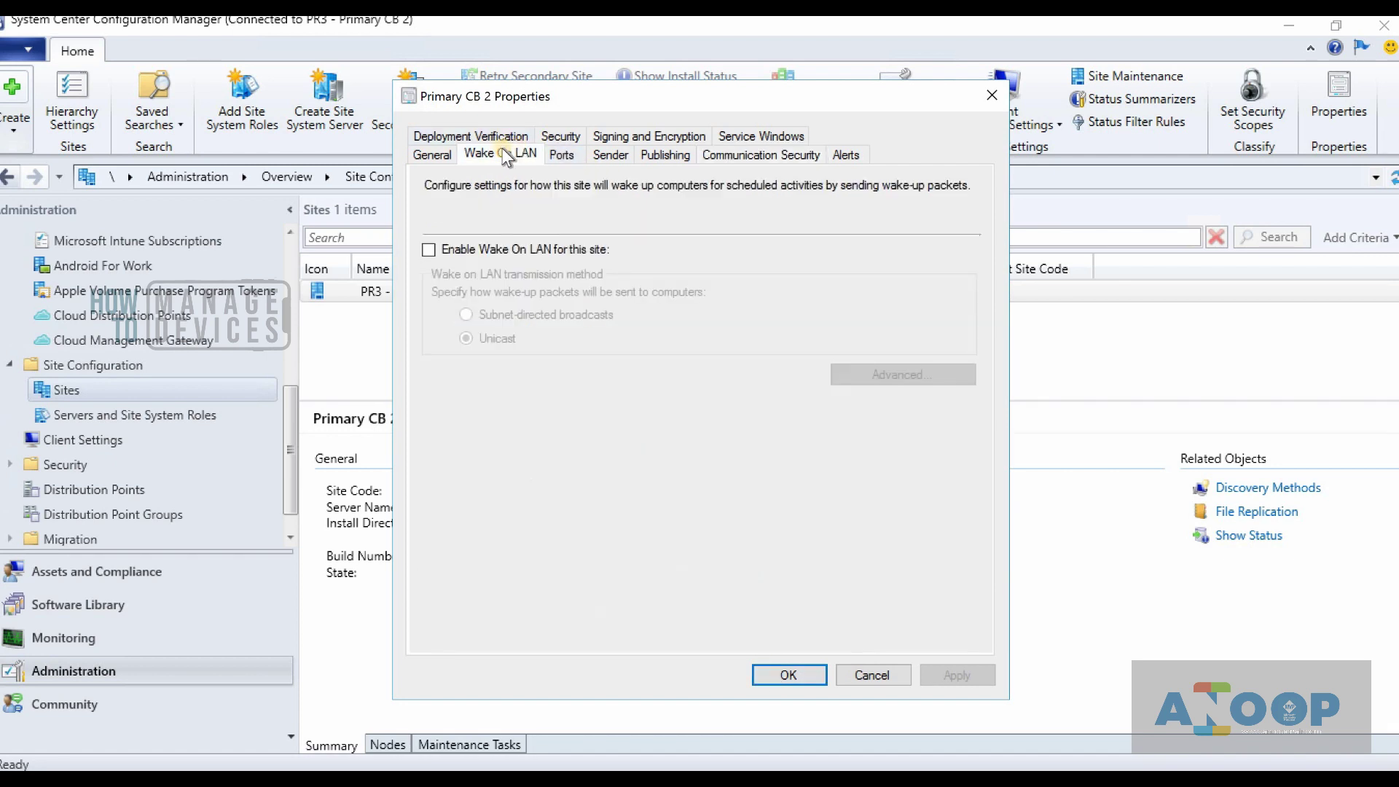
pyautogui.click(439, 152)
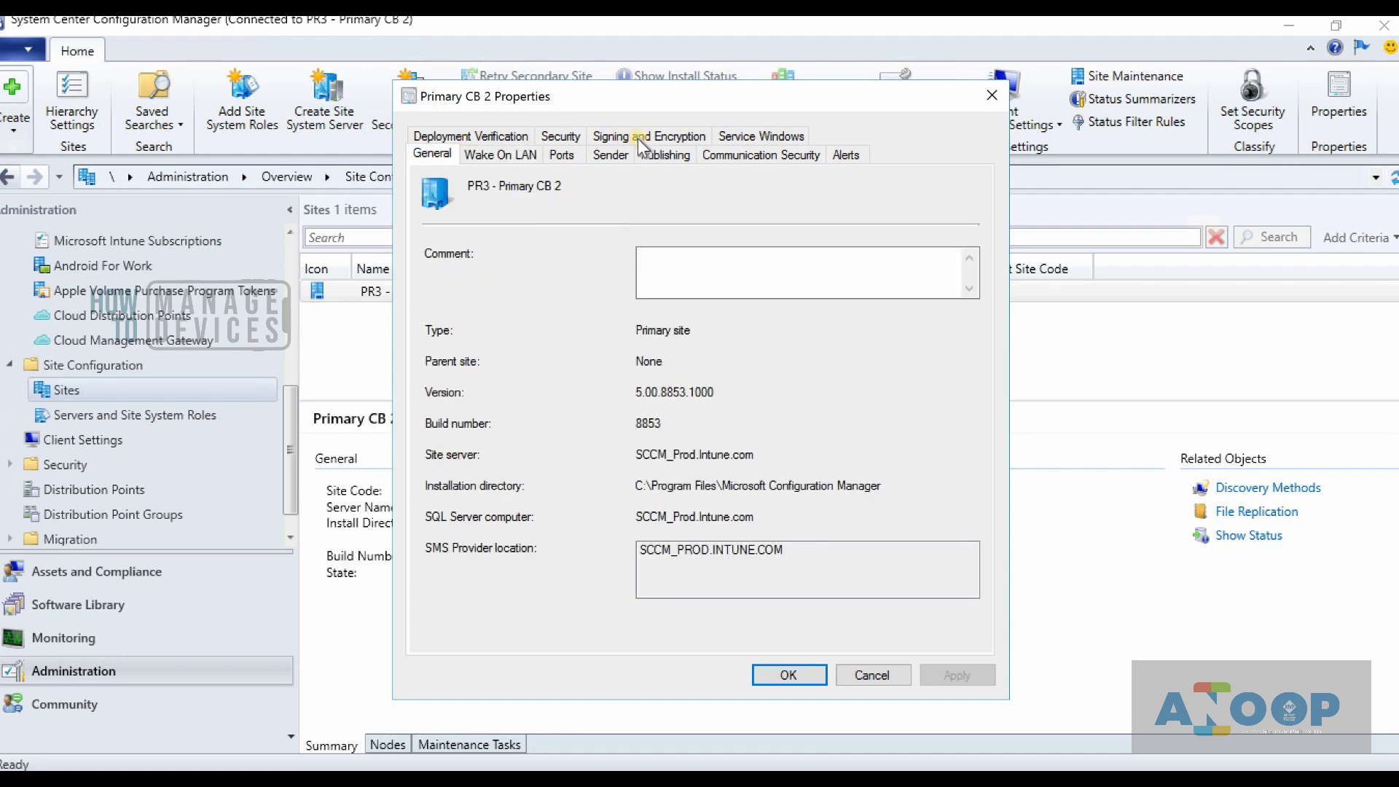
pyautogui.click(867, 676)
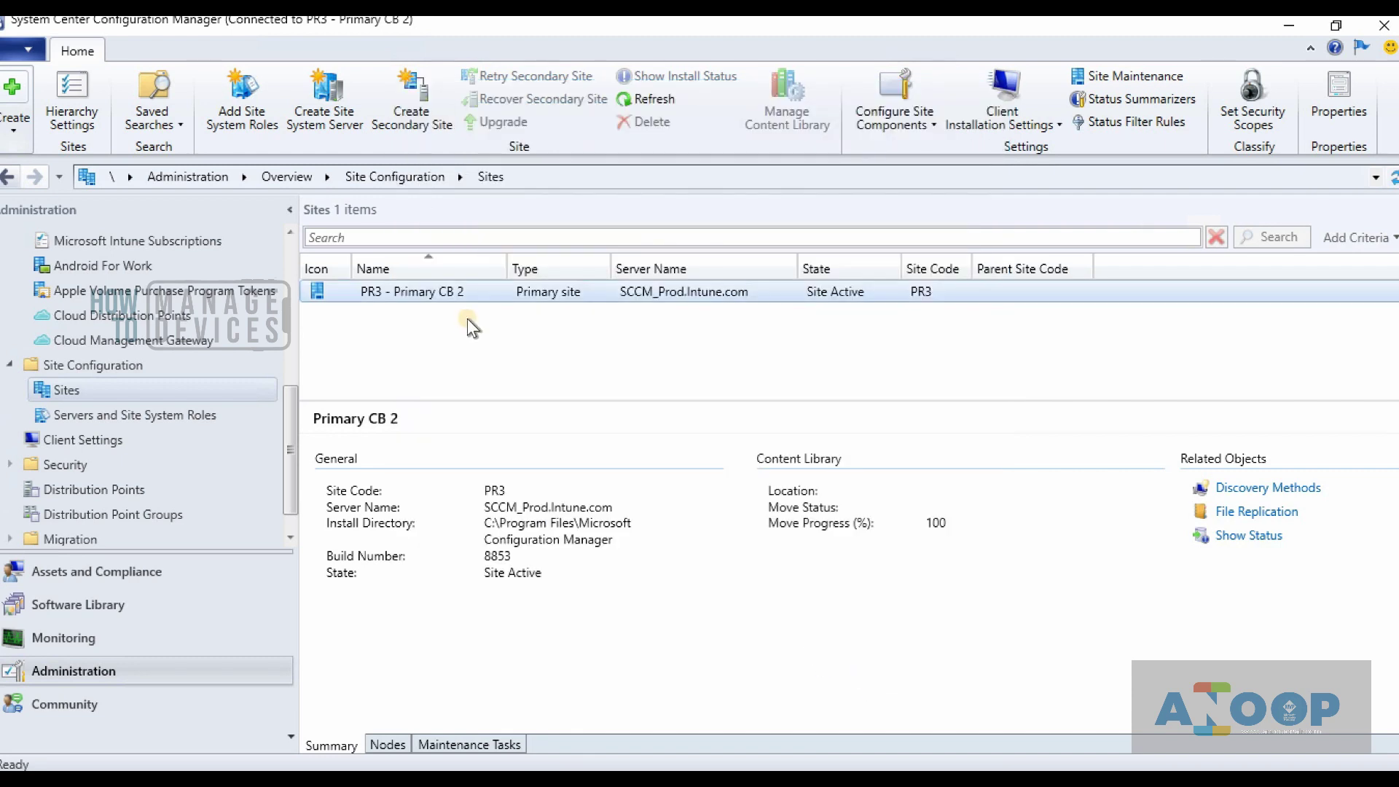
# - Open the site's Software Update Point component properties and review the Third Party Updates and WSUS Maintenance settings
pyautogui.click(932, 118)
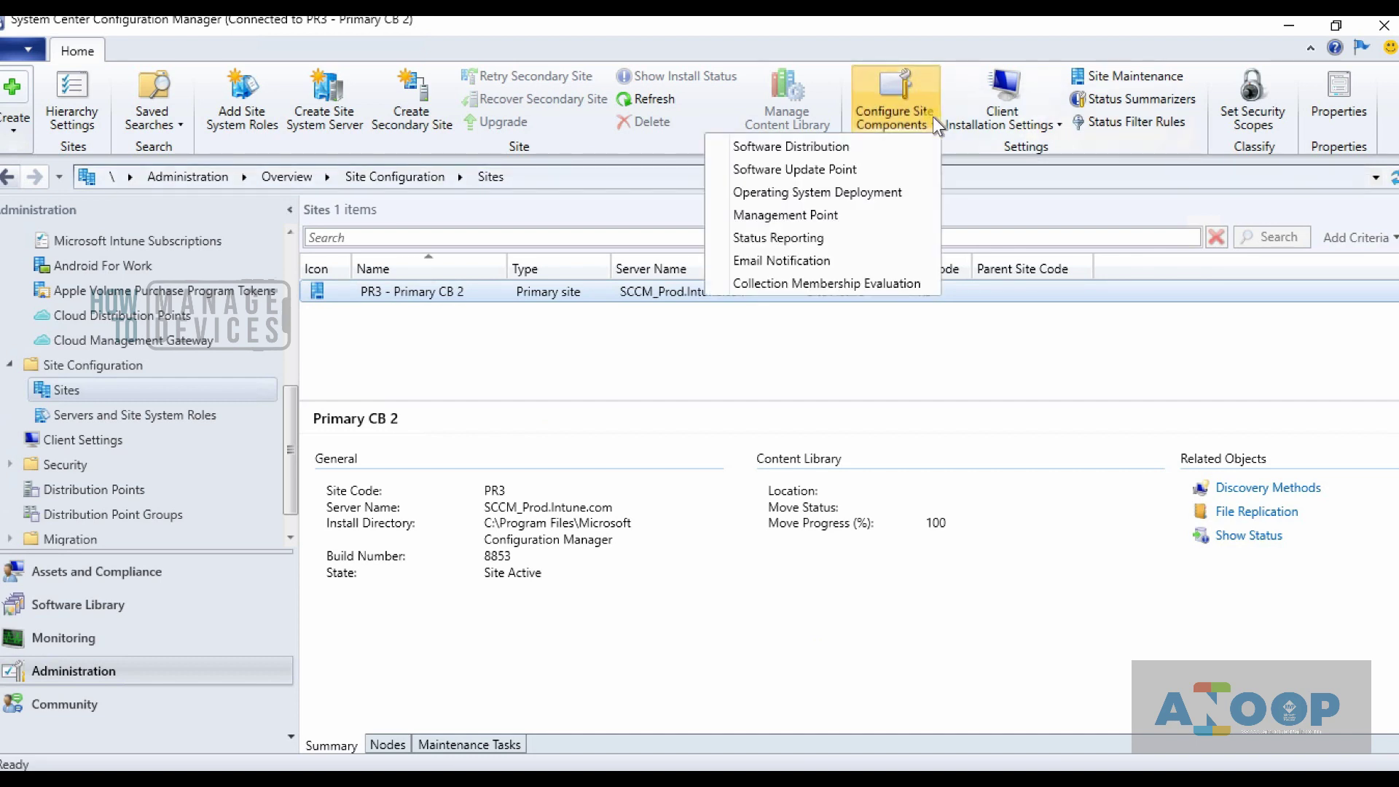
pyautogui.click(883, 169)
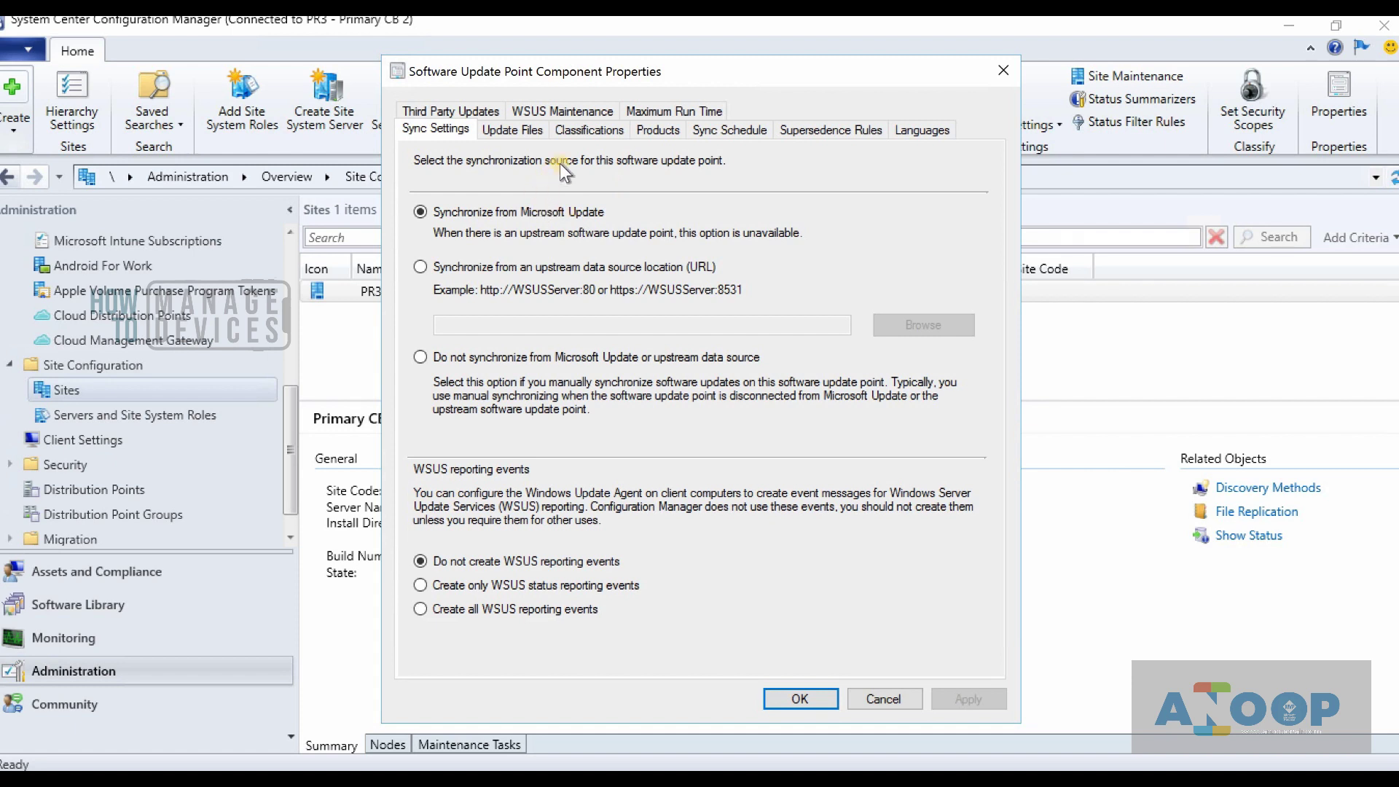
pyautogui.click(478, 110)
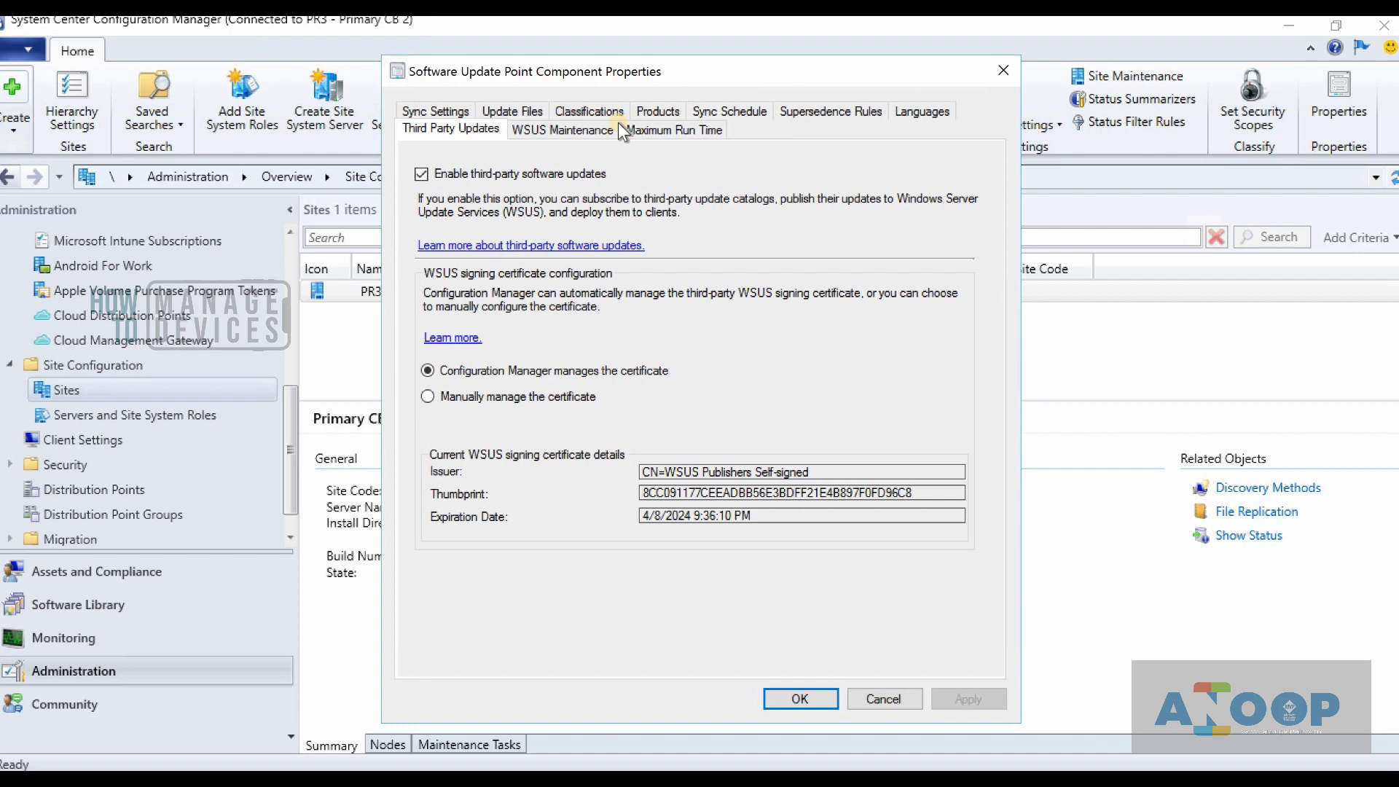
pyautogui.click(581, 131)
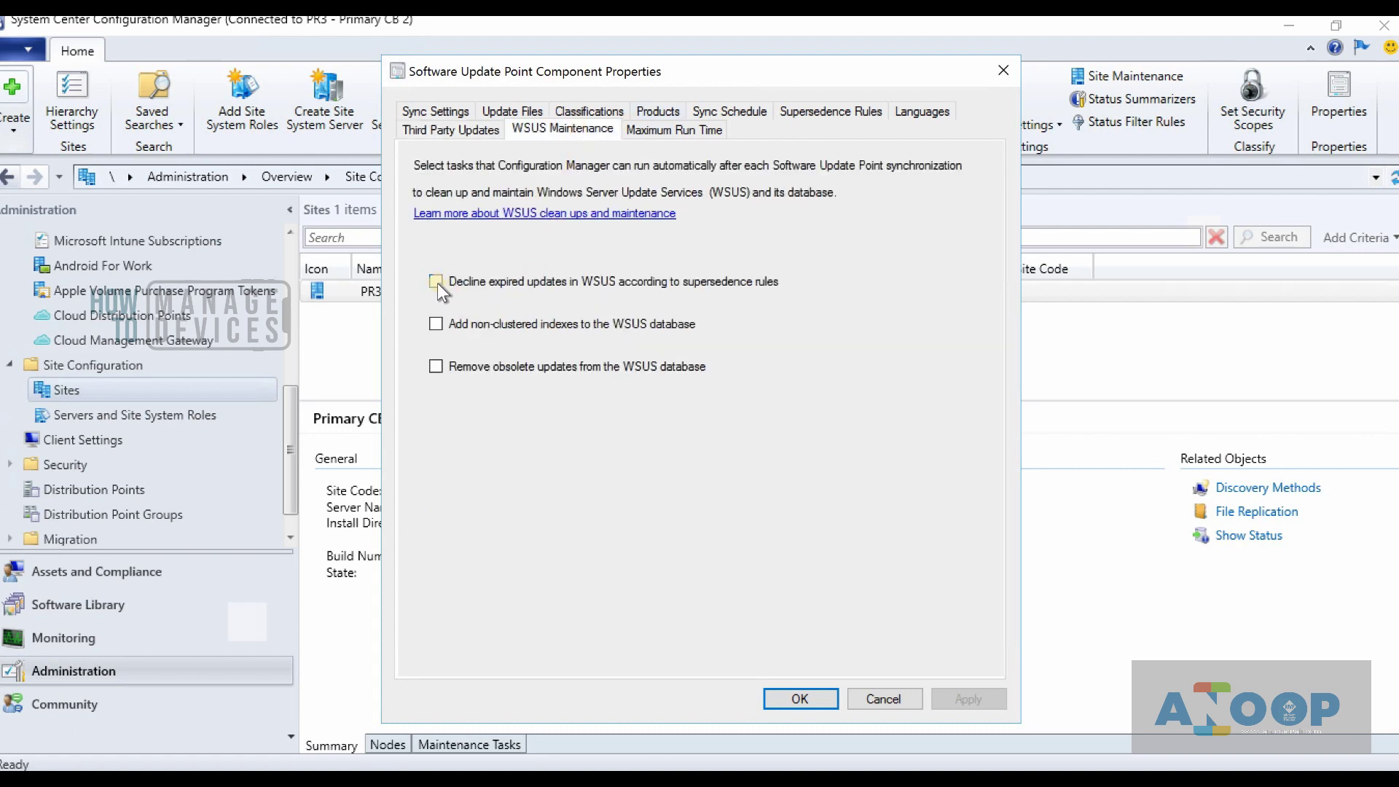
# - Select the WSUS maintenance options to decline expired updates, add non-clustered indexes and remove obsolete updates from the WSUS database
pyautogui.click(436, 281)
pyautogui.click(435, 324)
pyautogui.click(436, 366)
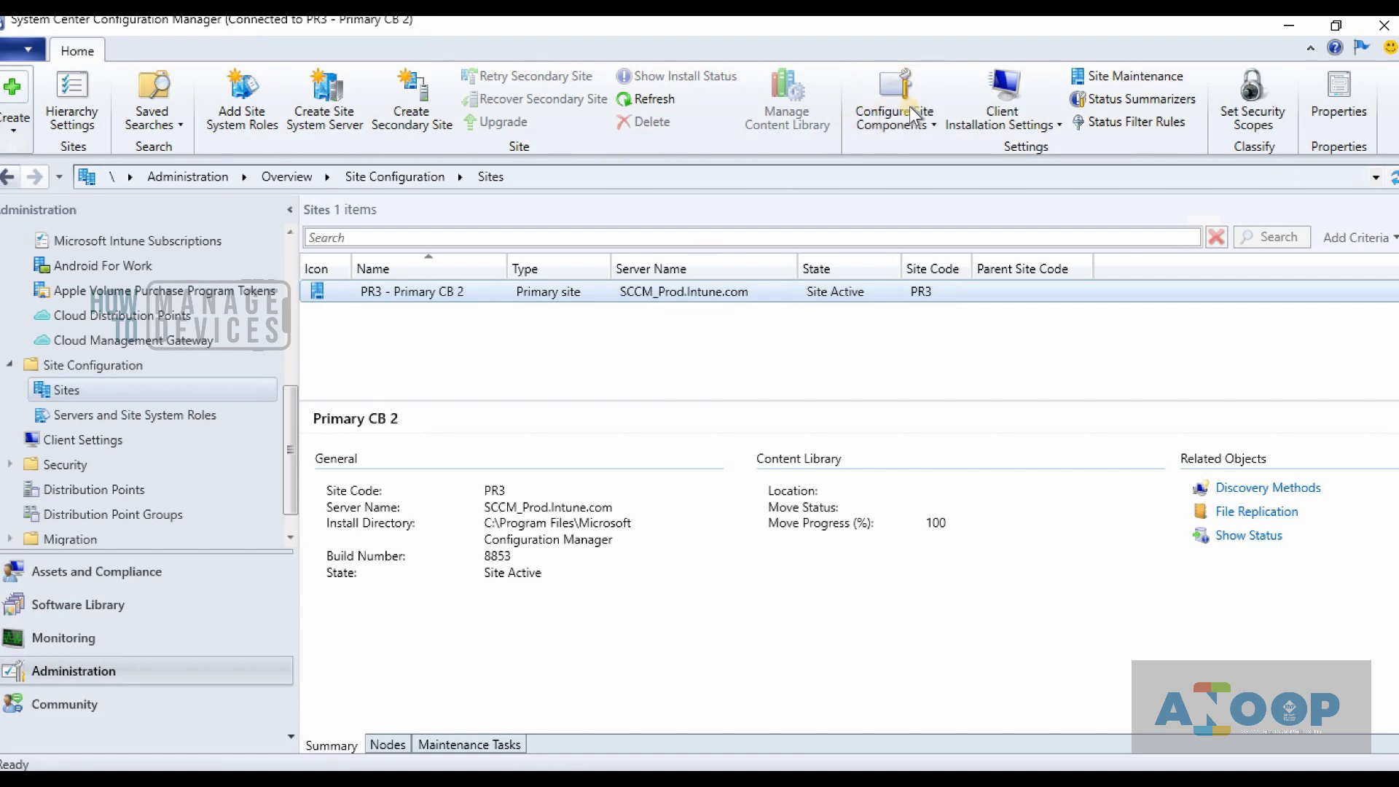
# - Reopen the Software Update Point component properties, check the Maximum Run Time settings and accept the dialog
pyautogui.click(929, 118)
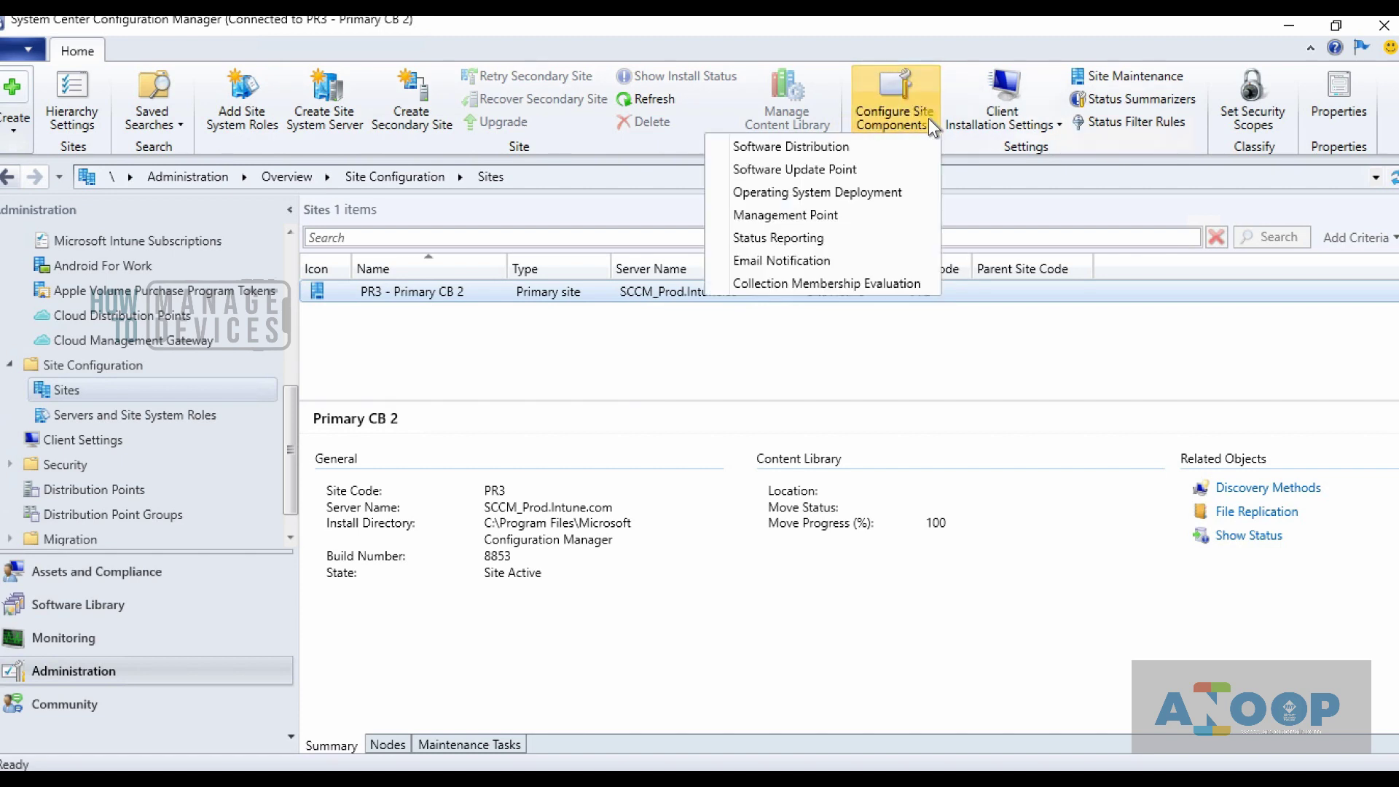
pyautogui.click(889, 169)
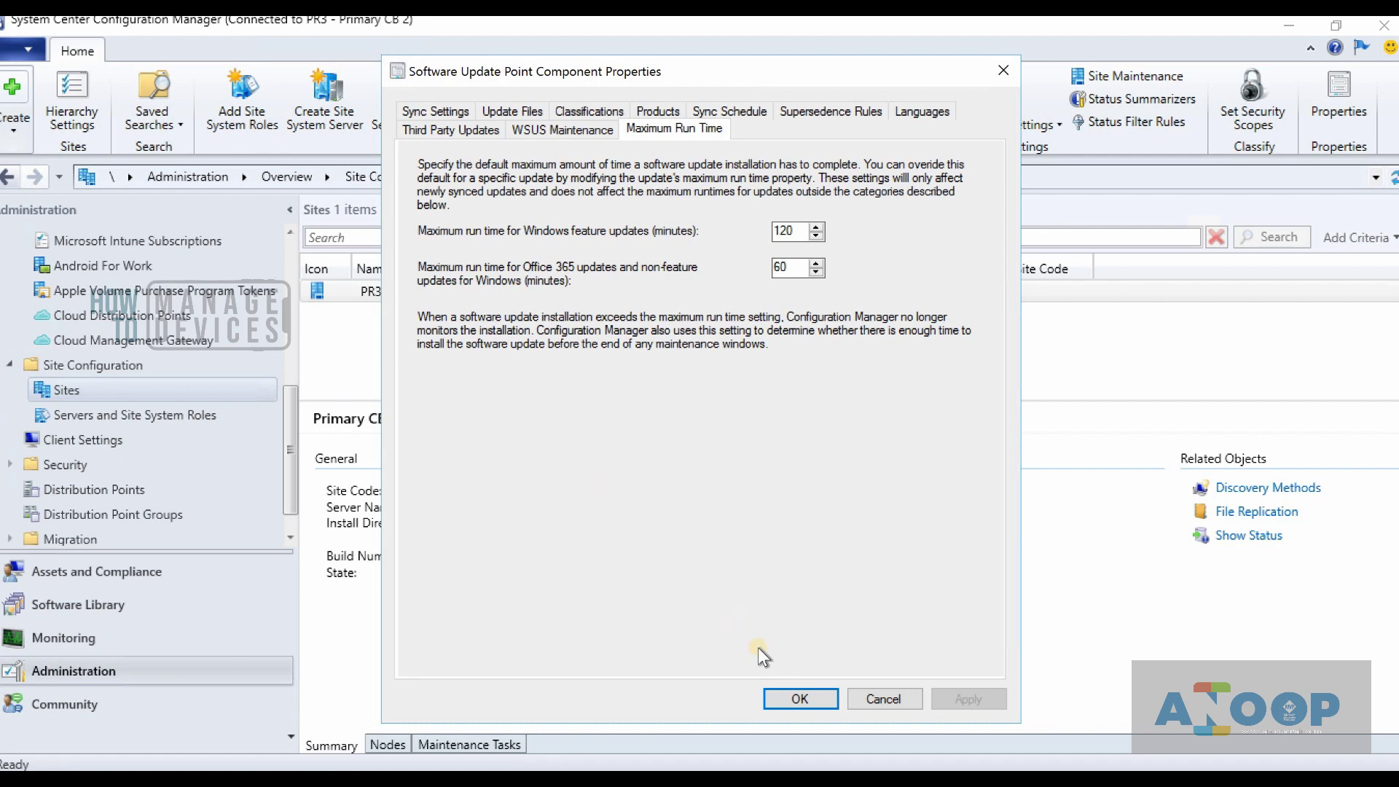
pyautogui.click(780, 695)
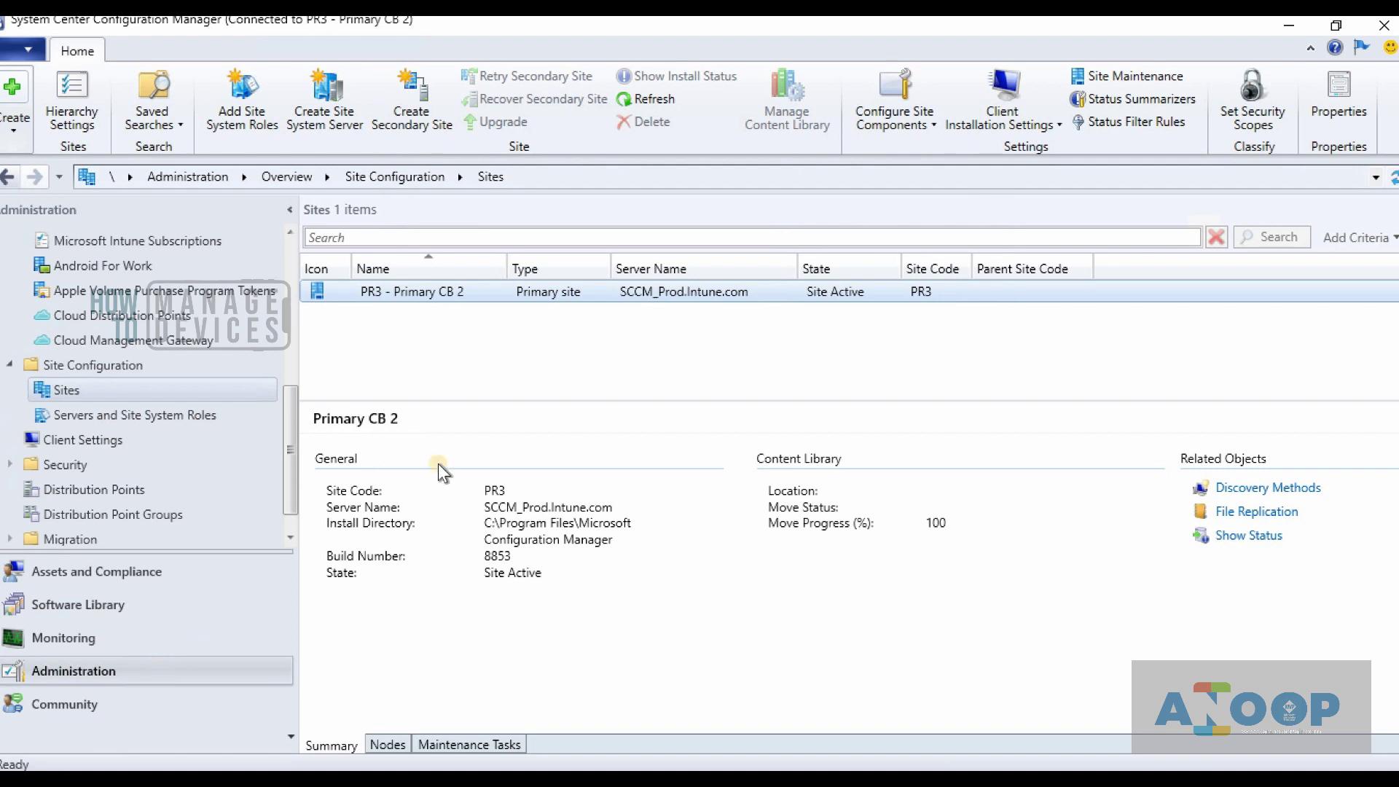
# - Review the Site Maintenance task list, close it without changes and display the primary site's Maintenance Tasks details
pyautogui.click(1148, 77)
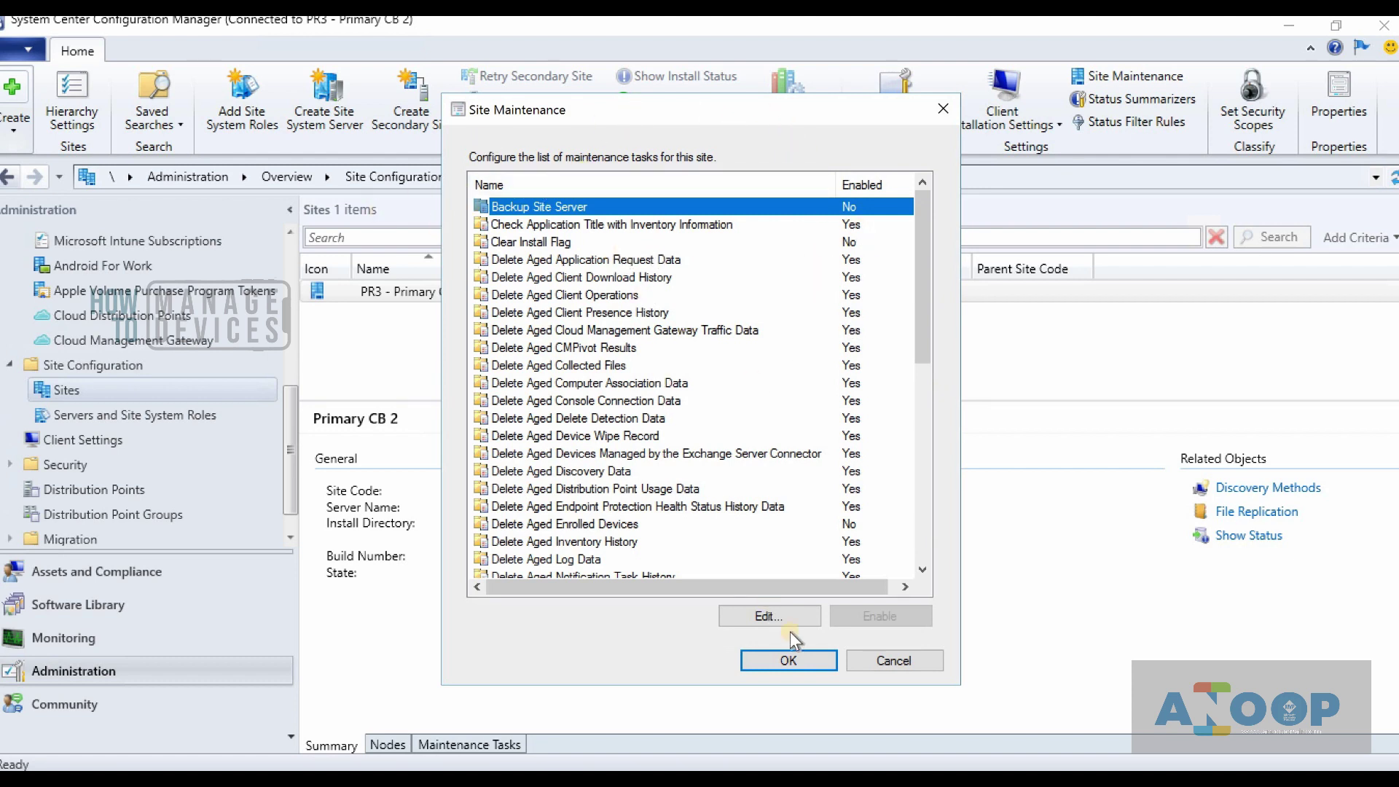
pyautogui.click(873, 661)
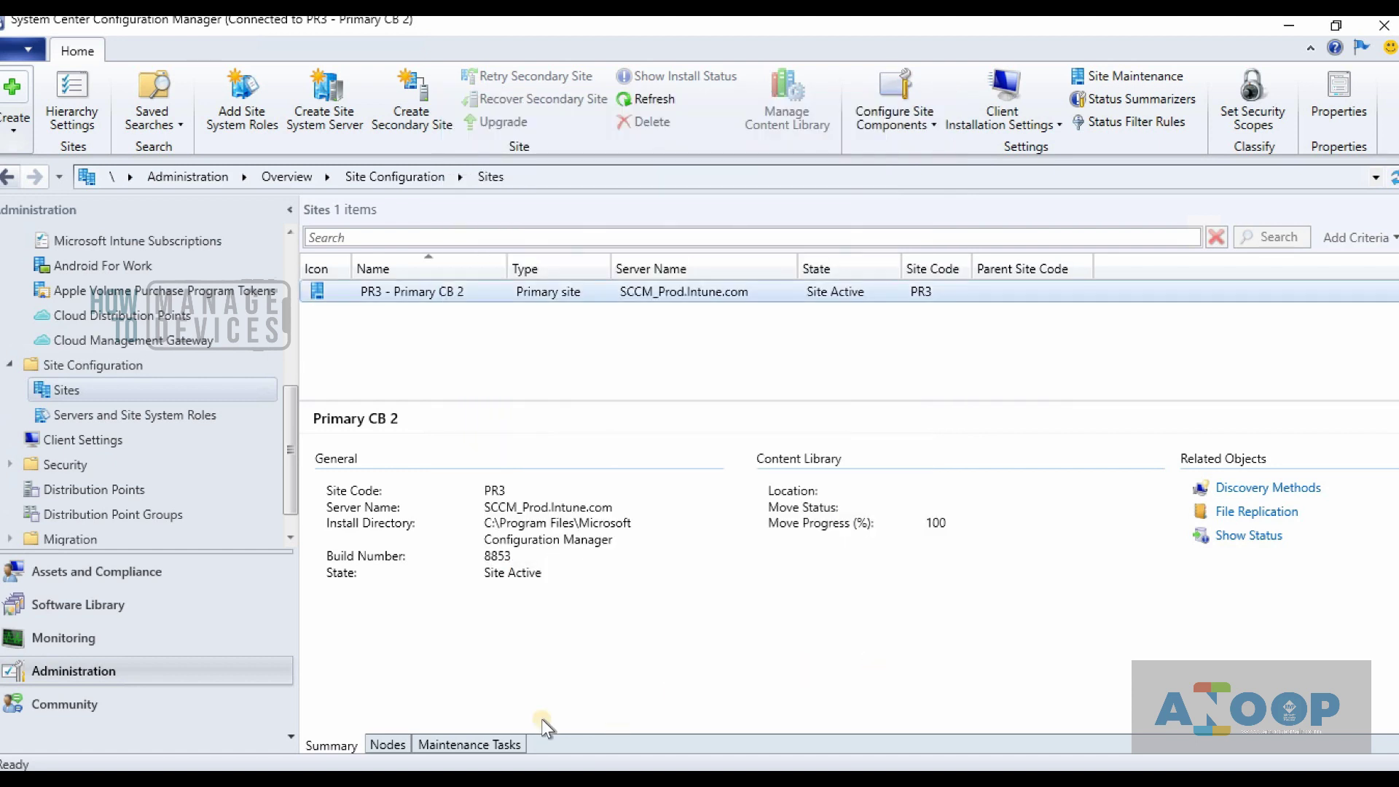
pyautogui.click(449, 741)
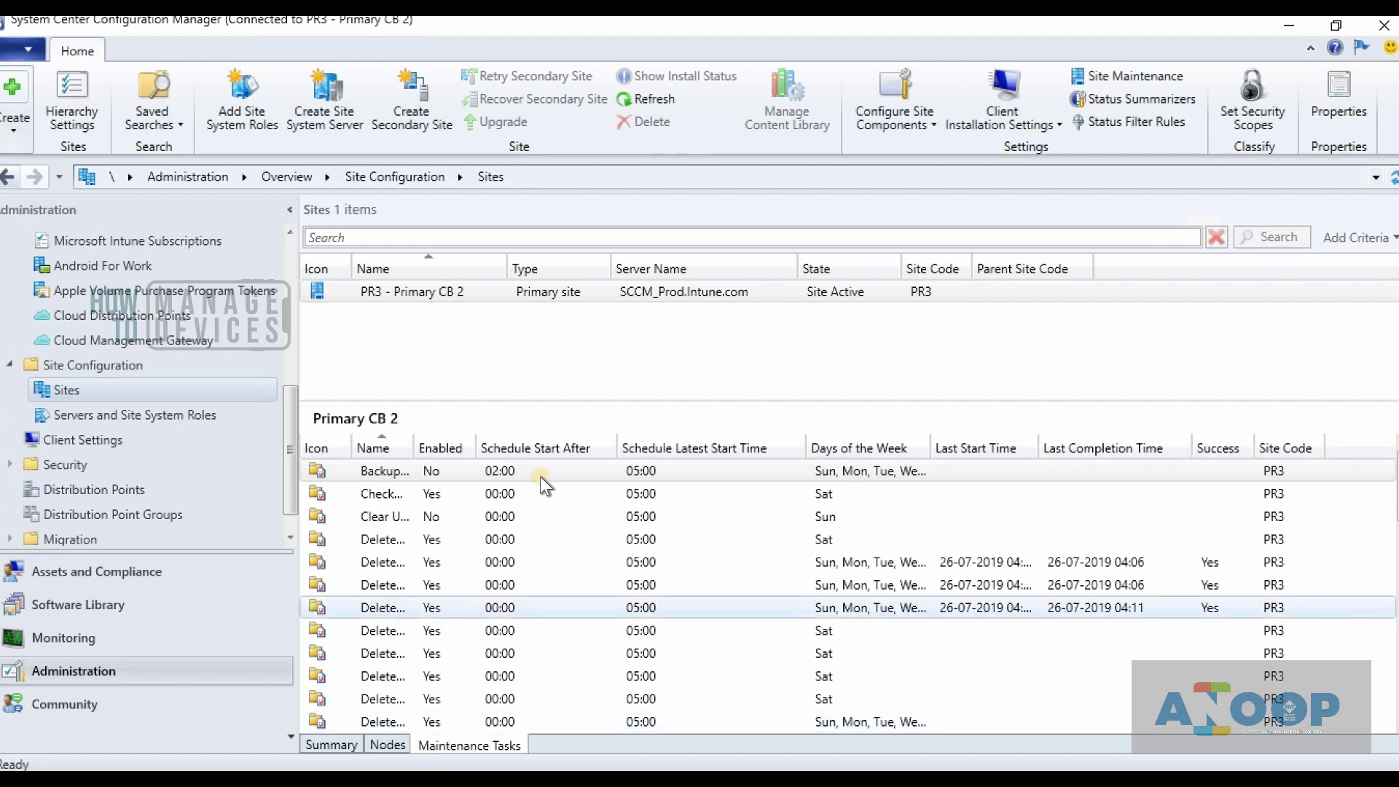
# - Enlarge the maintenance task list, widen its Name column and check the actions available for Check Application Title with Inventory Information
pyautogui.moveTo(532, 403); pyautogui.dragTo(532, 315)
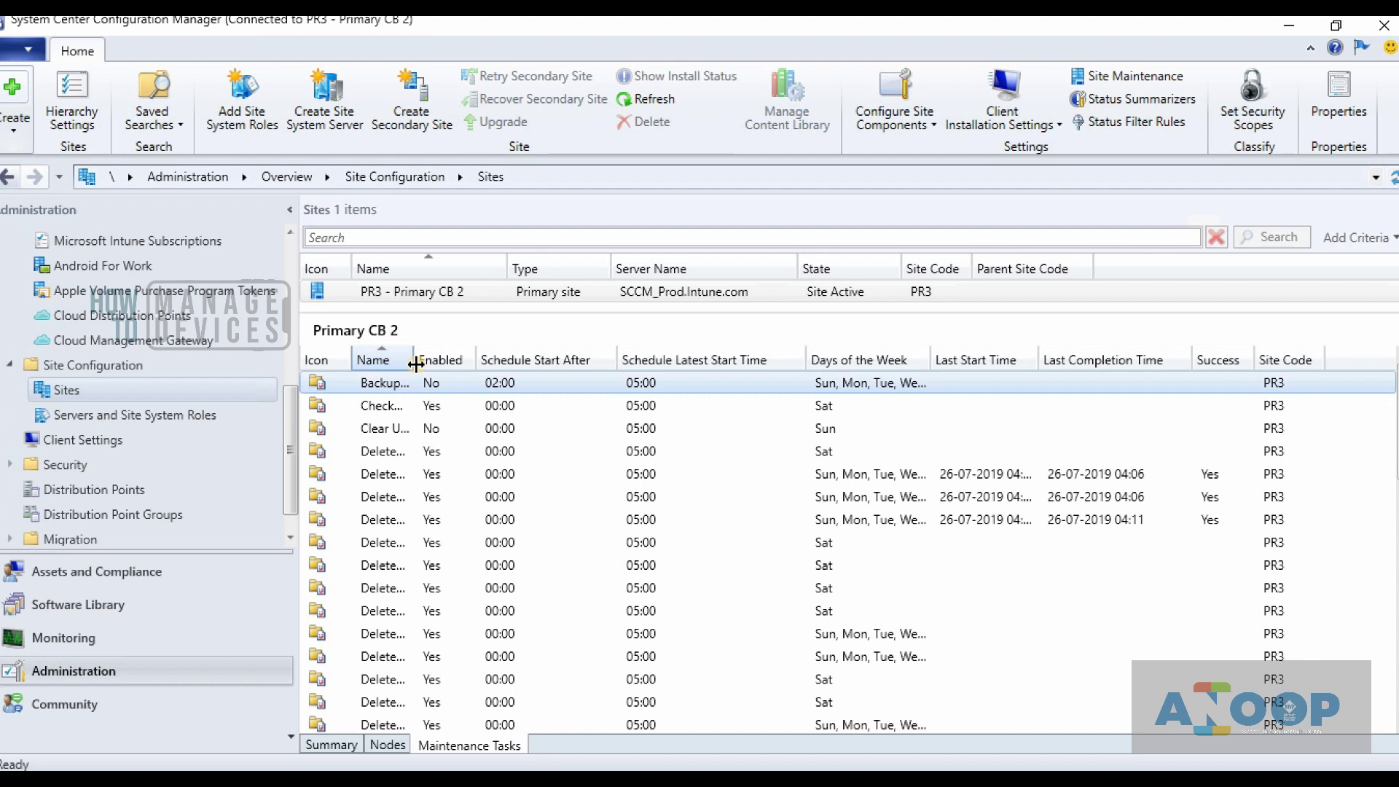
pyautogui.moveTo(415, 365); pyautogui.dragTo(518, 364)
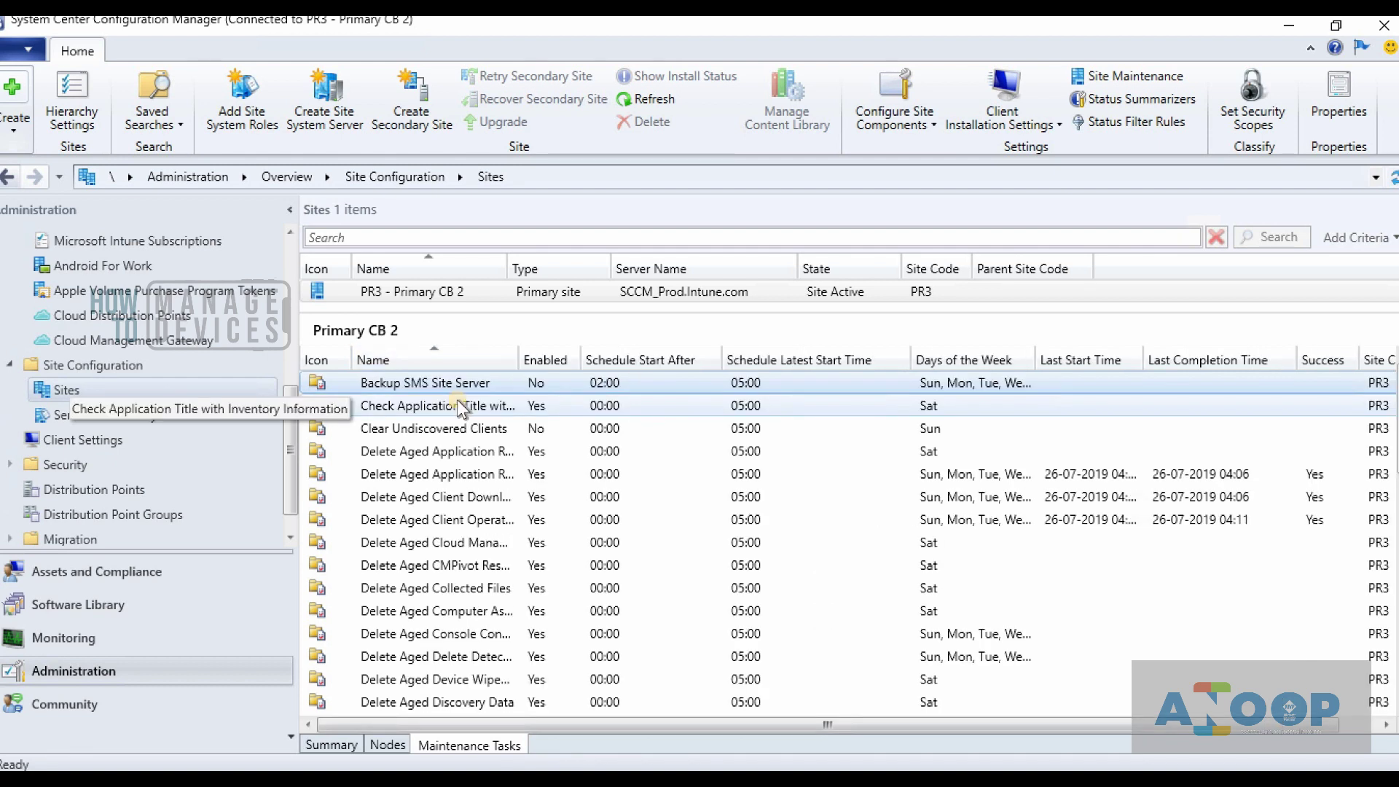
pyautogui.rightClick(458, 401)
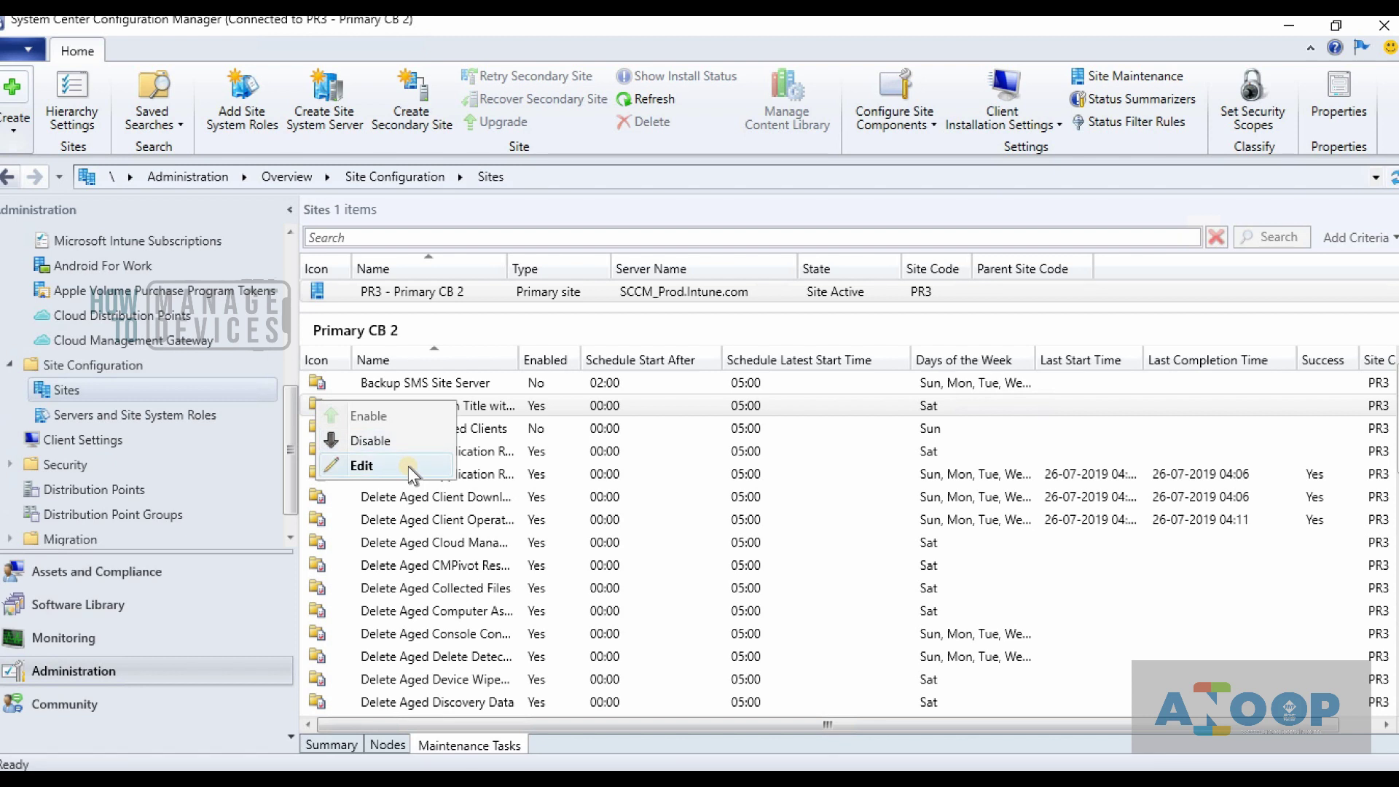
pyautogui.click(571, 436)
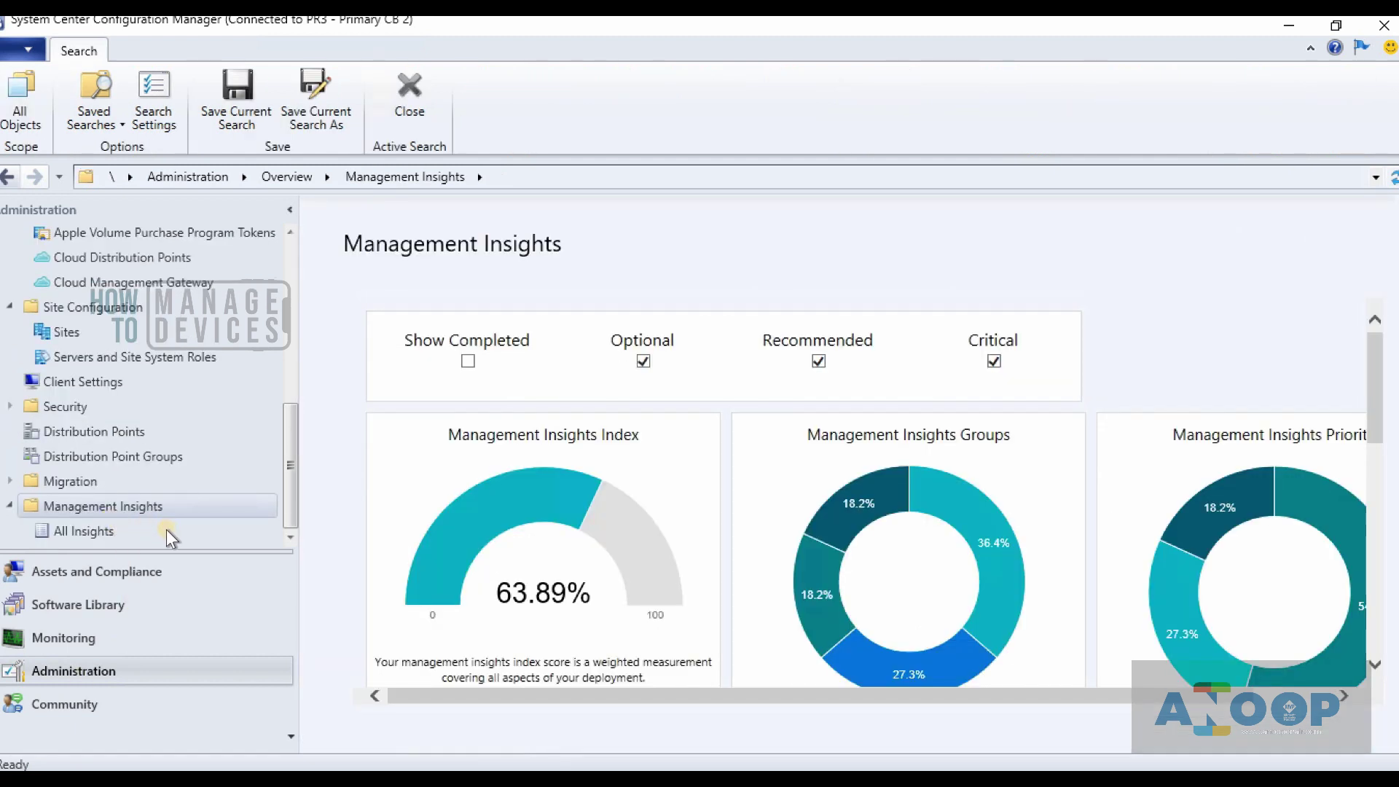
# - Open All Insights under Management Insights
pyautogui.click(71, 532)
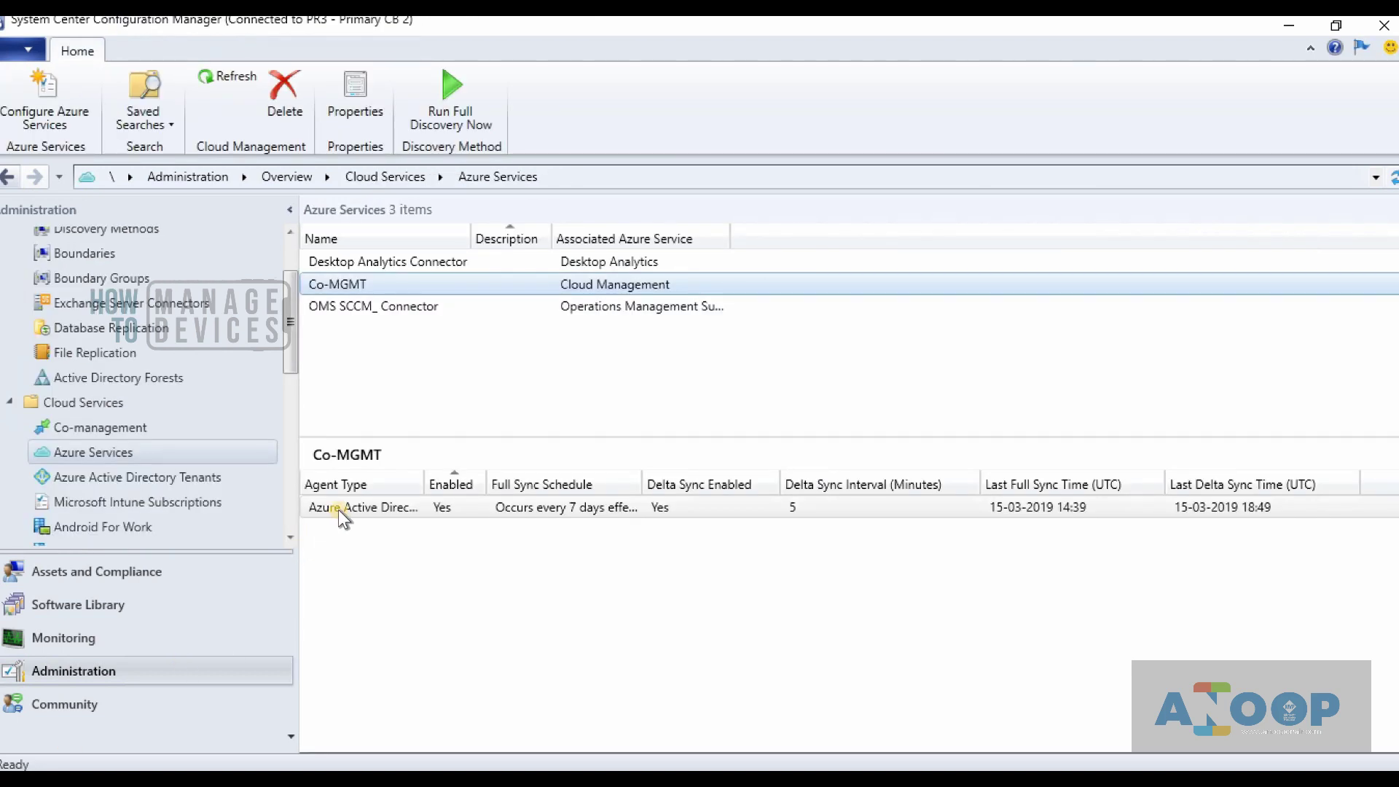
# - Open the Co-MGMT service's properties and enable Azure Active Directory Group Discovery and Azure Active Directory Group Sync
pyautogui.rightClick(338, 509)
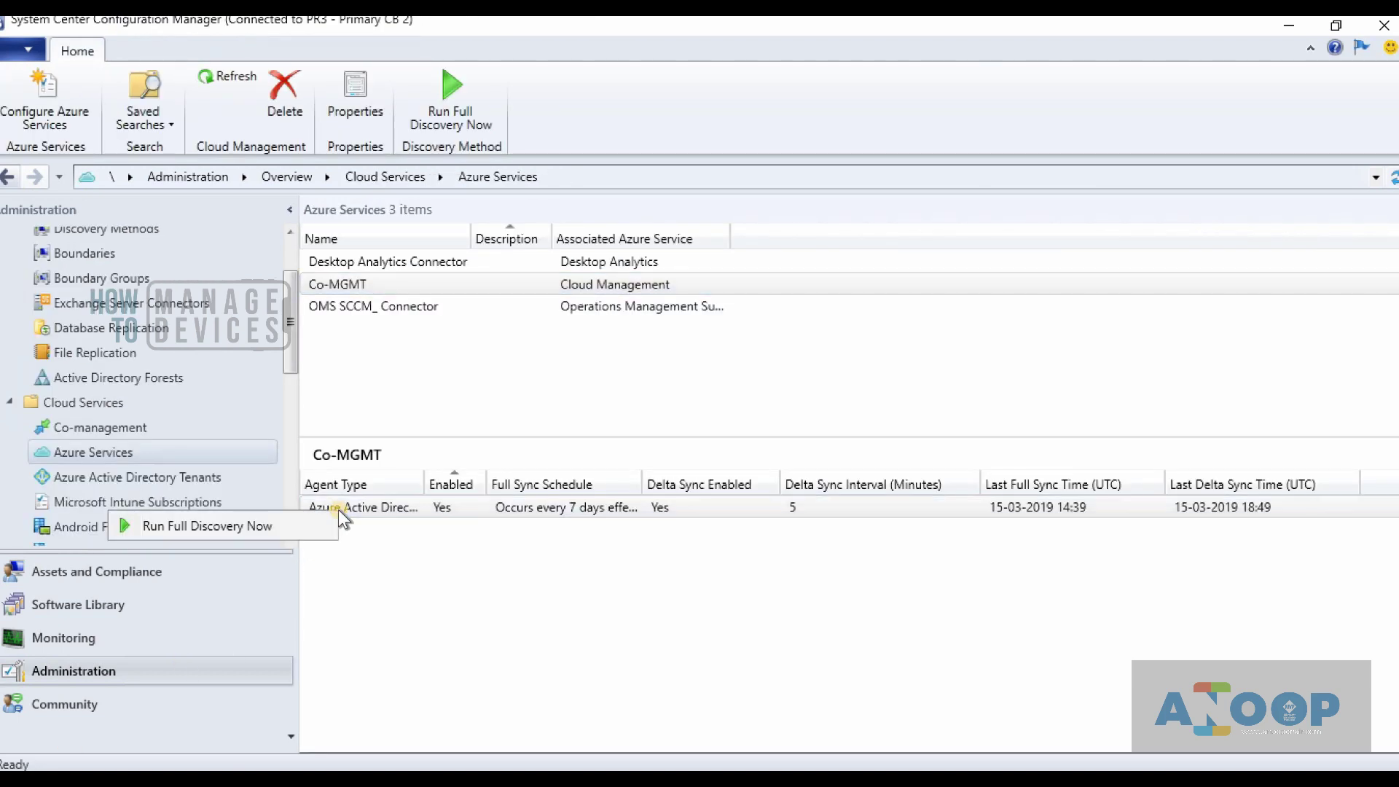
pyautogui.click(417, 504)
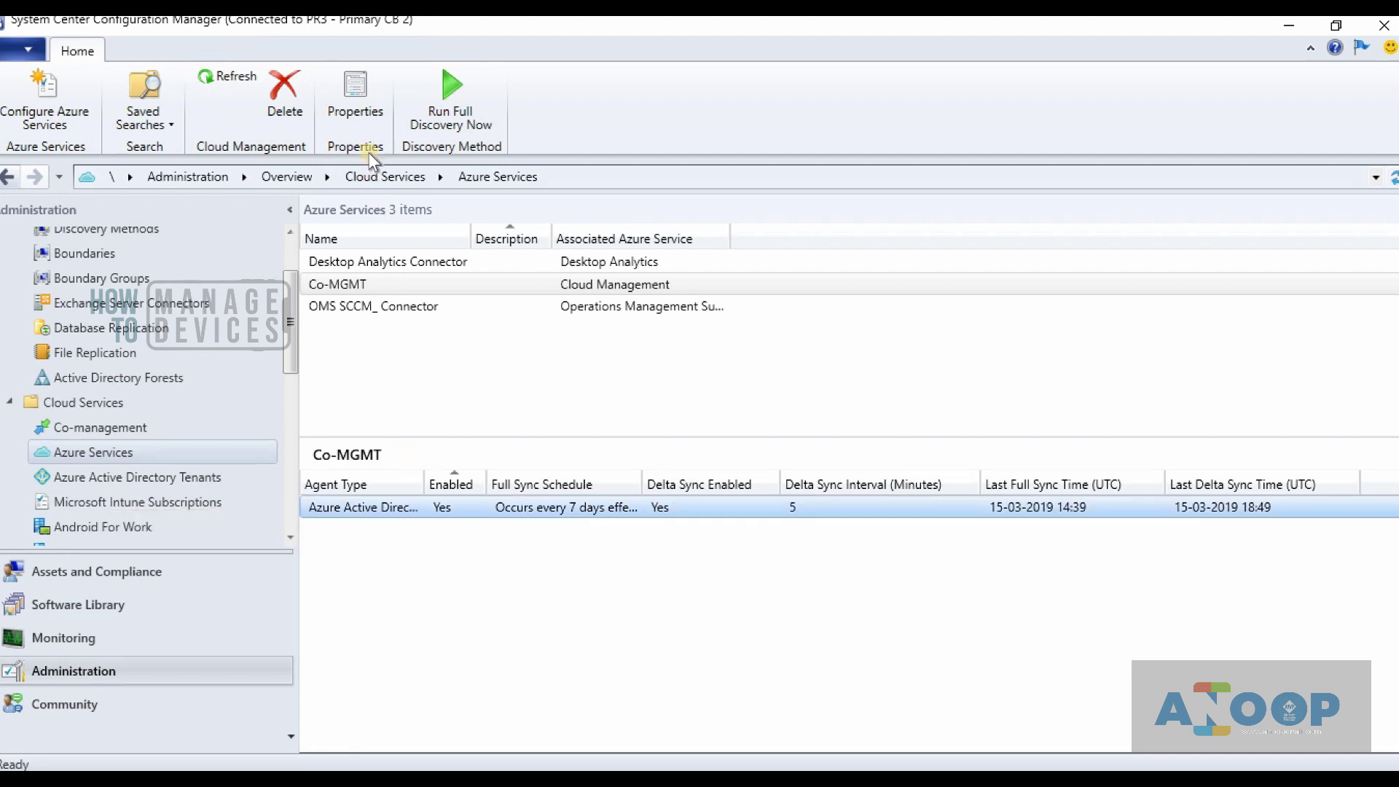
pyautogui.click(360, 109)
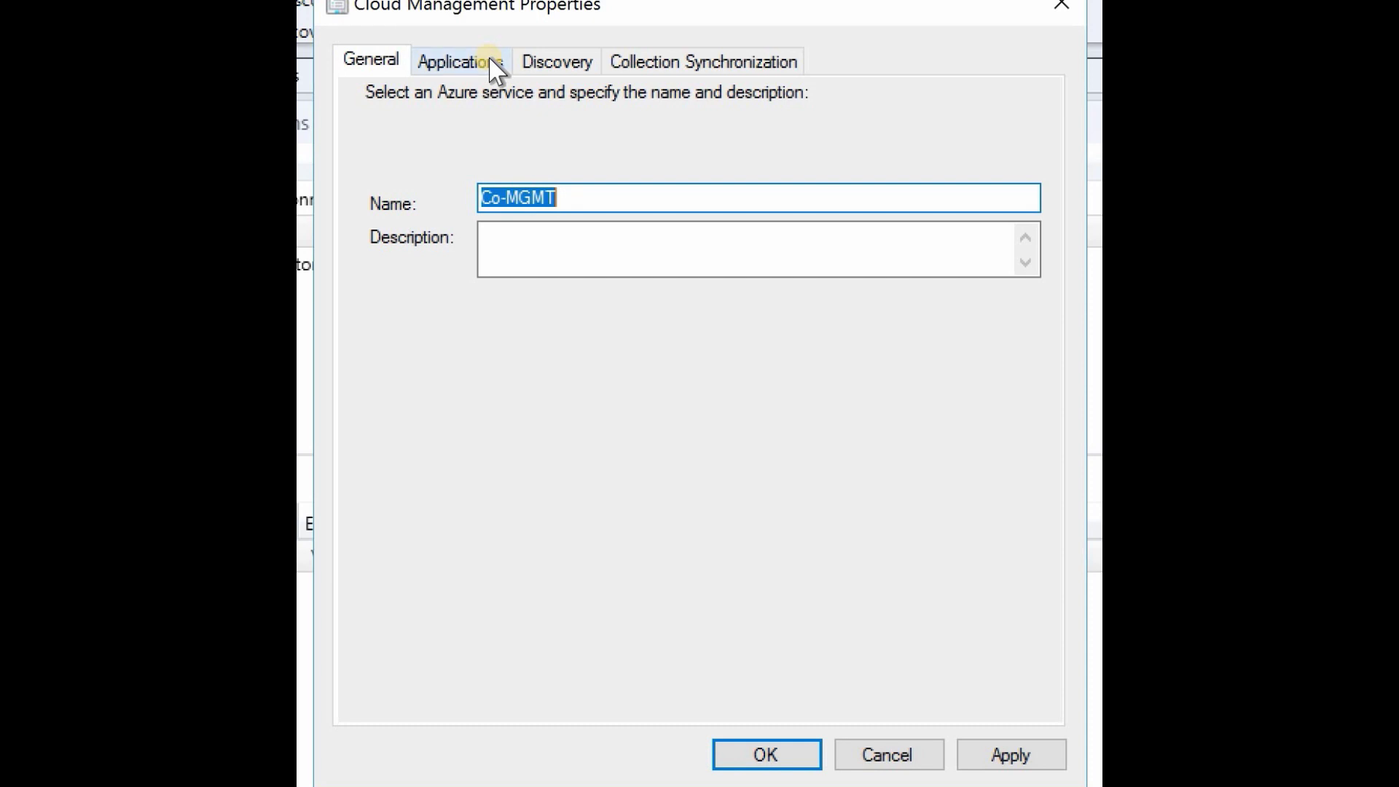
pyautogui.click(490, 60)
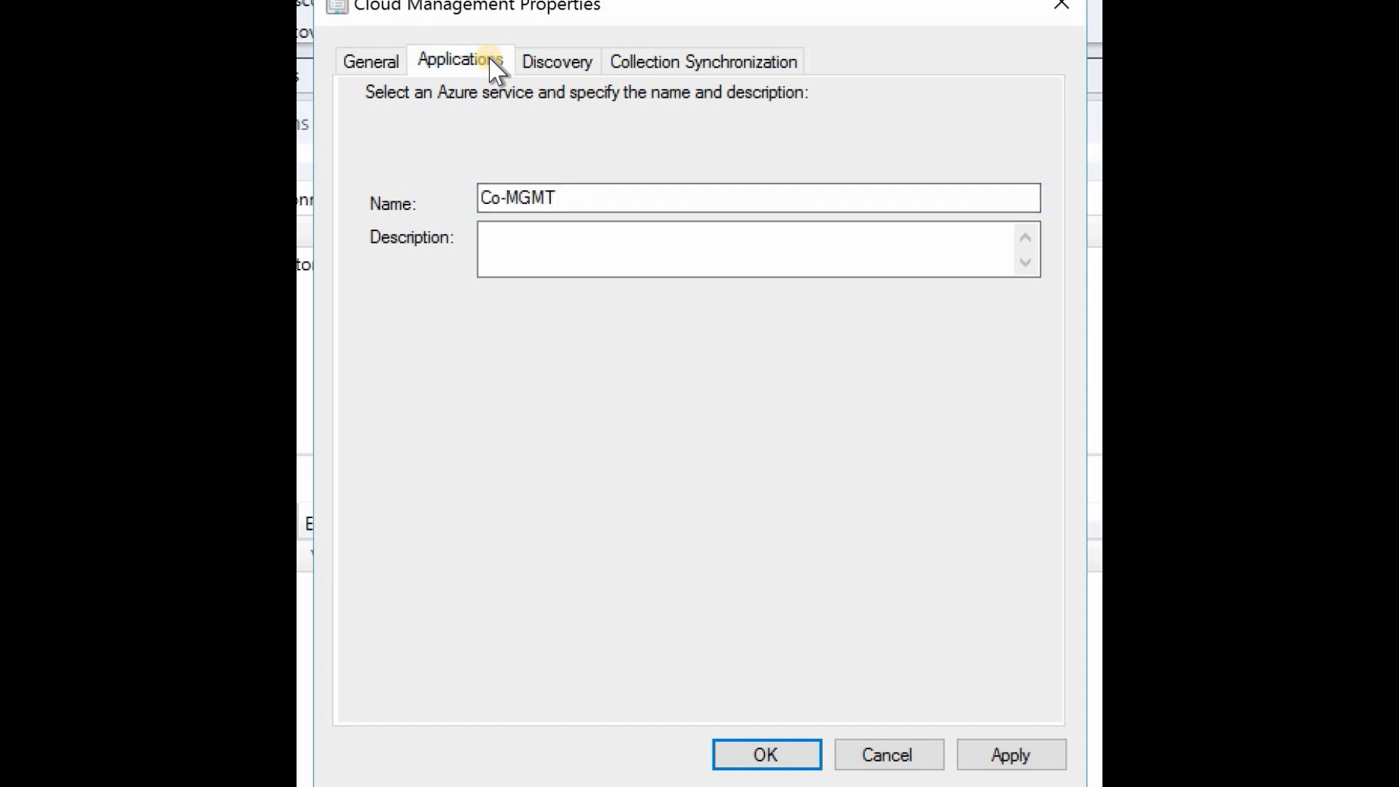
pyautogui.click(545, 76)
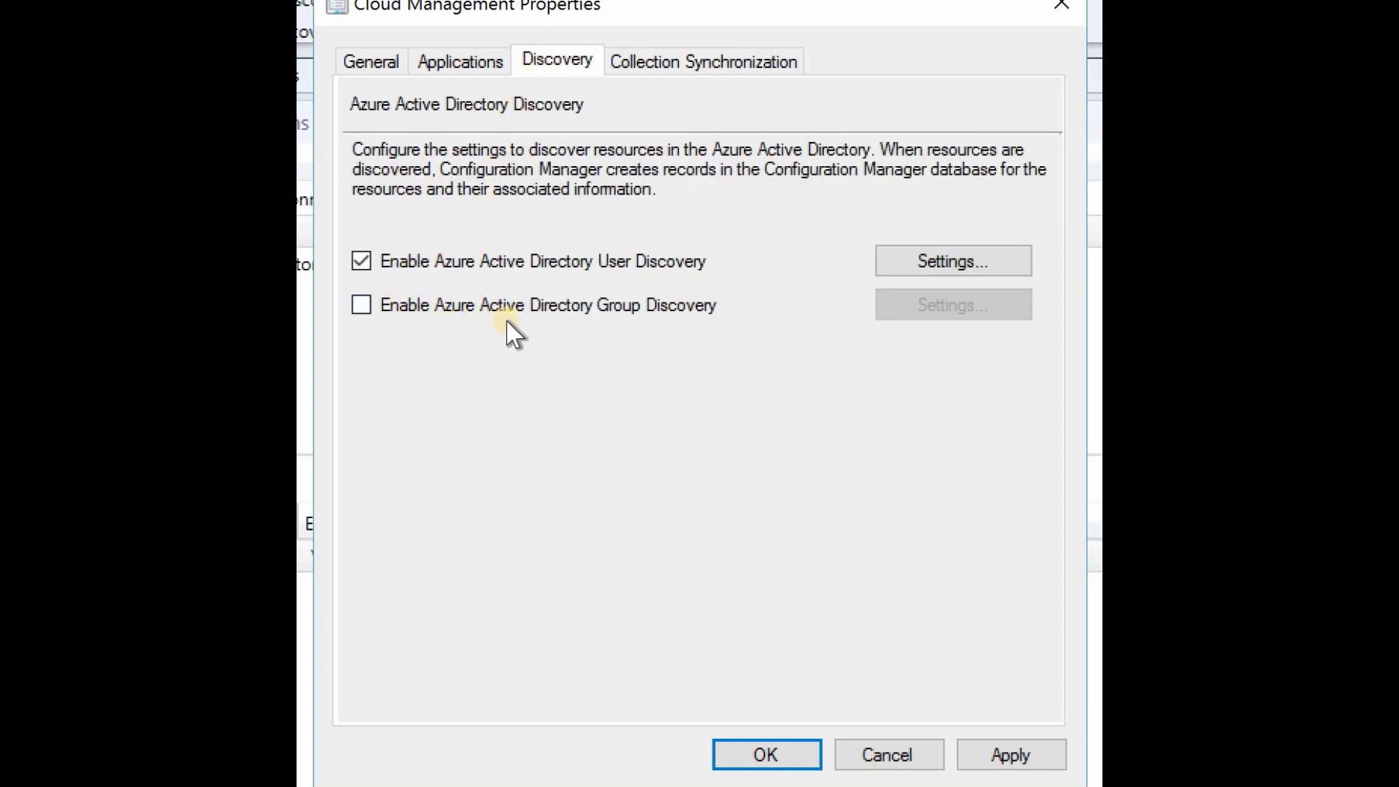
pyautogui.click(361, 304)
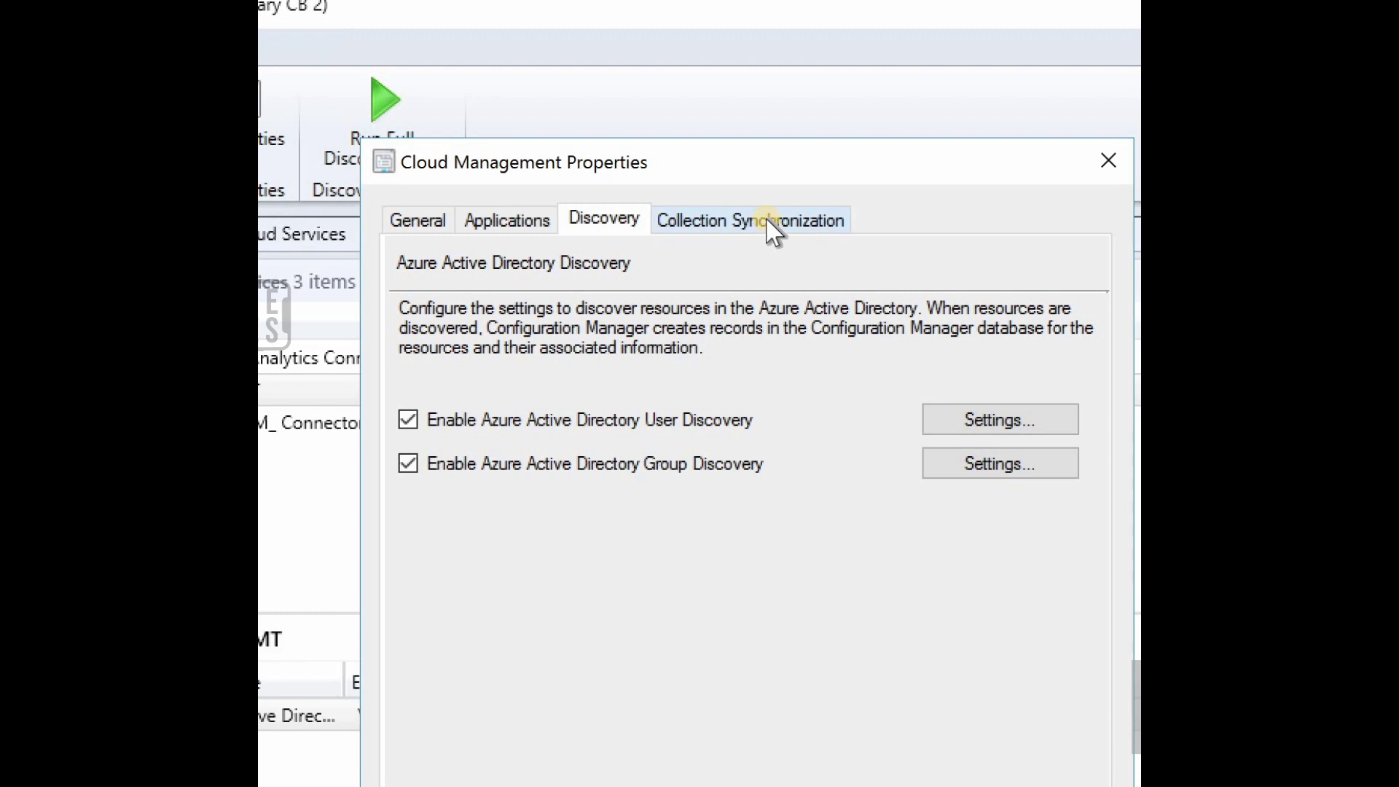
pyautogui.click(771, 230)
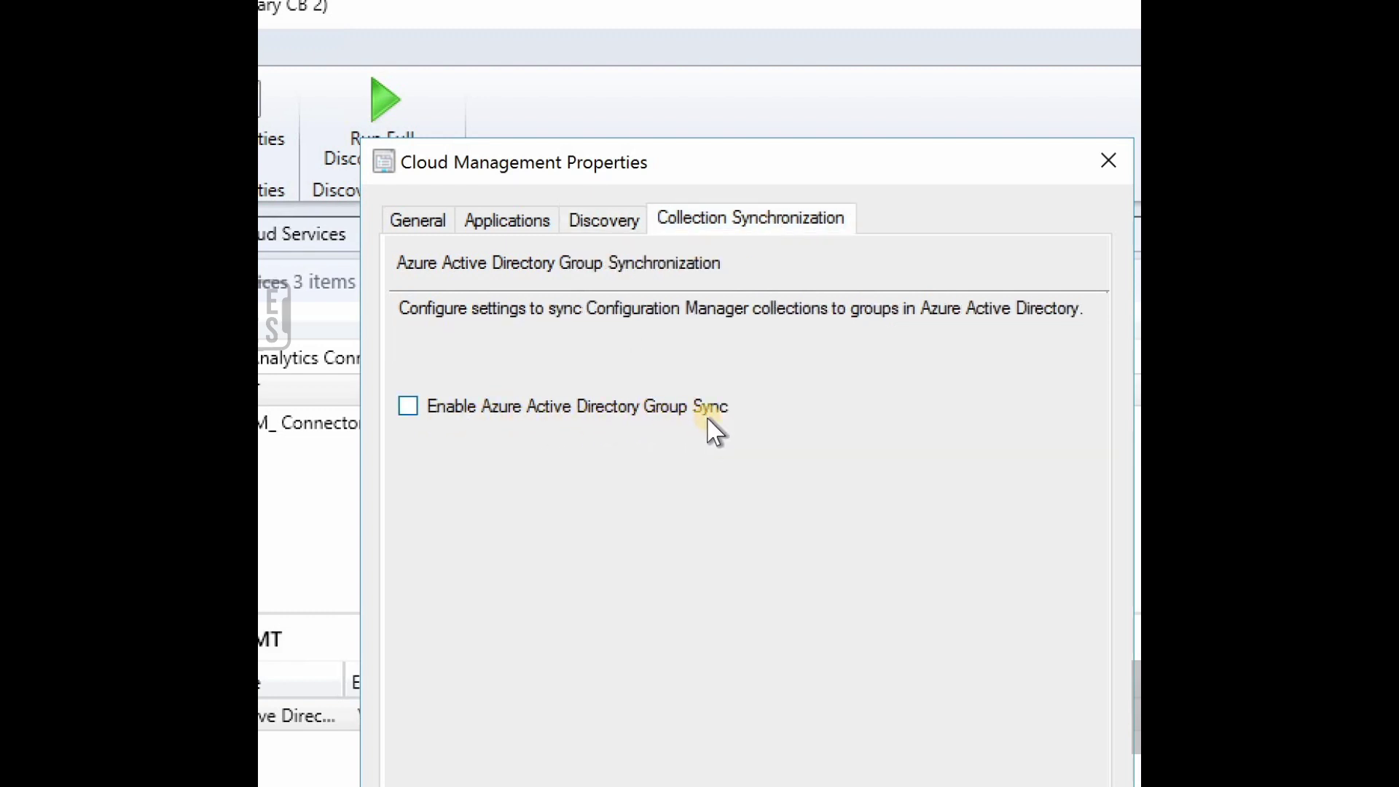
pyautogui.click(408, 406)
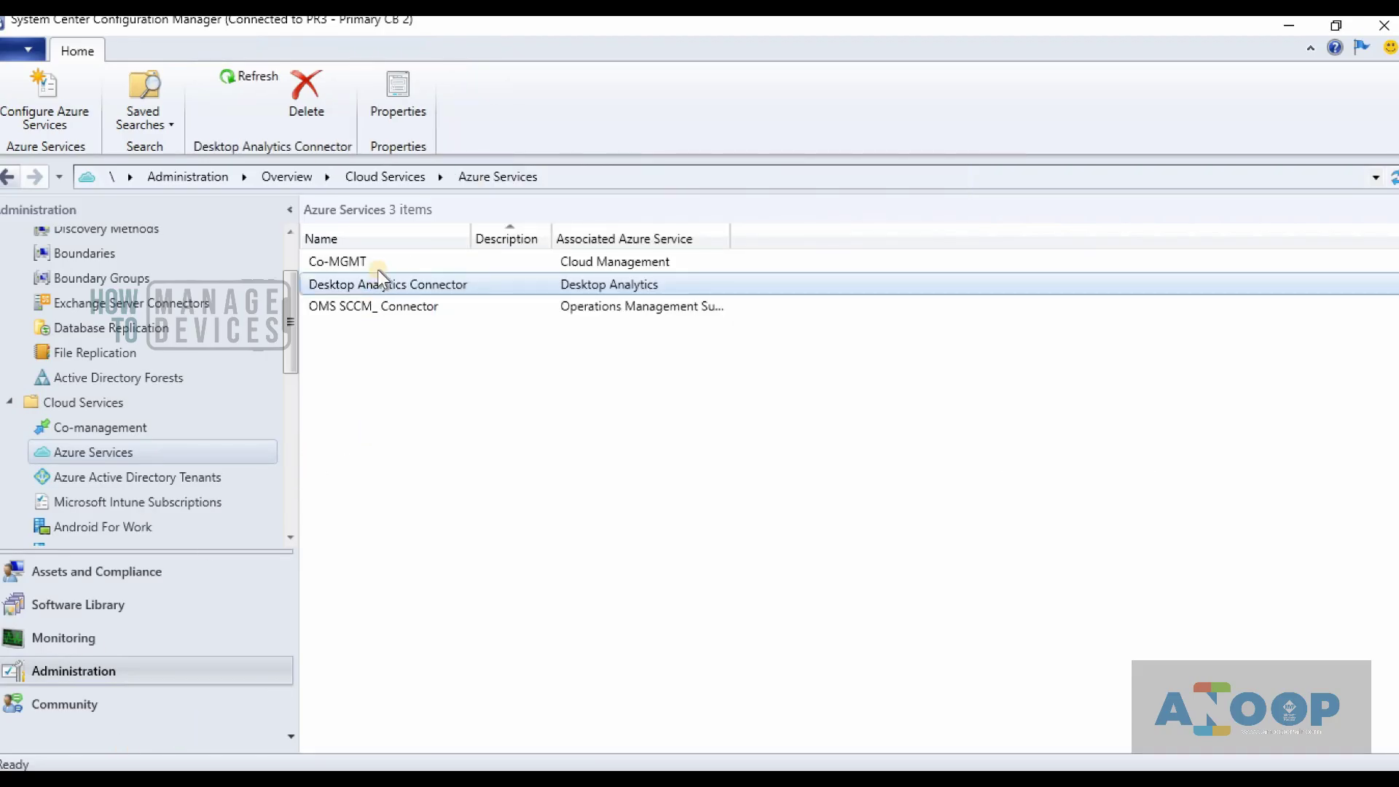
# - Review the Desktop Analytics Connector's application, diagnostic data, connection and available functionality settings, then close its properties without changes
pyautogui.rightClick(390, 282)
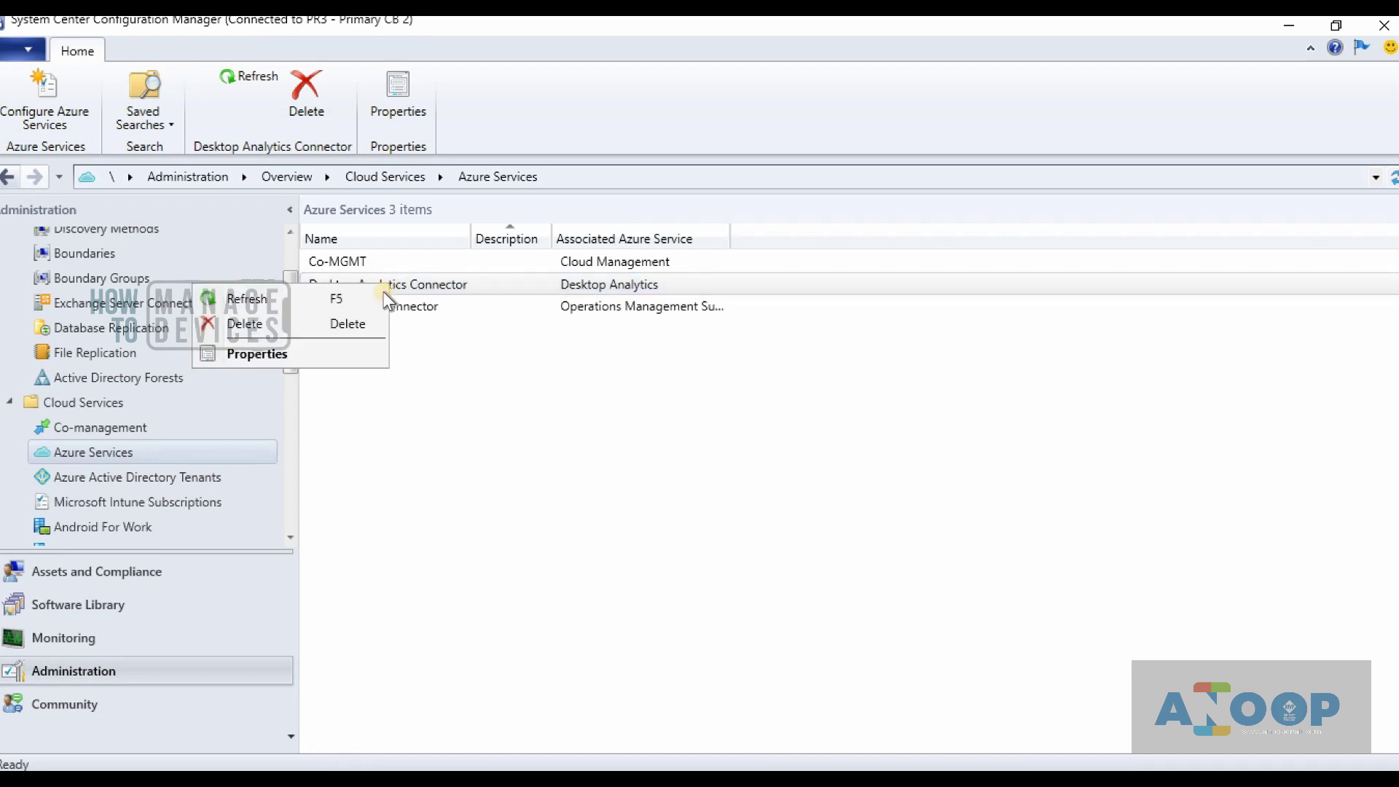
pyautogui.click(349, 362)
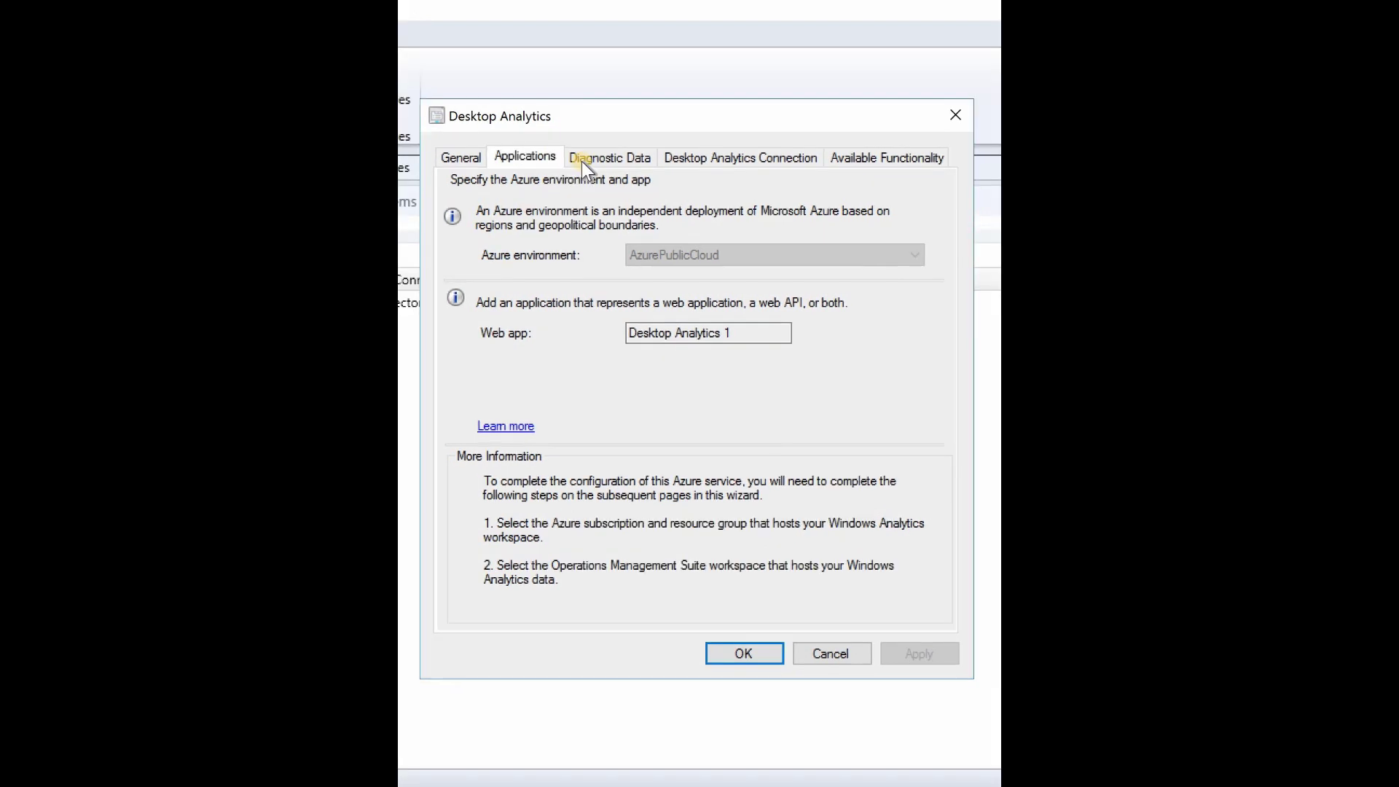
pyautogui.click(583, 160)
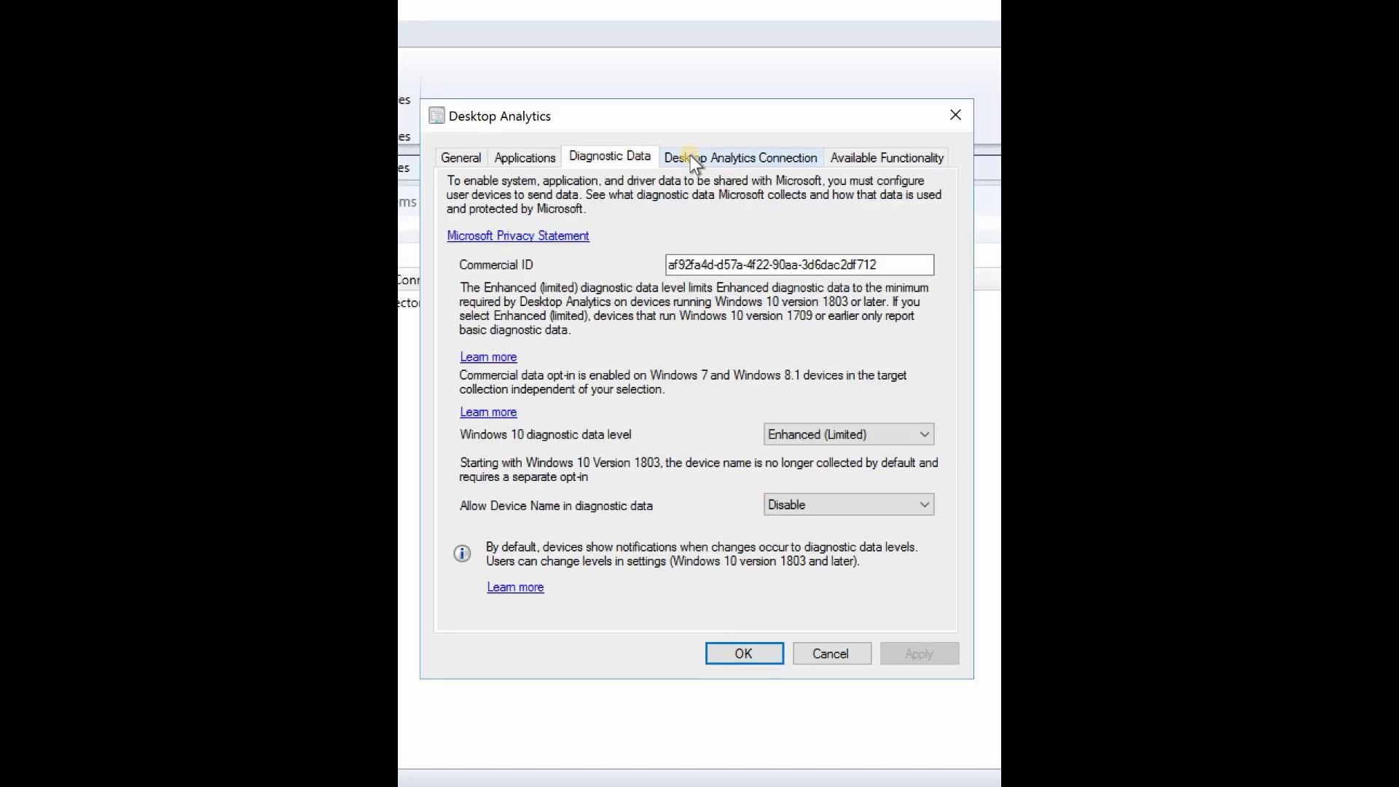
pyautogui.click(689, 156)
pyautogui.click(620, 162)
pyautogui.click(757, 163)
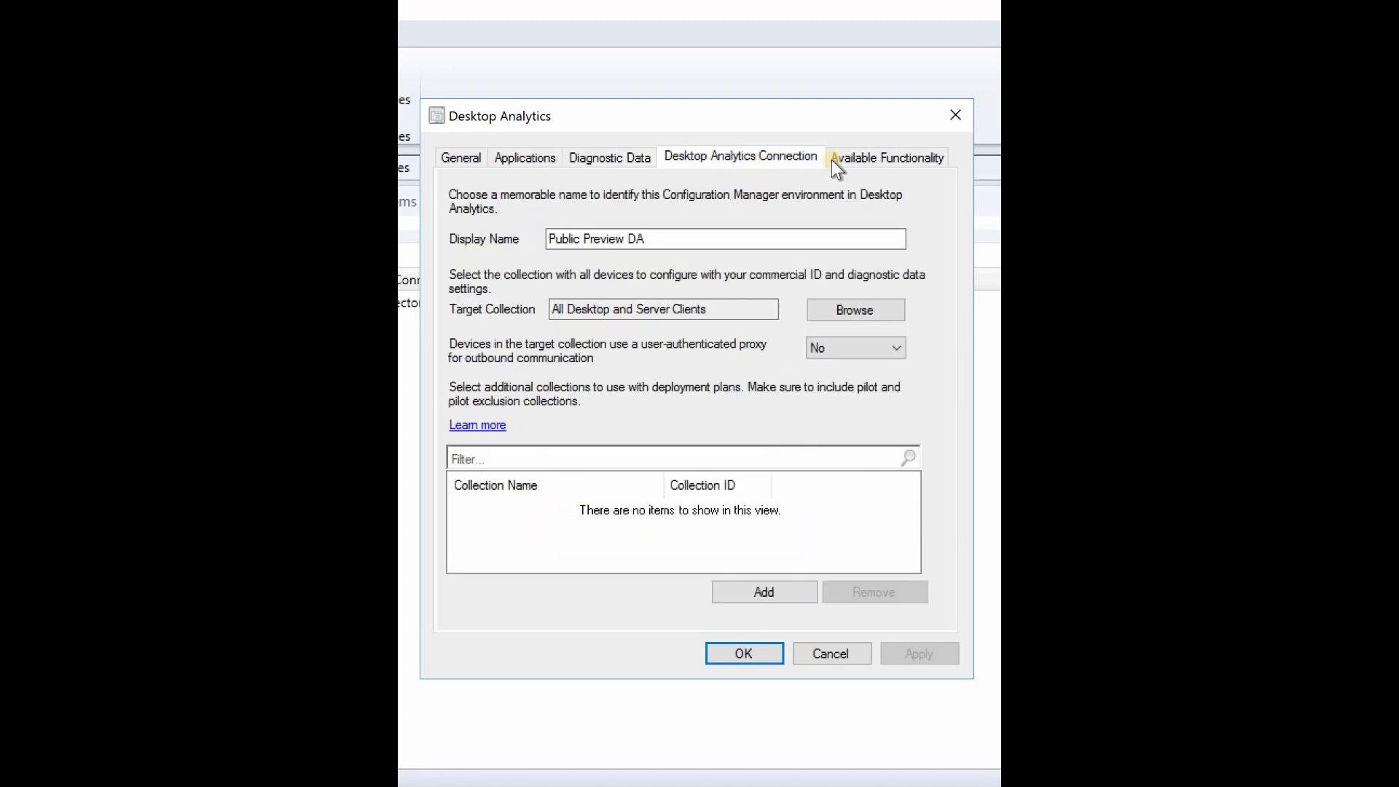
pyautogui.click(871, 156)
pyautogui.click(819, 653)
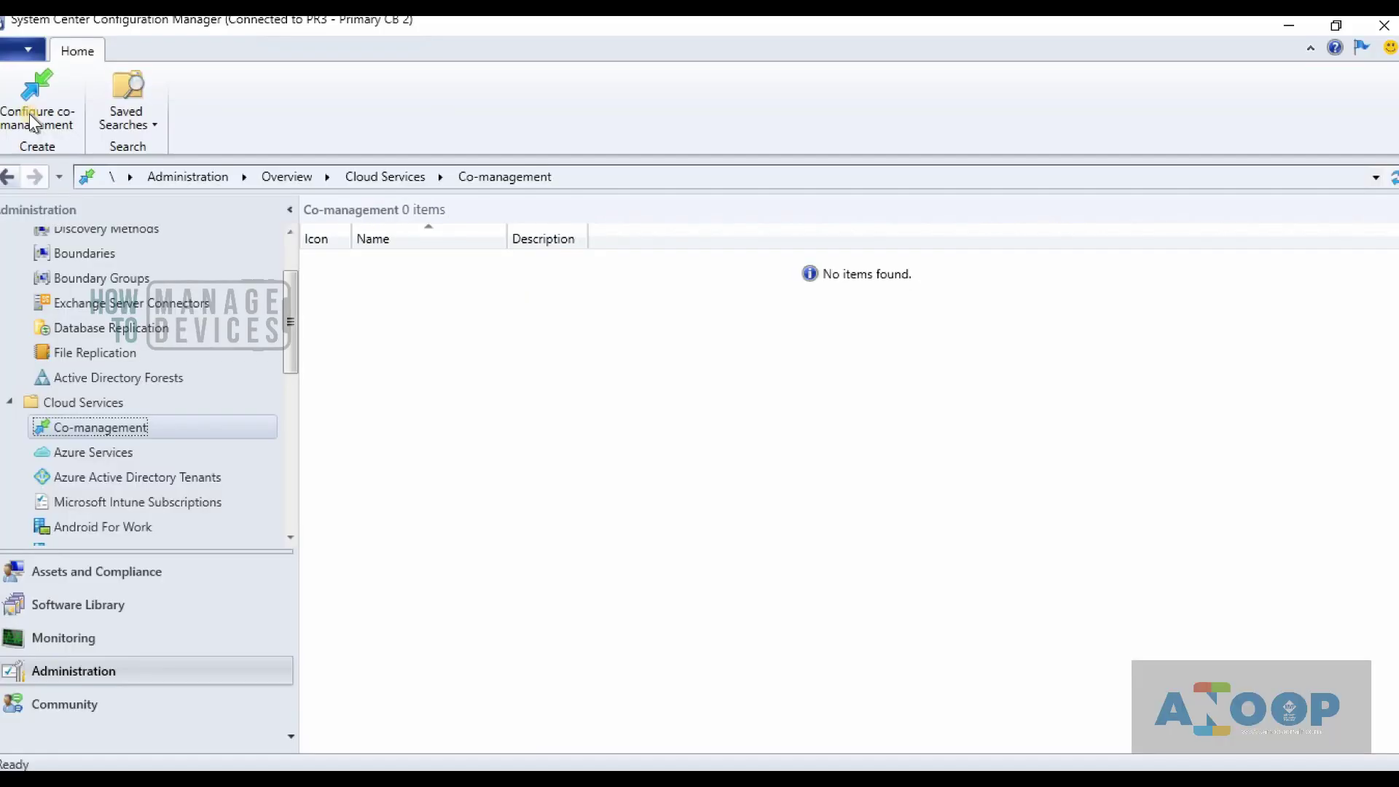
# - Check the Tenant onboarding page of the Co-management Configuration Wizard and exit without saving
pyautogui.click(33, 112)
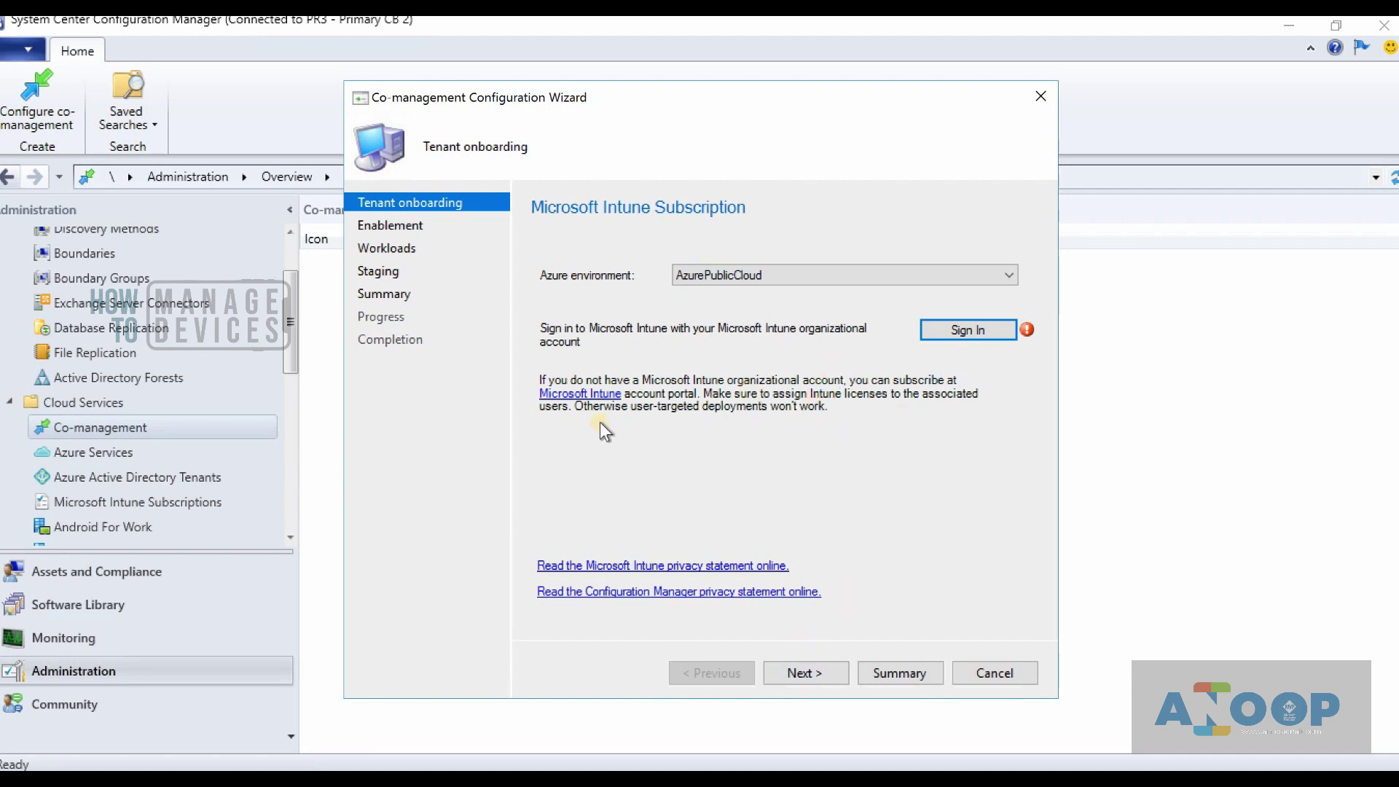
pyautogui.click(989, 668)
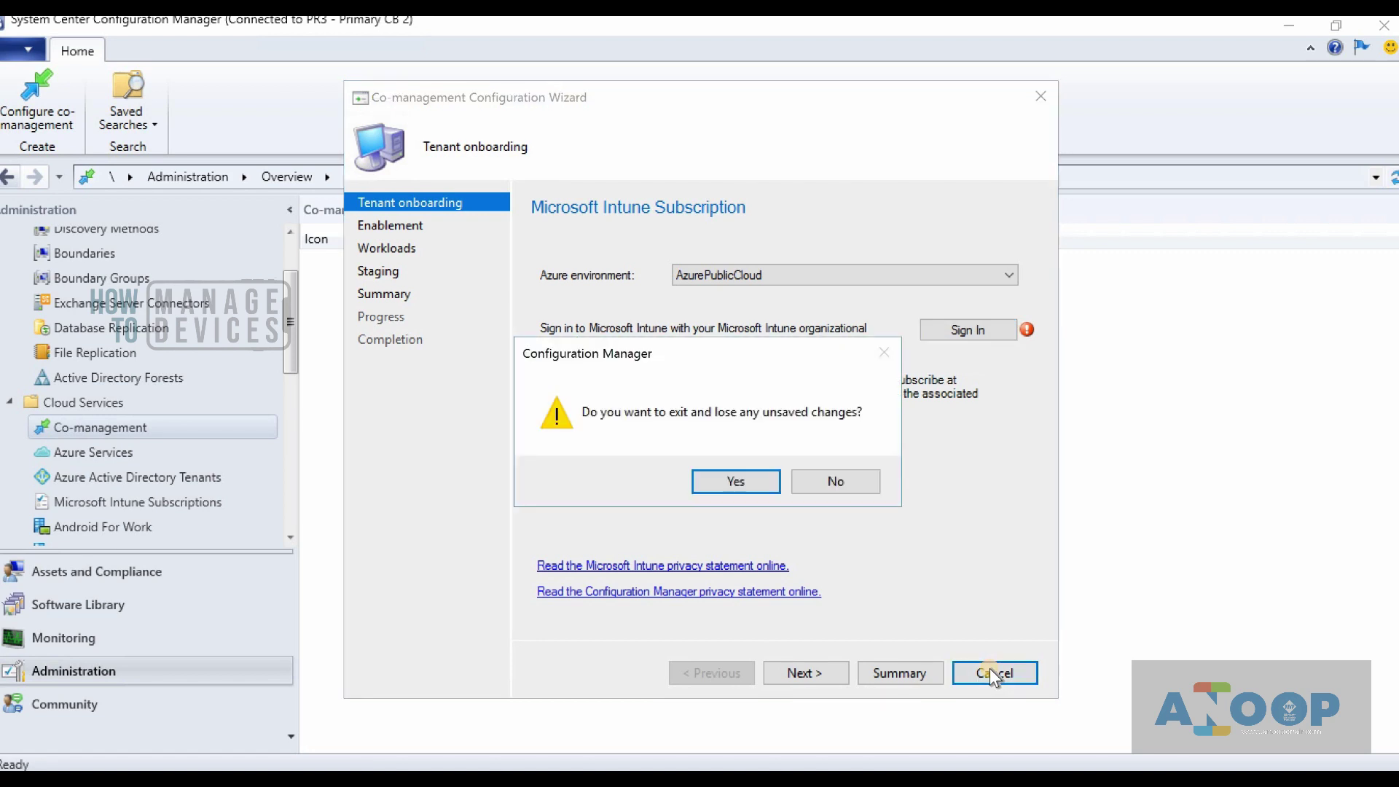
pyautogui.click(720, 477)
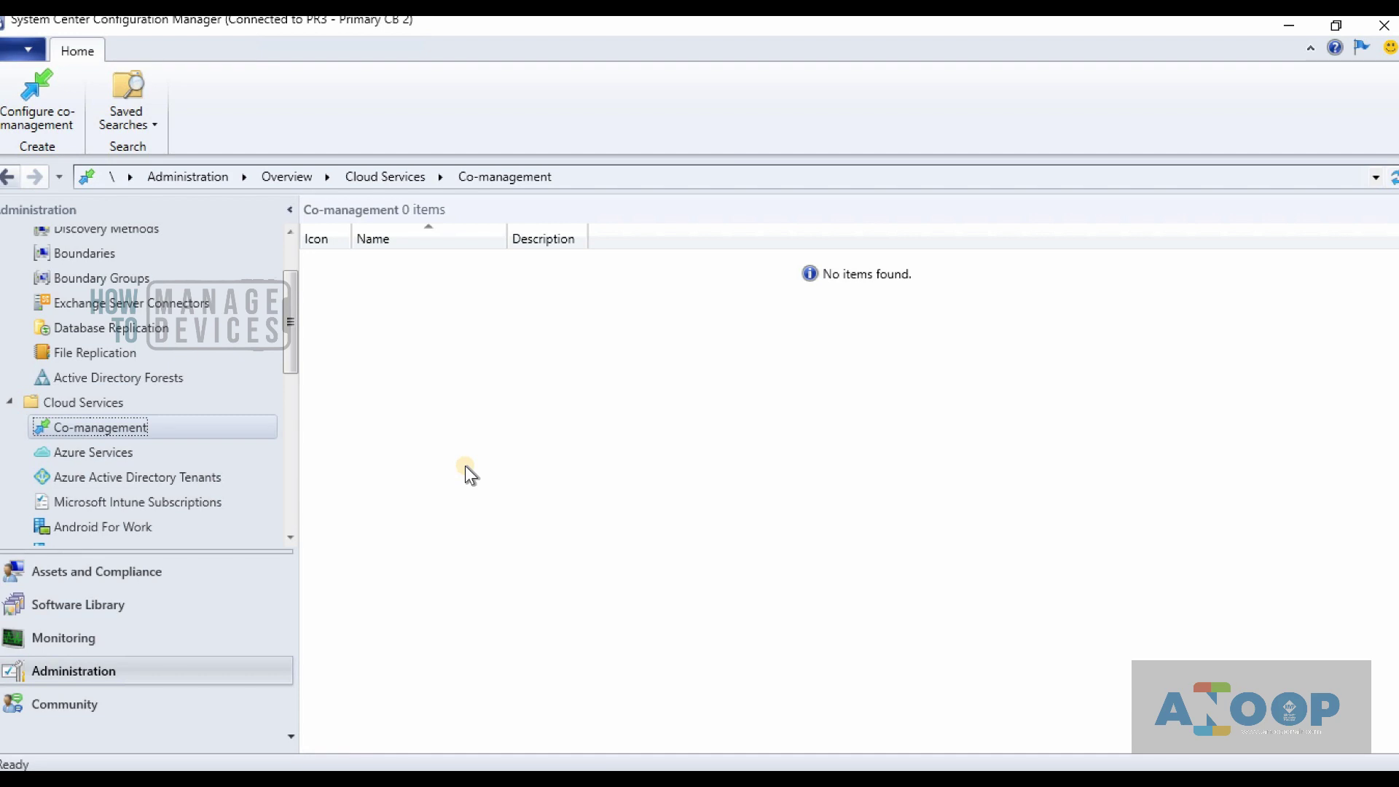
# - Open Third-Party Software Update Catalogs under Software Updates in the Software Library
pyautogui.moveTo(286, 355); pyautogui.dragTo(290, 517)
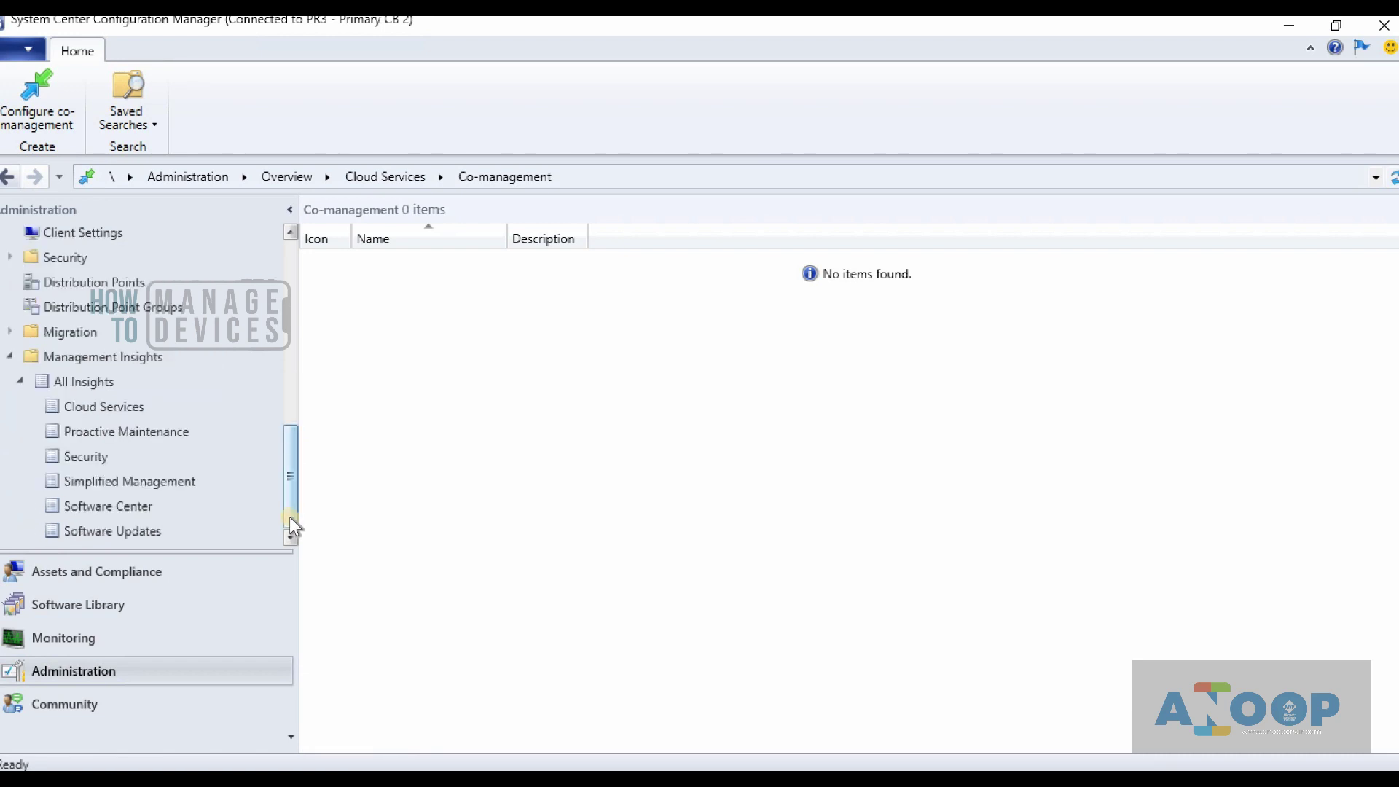
pyautogui.click(98, 607)
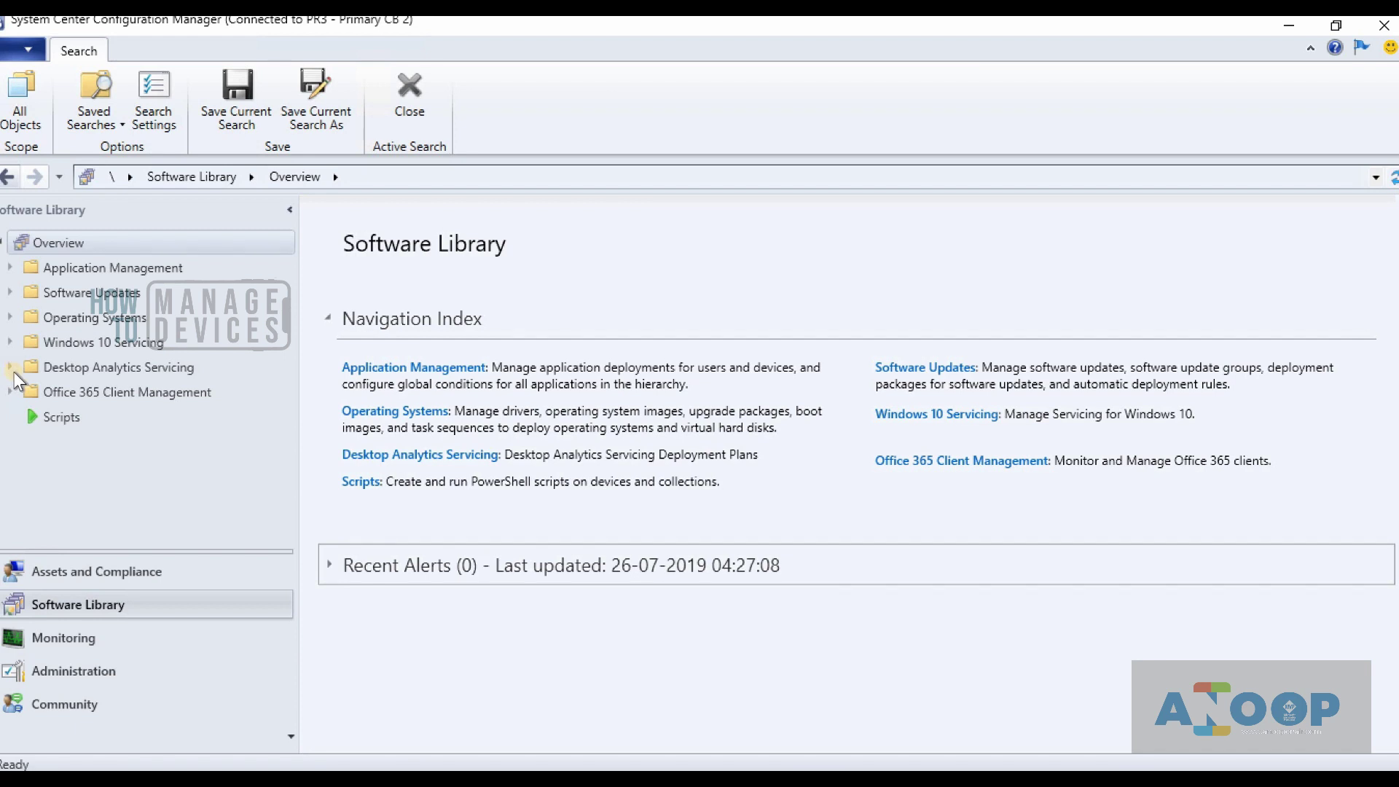
pyautogui.click(8, 292)
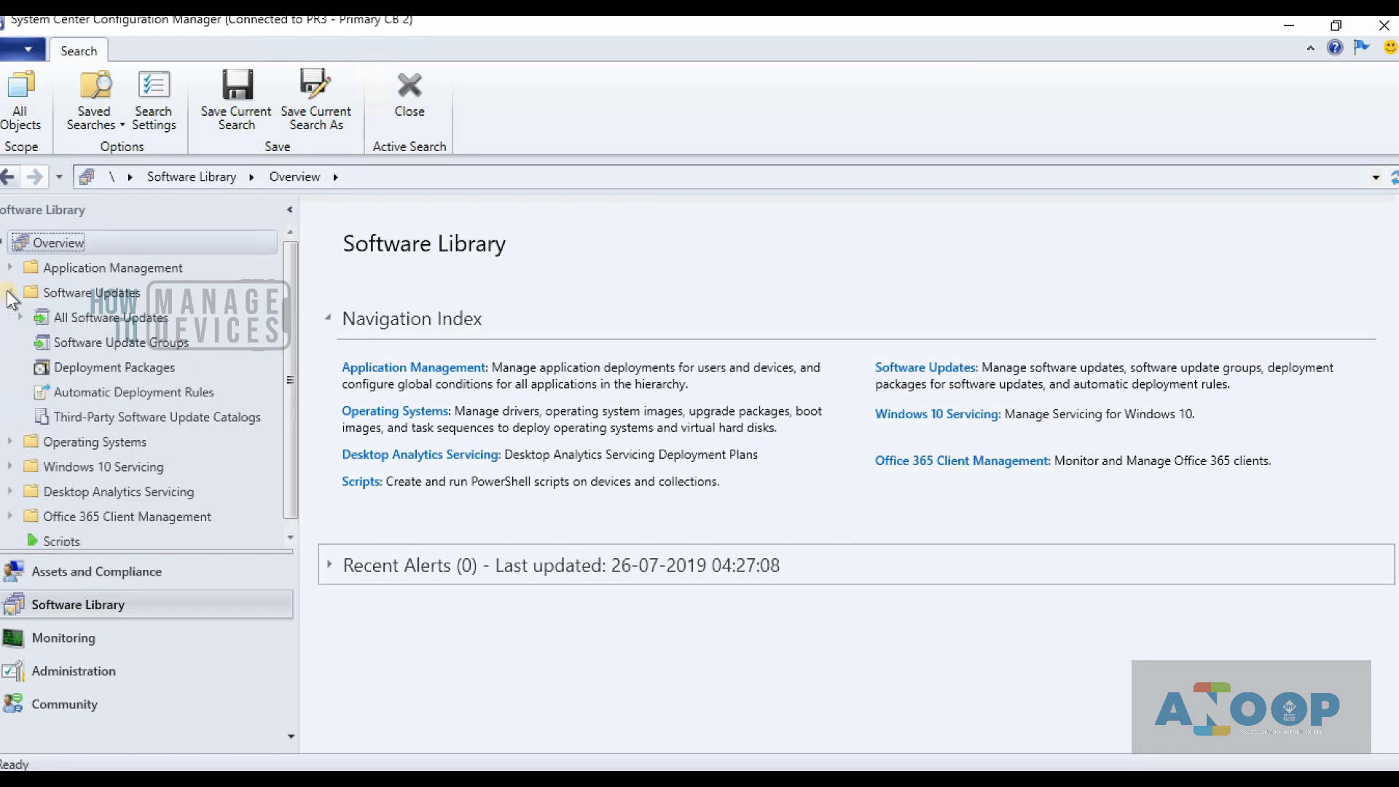
pyautogui.click(93, 412)
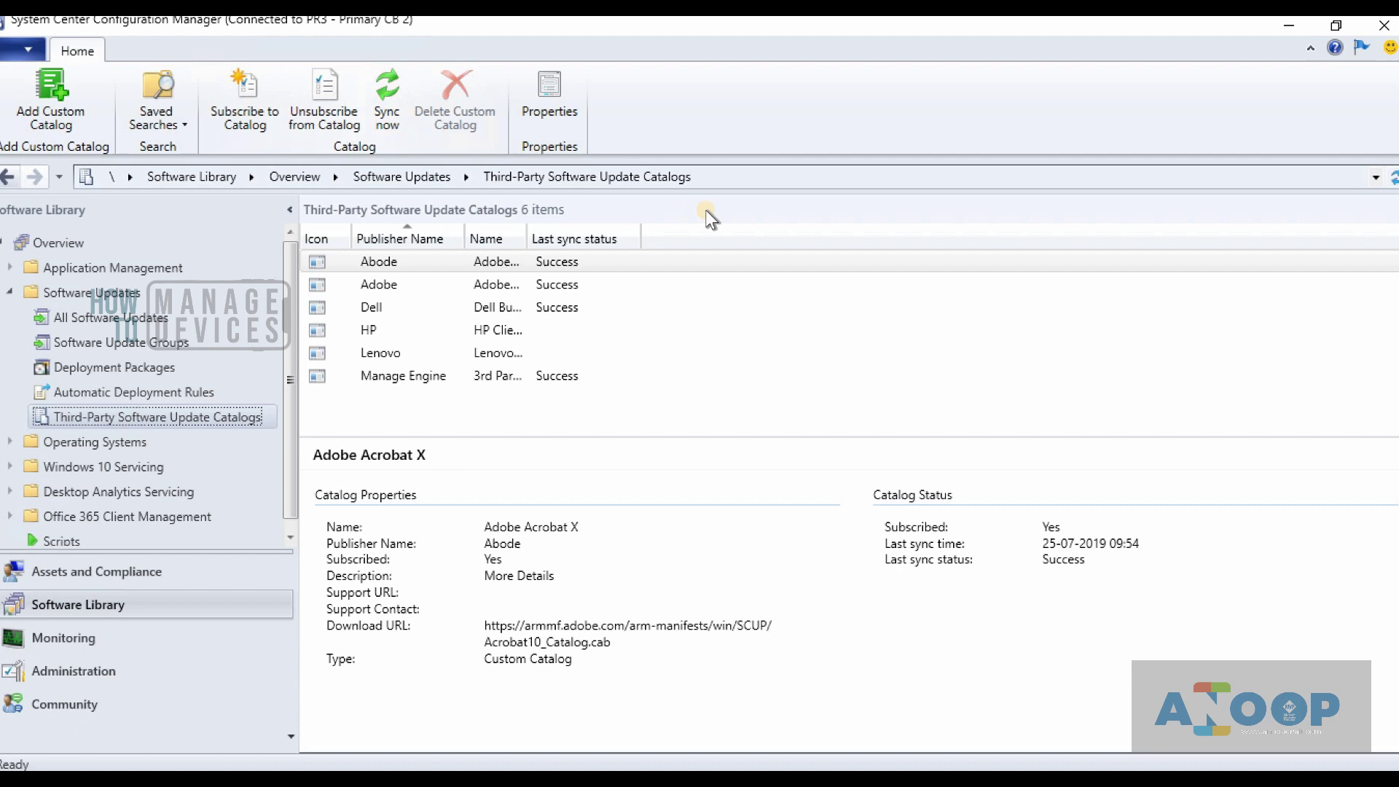
# - Add the Type column to the third-party catalog list, fit its width to the content and select the Lenovo catalog
pyautogui.rightClick(721, 226)
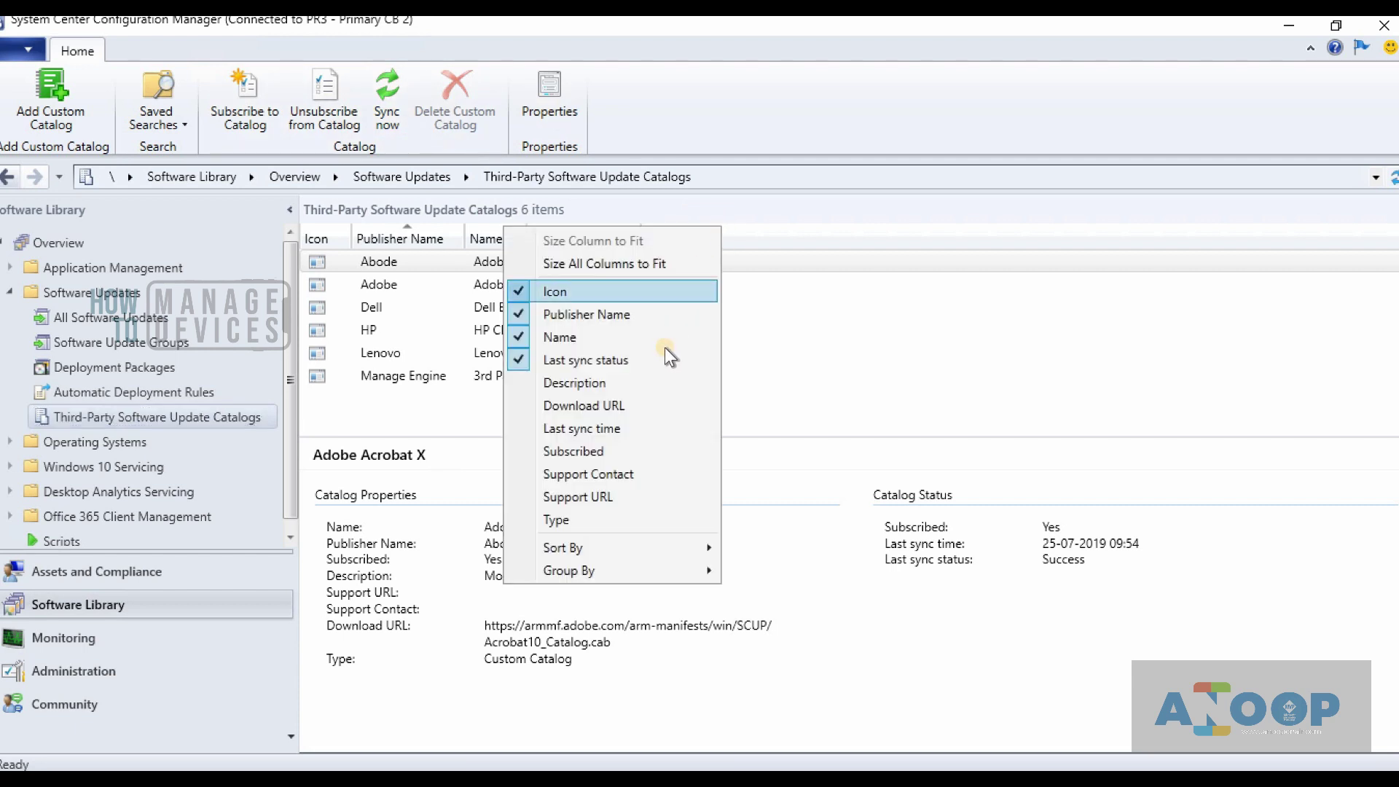
pyautogui.click(622, 513)
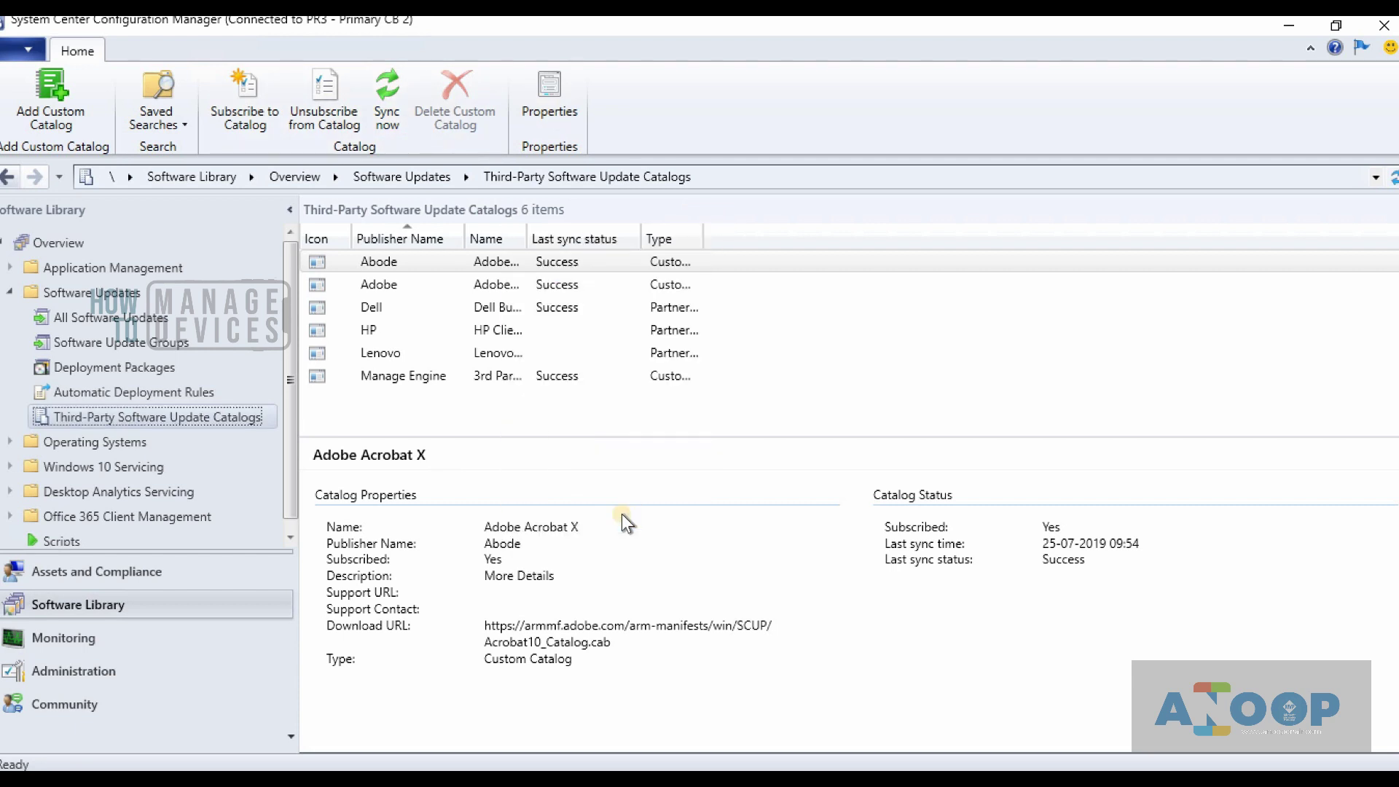
pyautogui.doubleClick(696, 241)
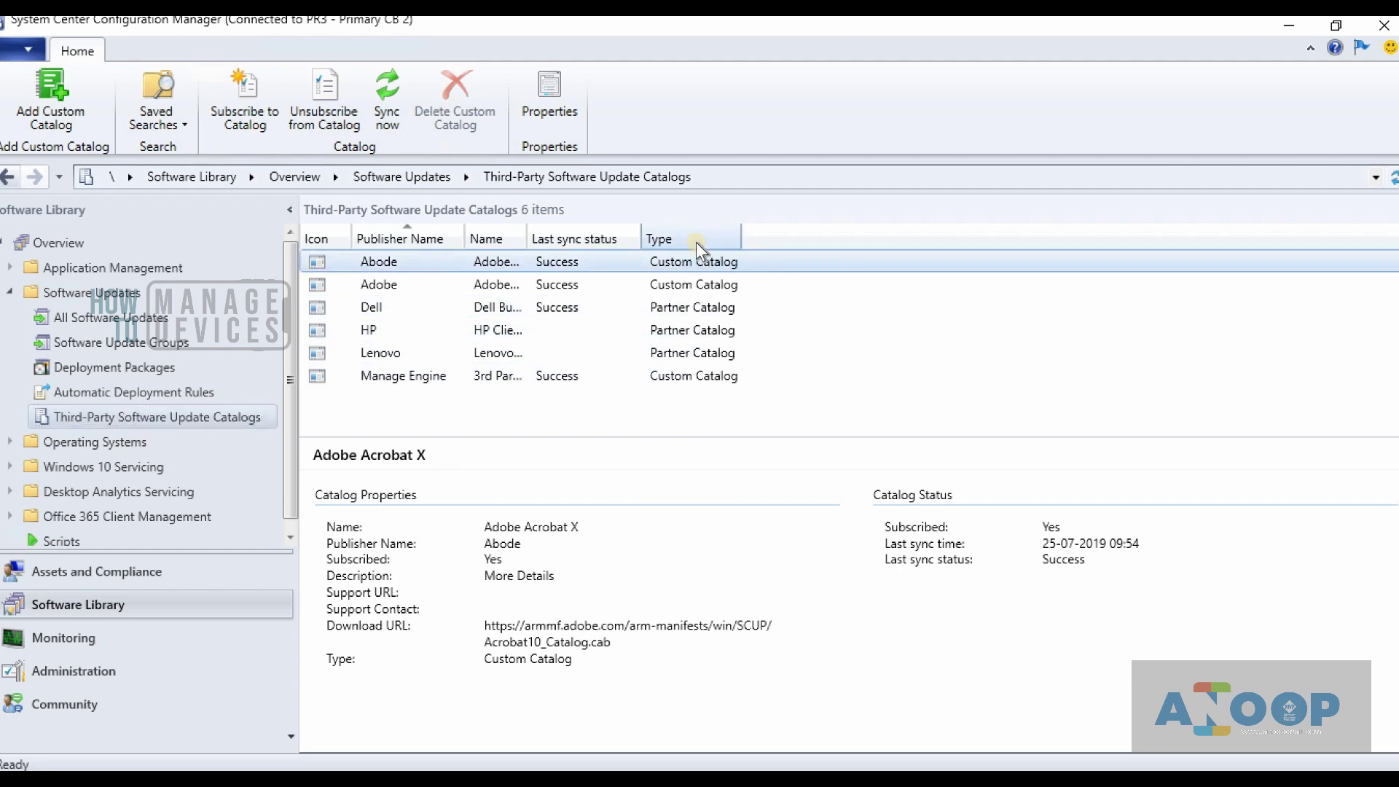
pyautogui.click(697, 357)
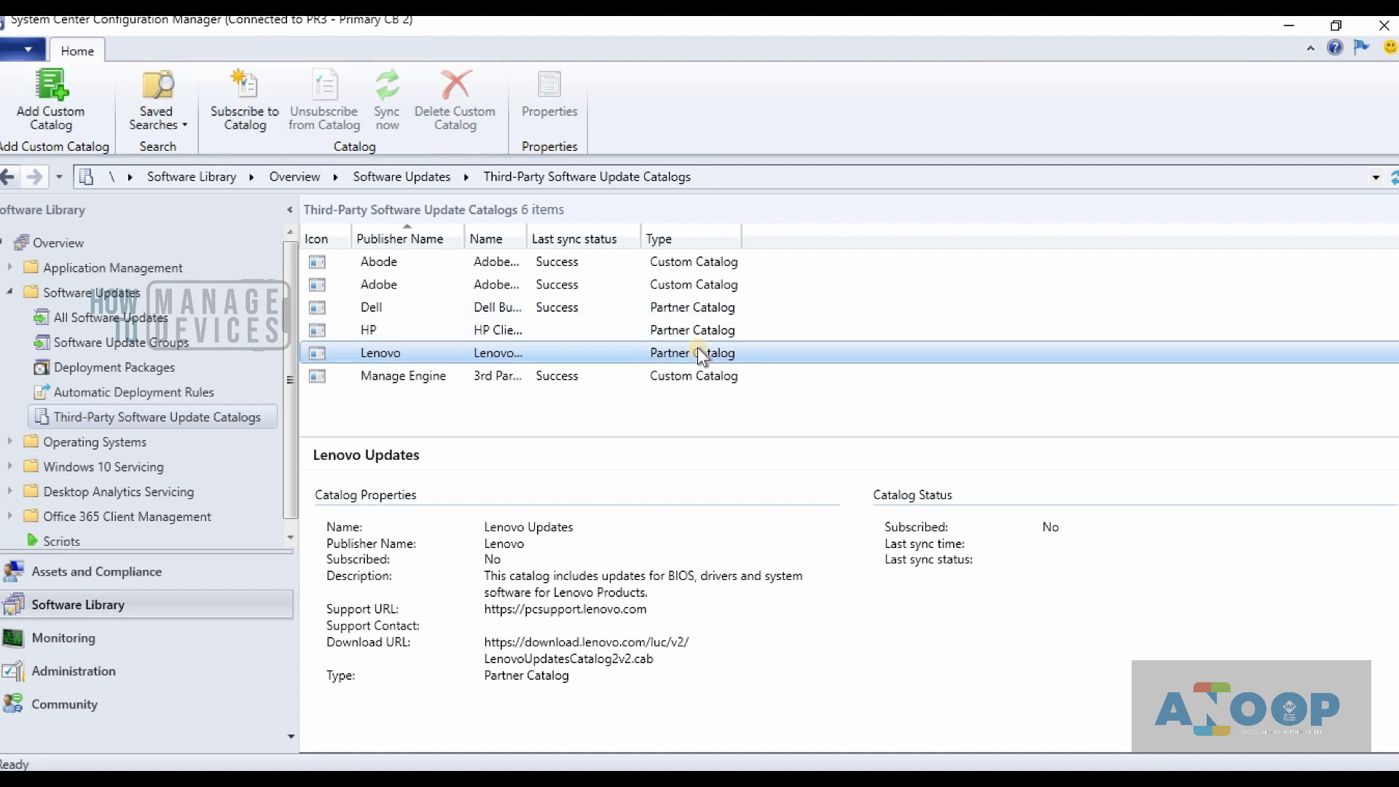
# - Check the catalog details page of the Third-Party Software Updates Custom Catalogs Wizard and exit without saving
pyautogui.click(58, 106)
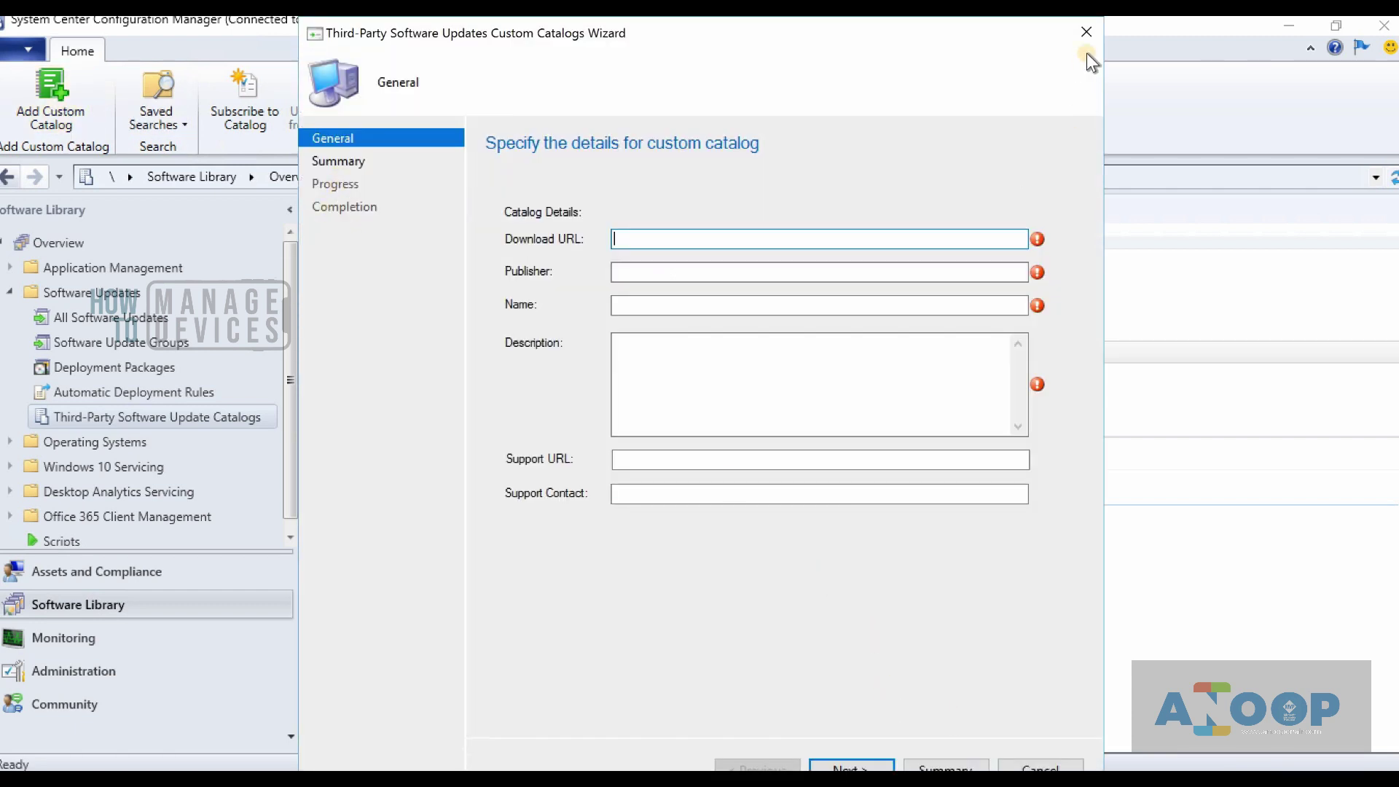
pyautogui.click(1085, 33)
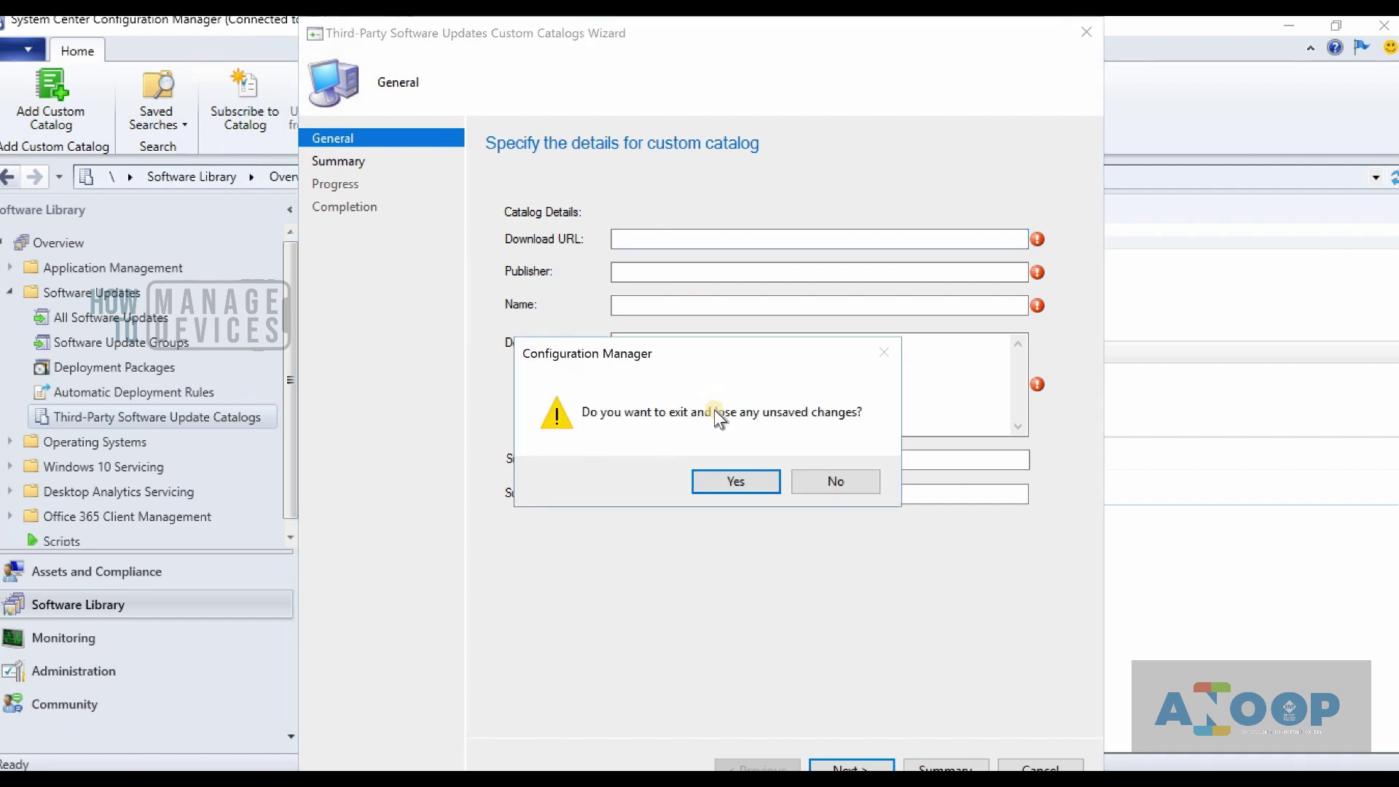
pyautogui.click(730, 483)
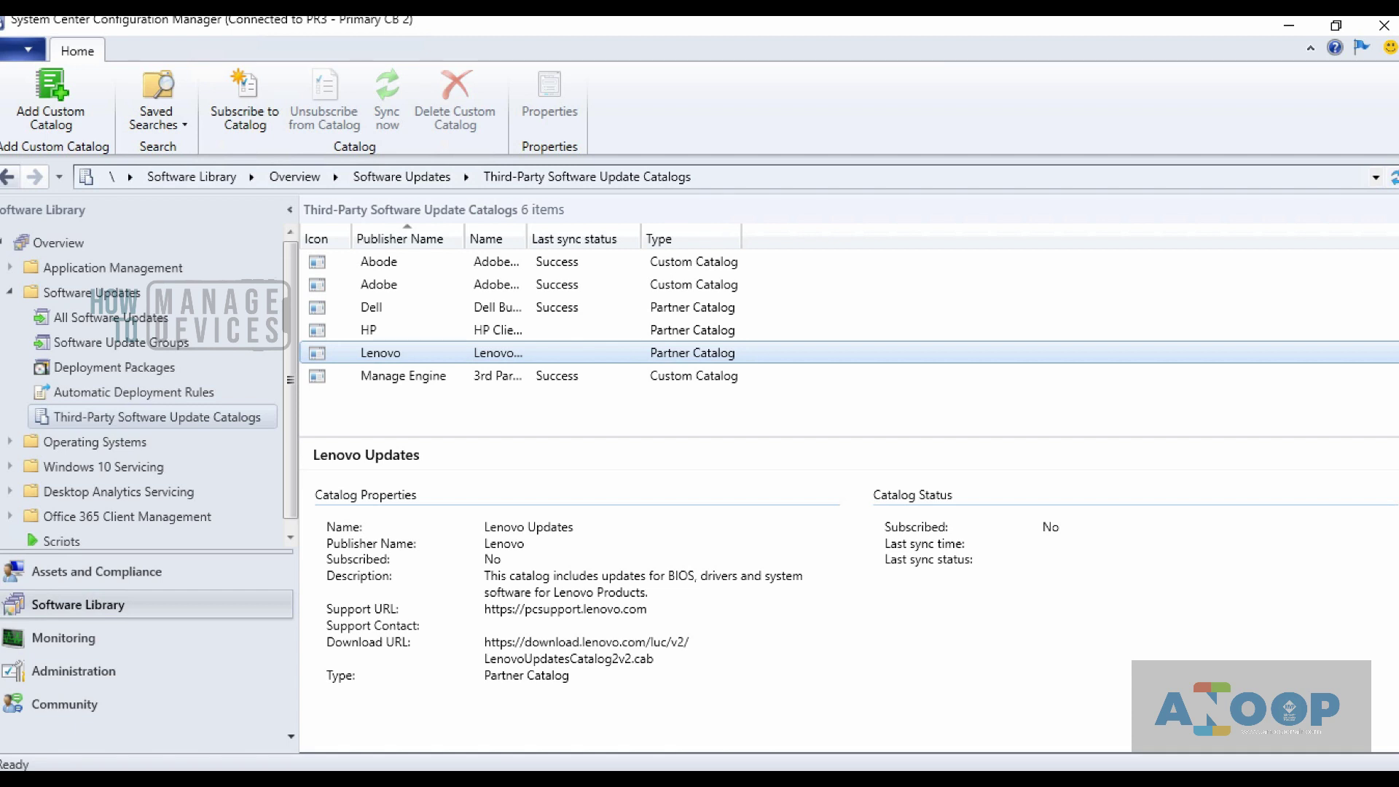
# - Open Application Groups under Application Management, check the Create Application Group Wizard's General Information page and cancel the wizard
pyautogui.click(10, 268)
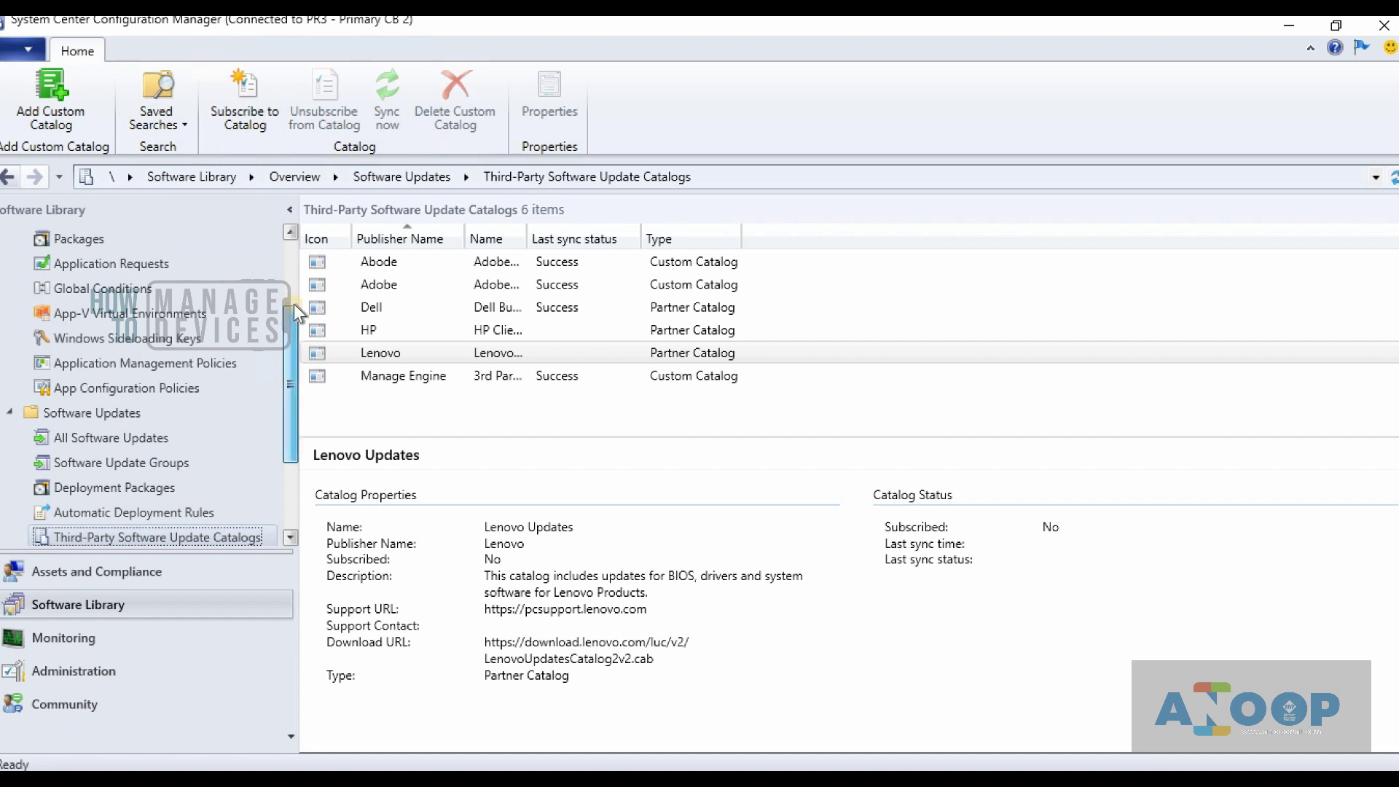
pyautogui.moveTo(291, 366); pyautogui.dragTo(295, 275)
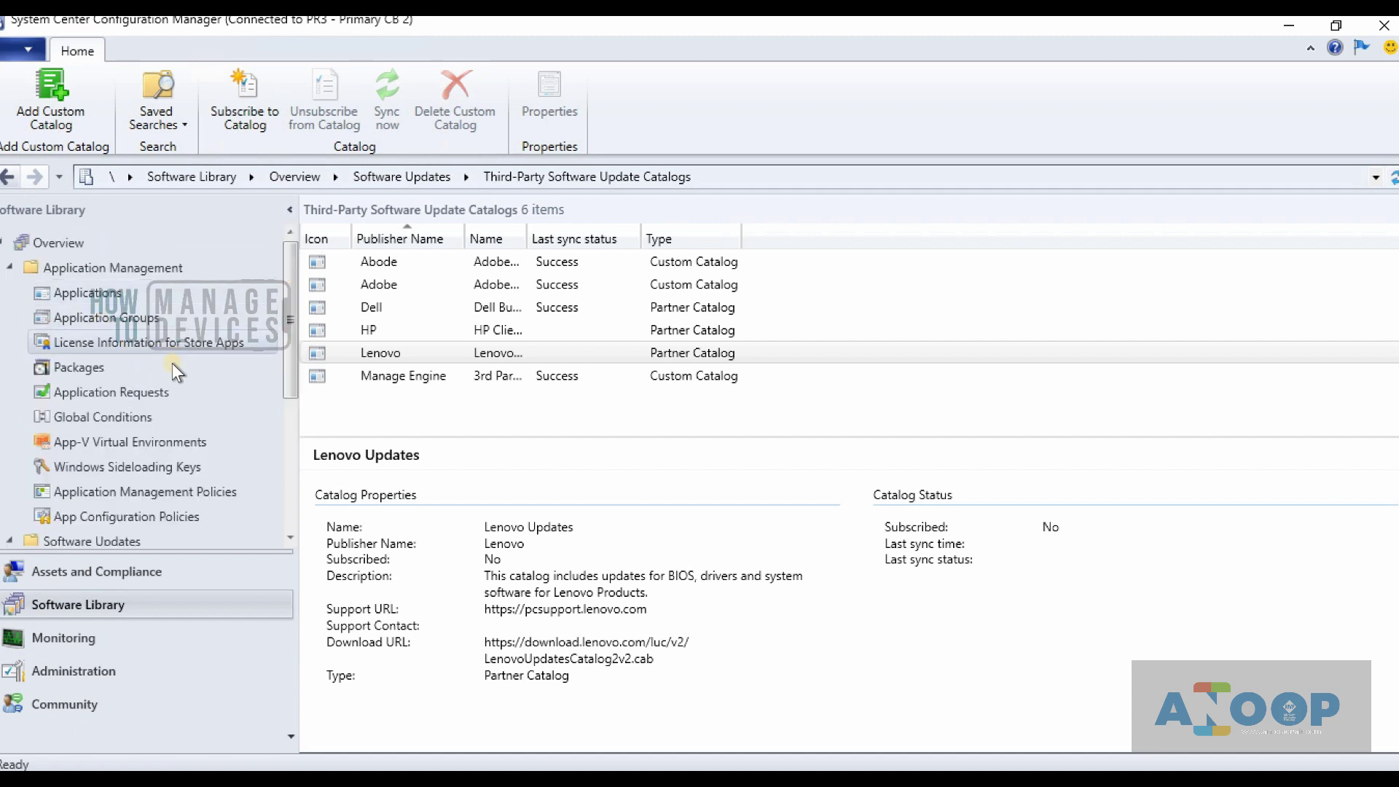
pyautogui.click(127, 320)
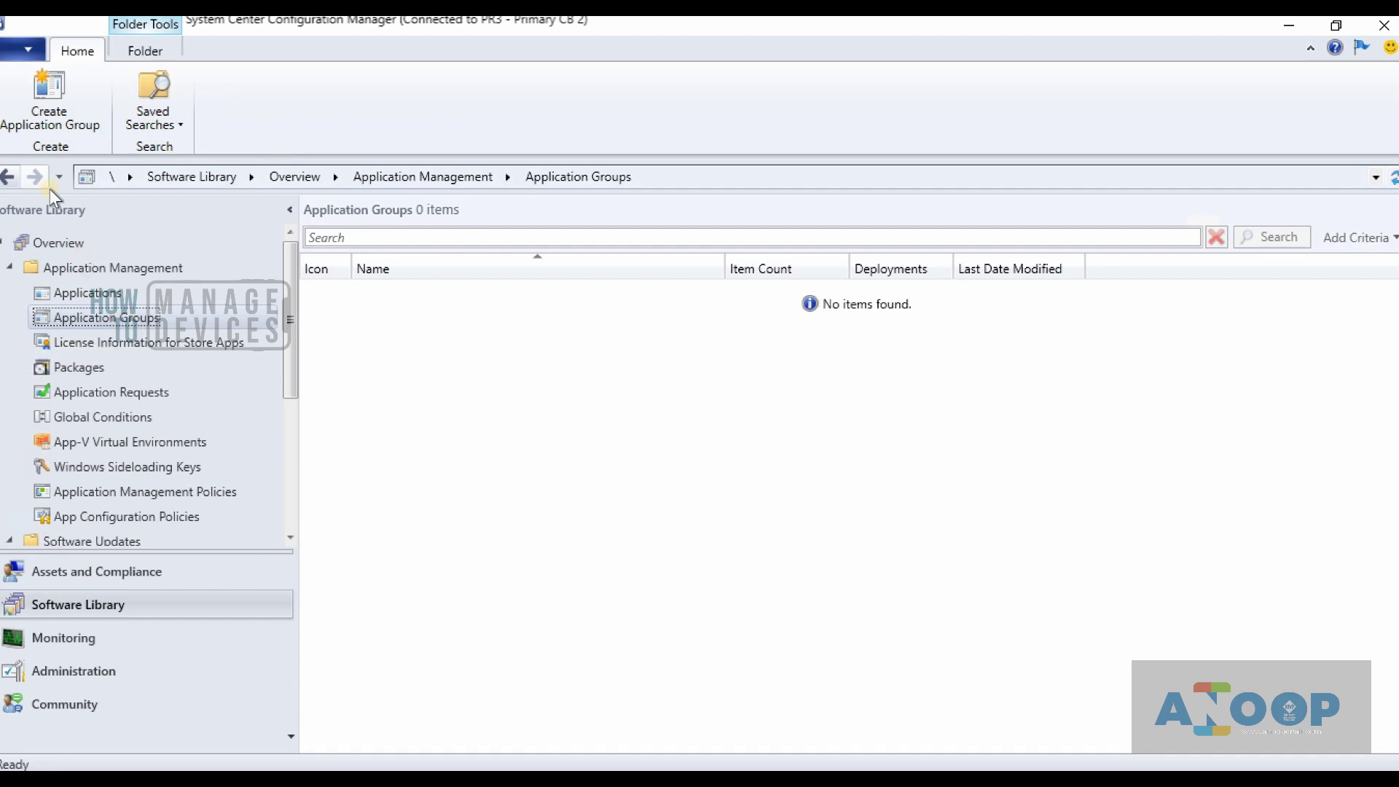
pyautogui.click(44, 110)
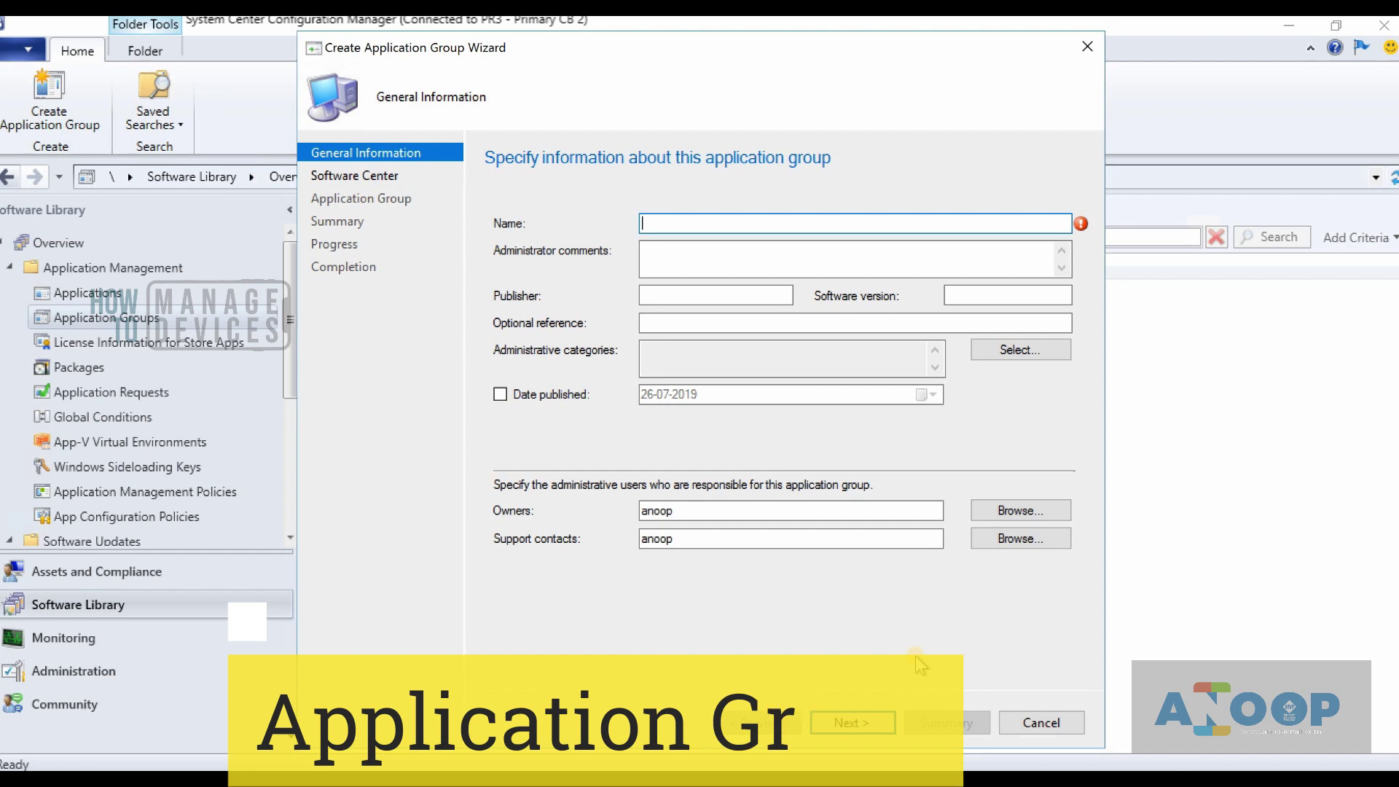
pyautogui.click(1027, 735)
pyautogui.click(765, 487)
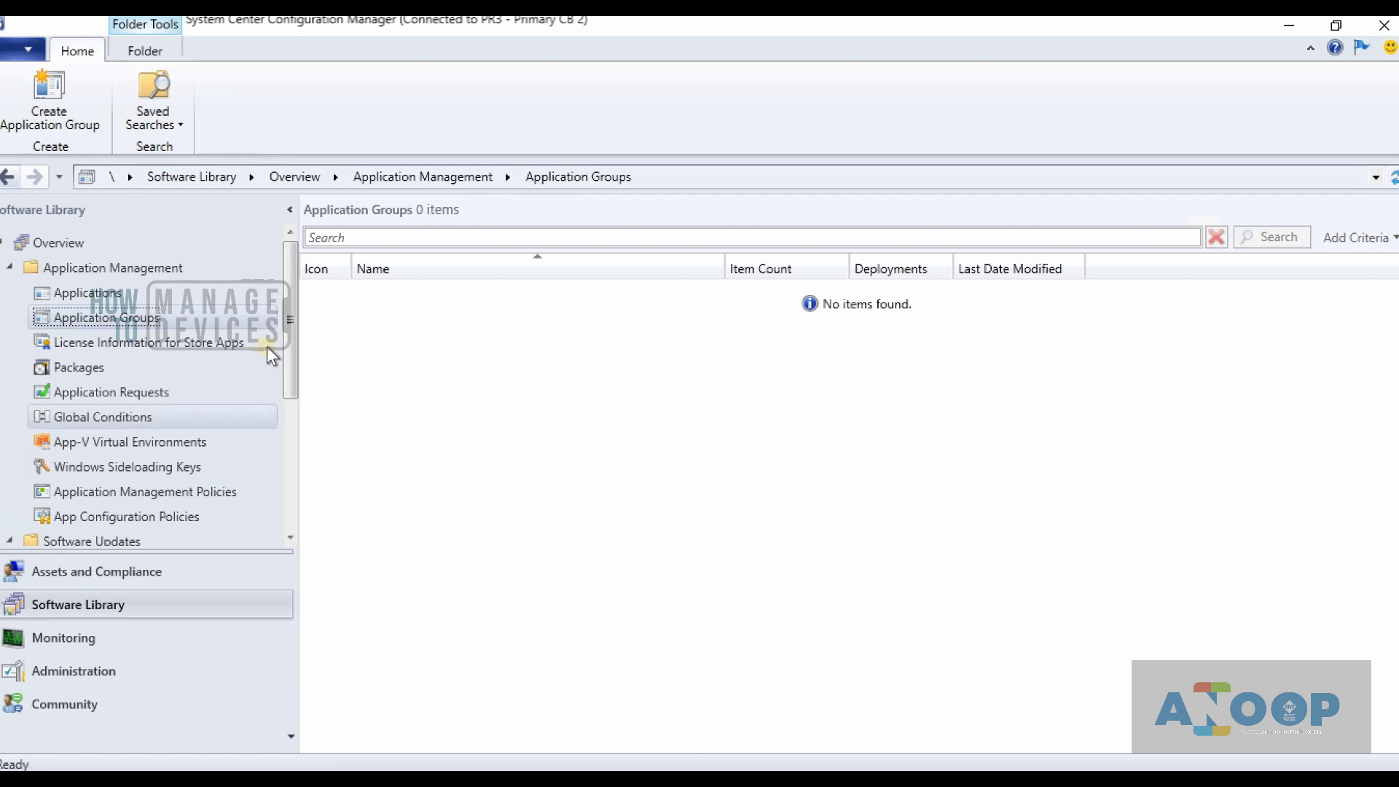
# - Collapse Application Management in the Software Library and switch to the Assets and Compliance workspace
pyautogui.moveTo(293, 351); pyautogui.dragTo(296, 402)
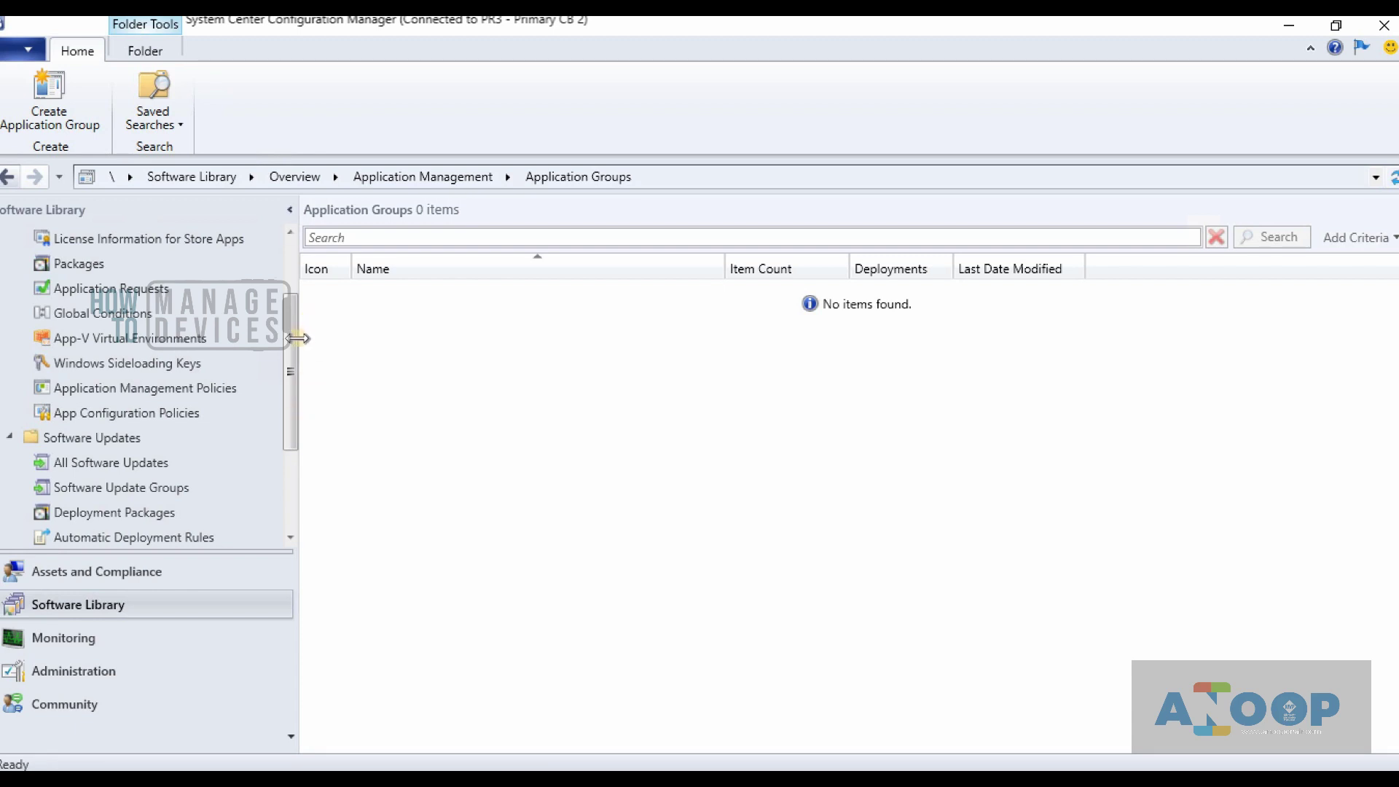
pyautogui.click(291, 233)
pyautogui.click(292, 233)
pyautogui.click(292, 233)
pyautogui.click(292, 233)
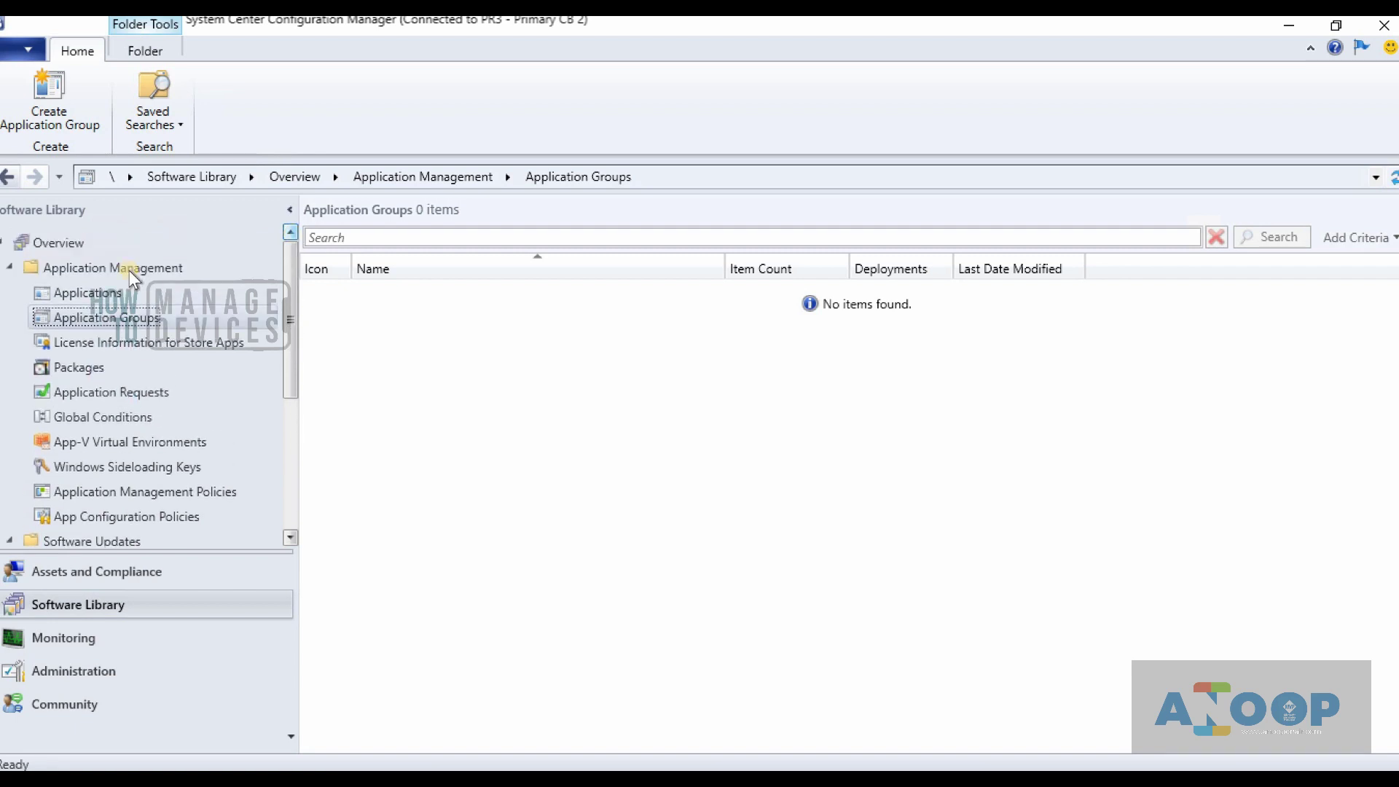
pyautogui.click(10, 268)
pyautogui.click(125, 571)
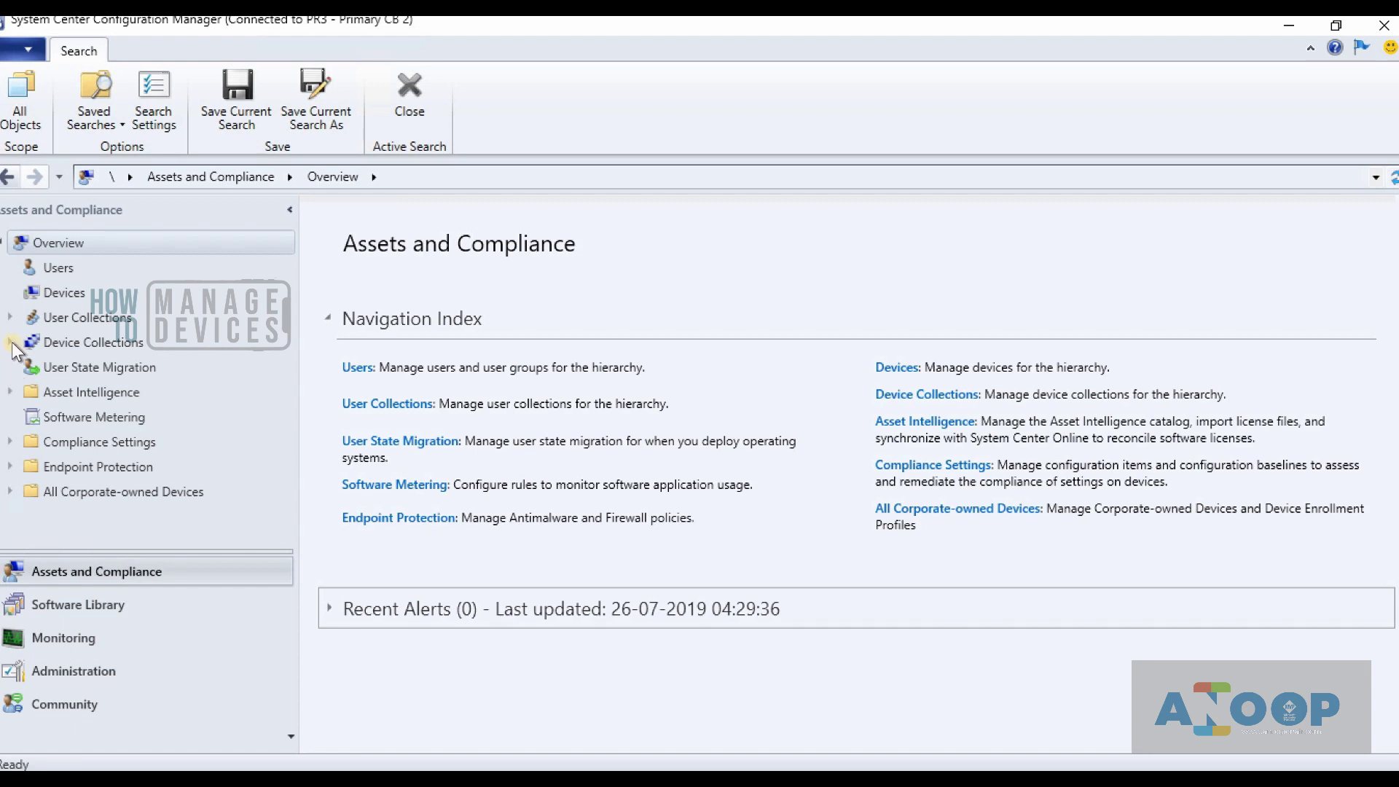
# - Open the properties of Default Client Settings under Client Settings in the Administration workspace
pyautogui.click(80, 674)
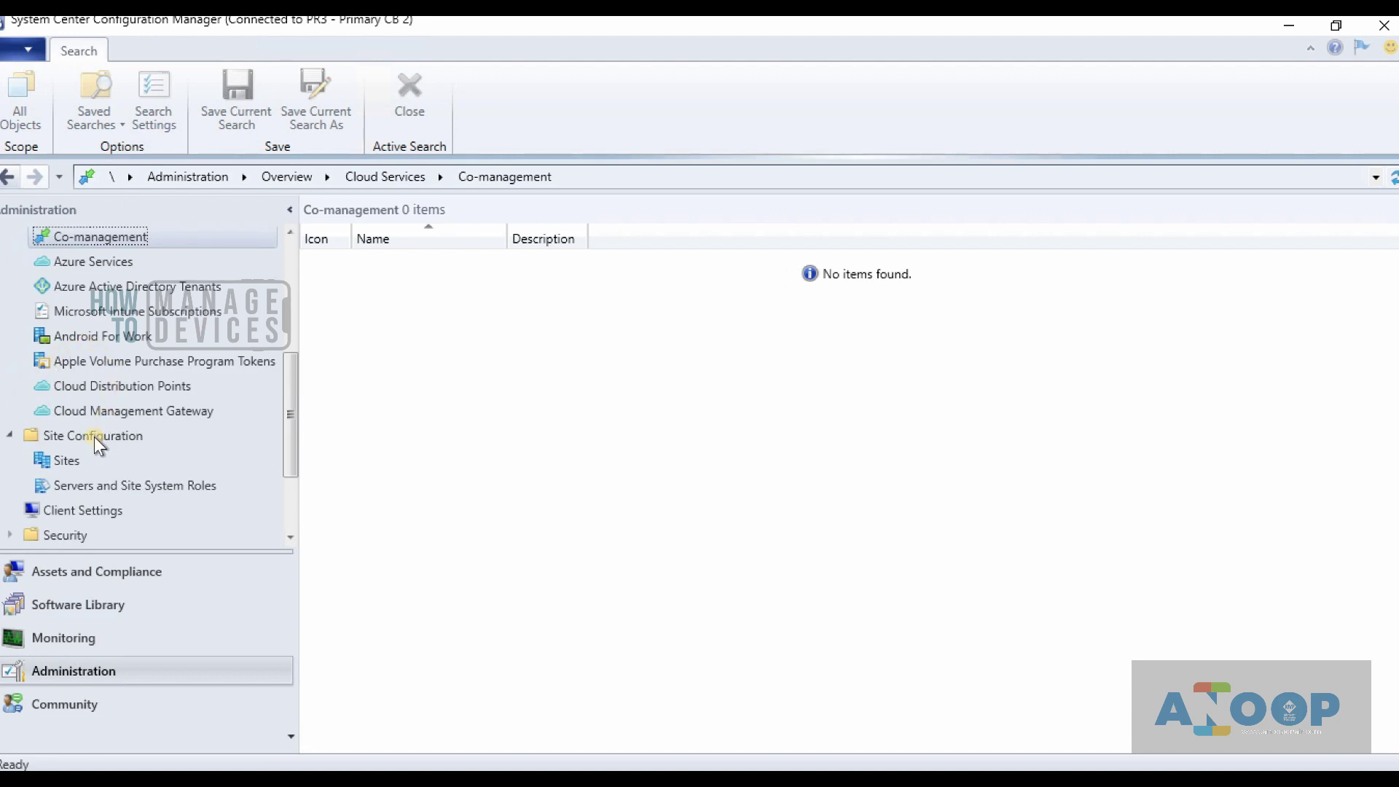
pyautogui.click(85, 513)
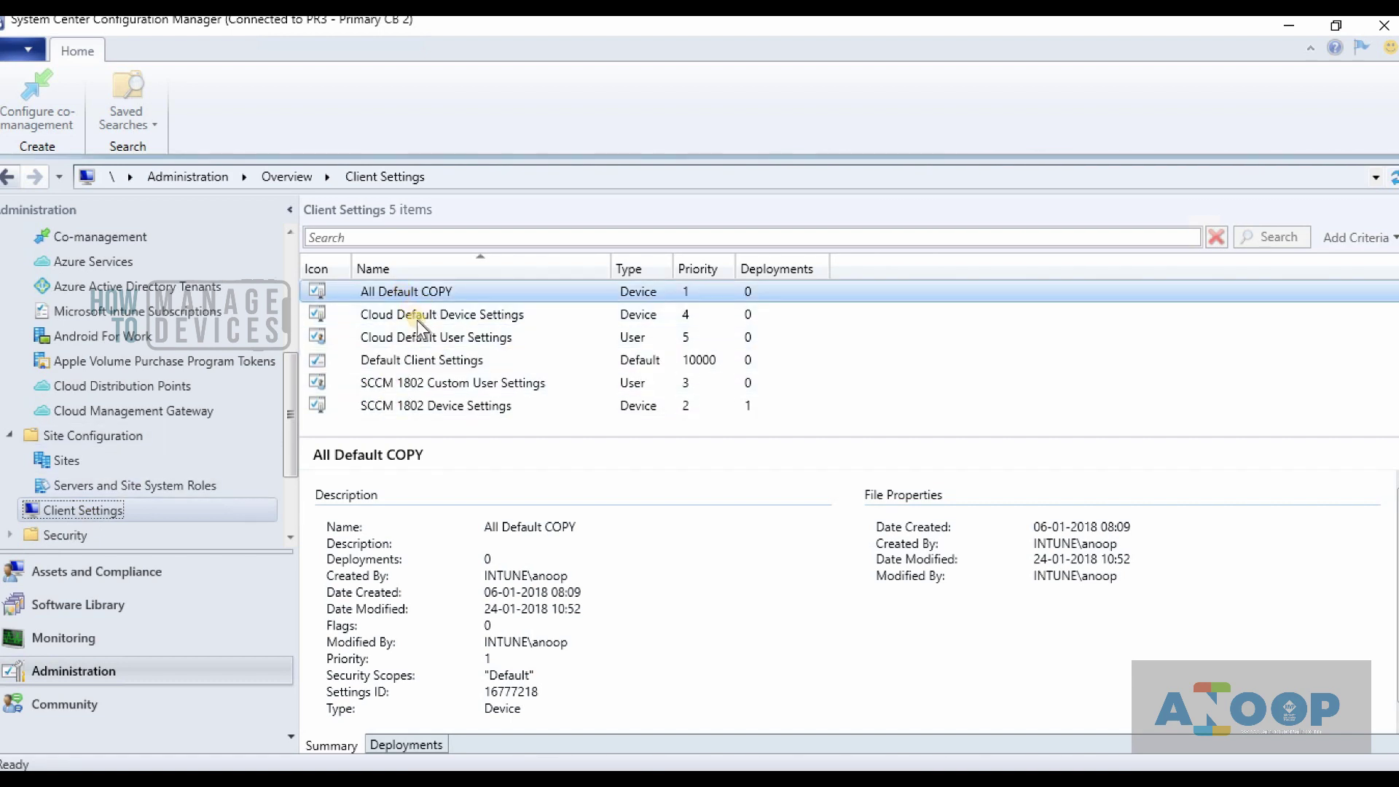
pyautogui.click(438, 360)
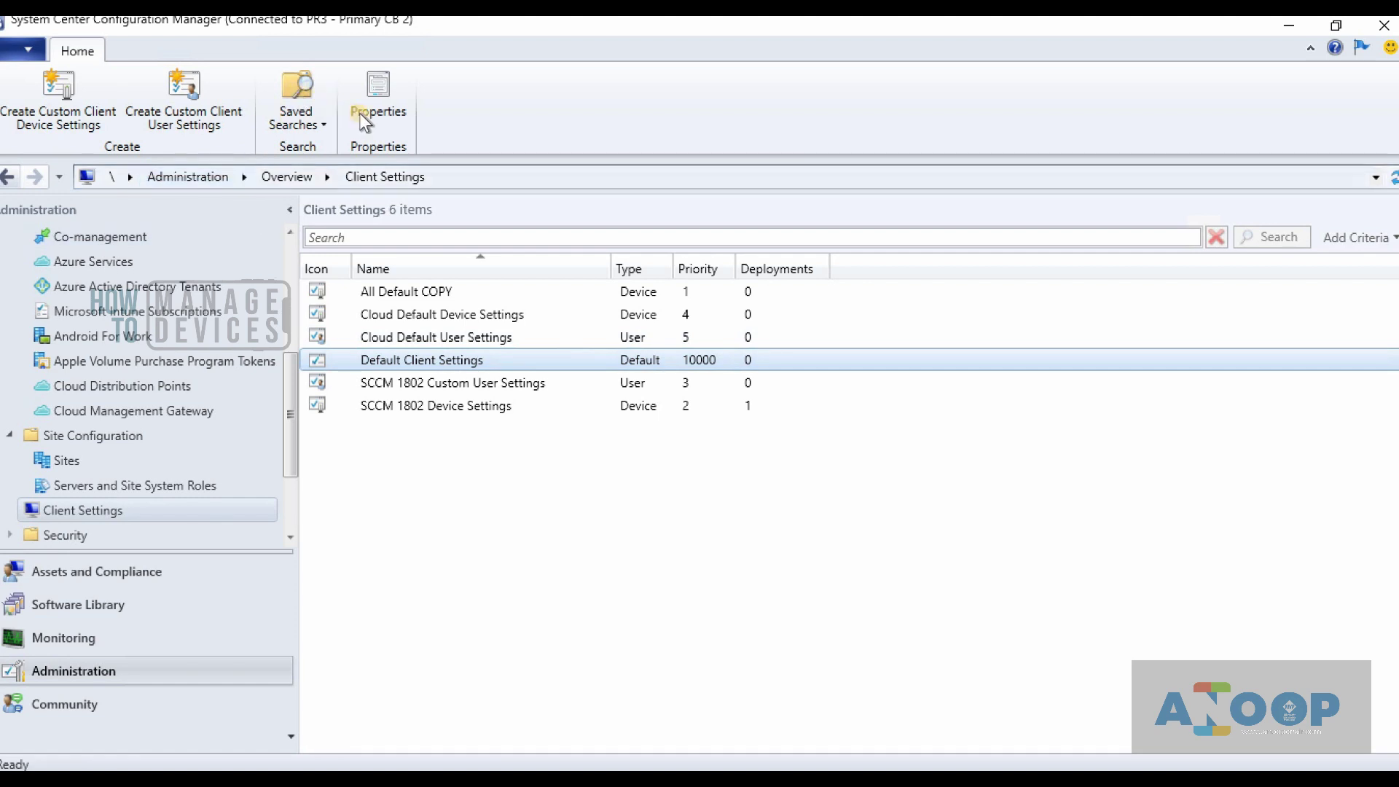
pyautogui.click(373, 111)
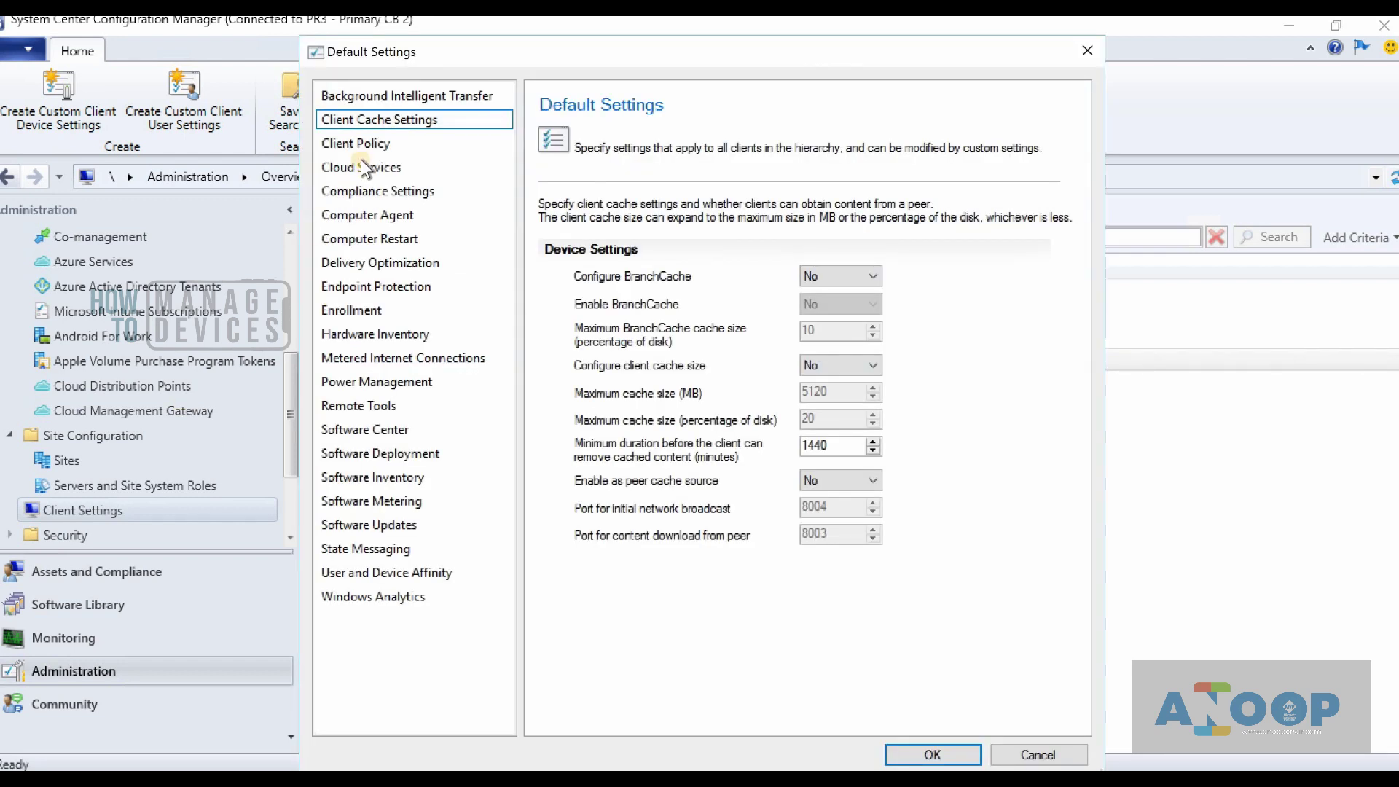
# - Examine the default client settings from Client Policy through Computer Agent, including the full list of Computer Agent options
pyautogui.click(357, 141)
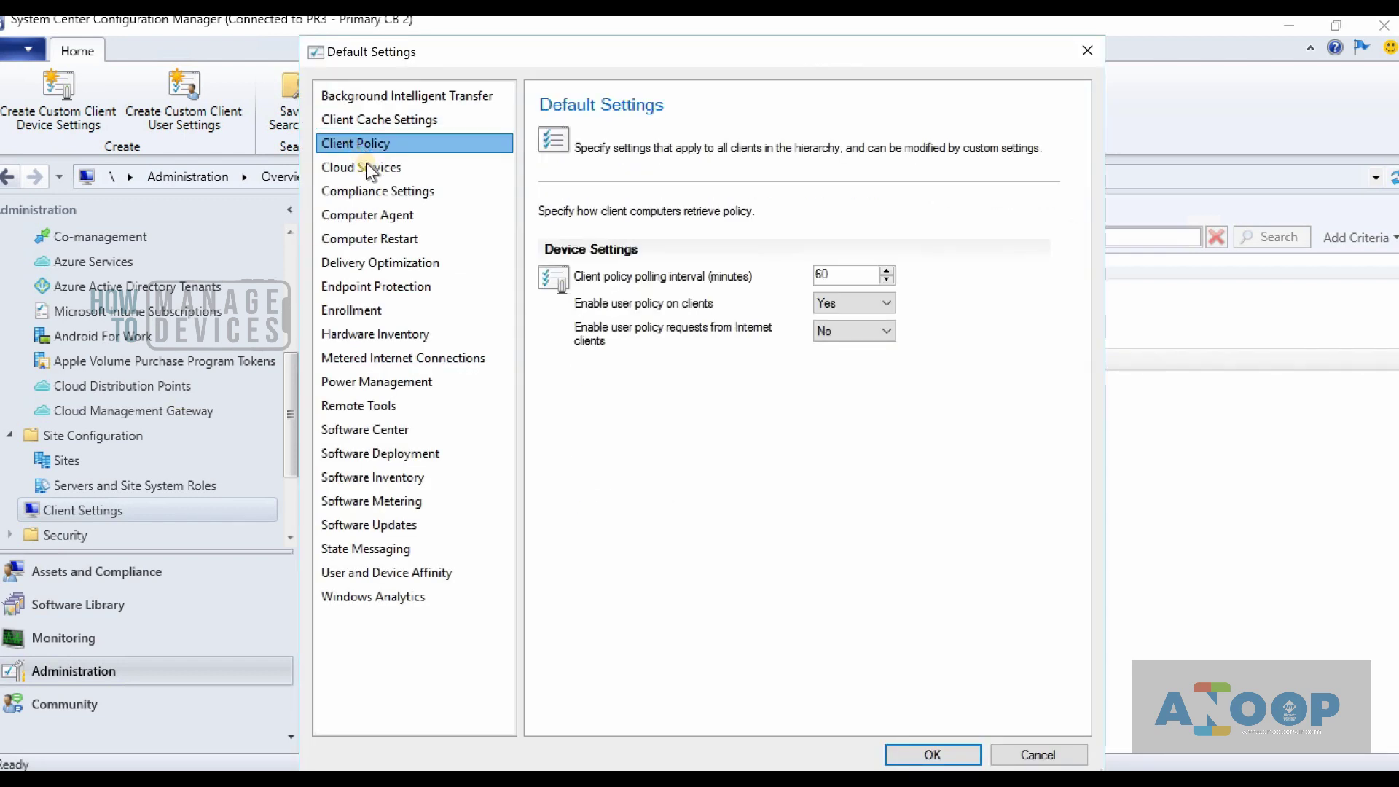
pyautogui.click(366, 166)
pyautogui.click(368, 190)
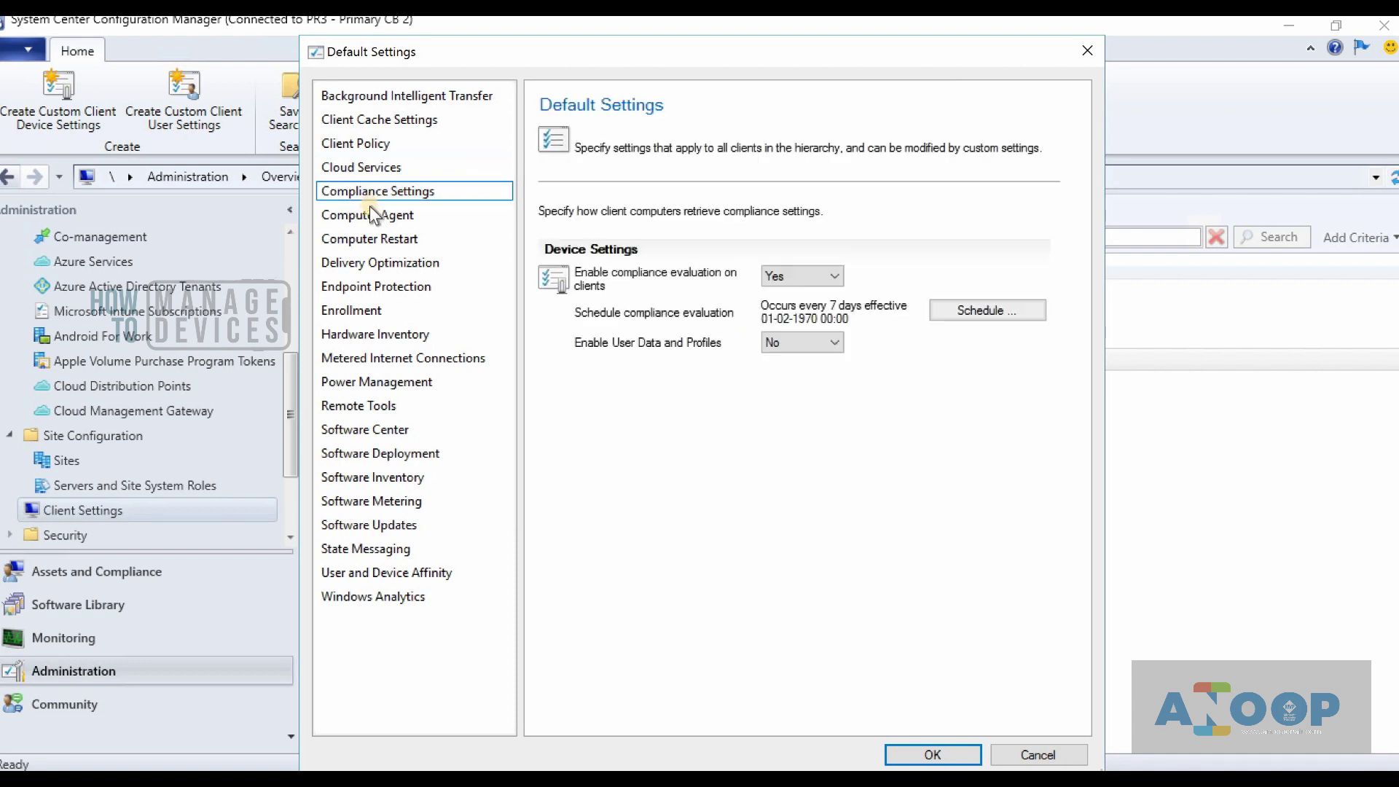
pyautogui.click(373, 212)
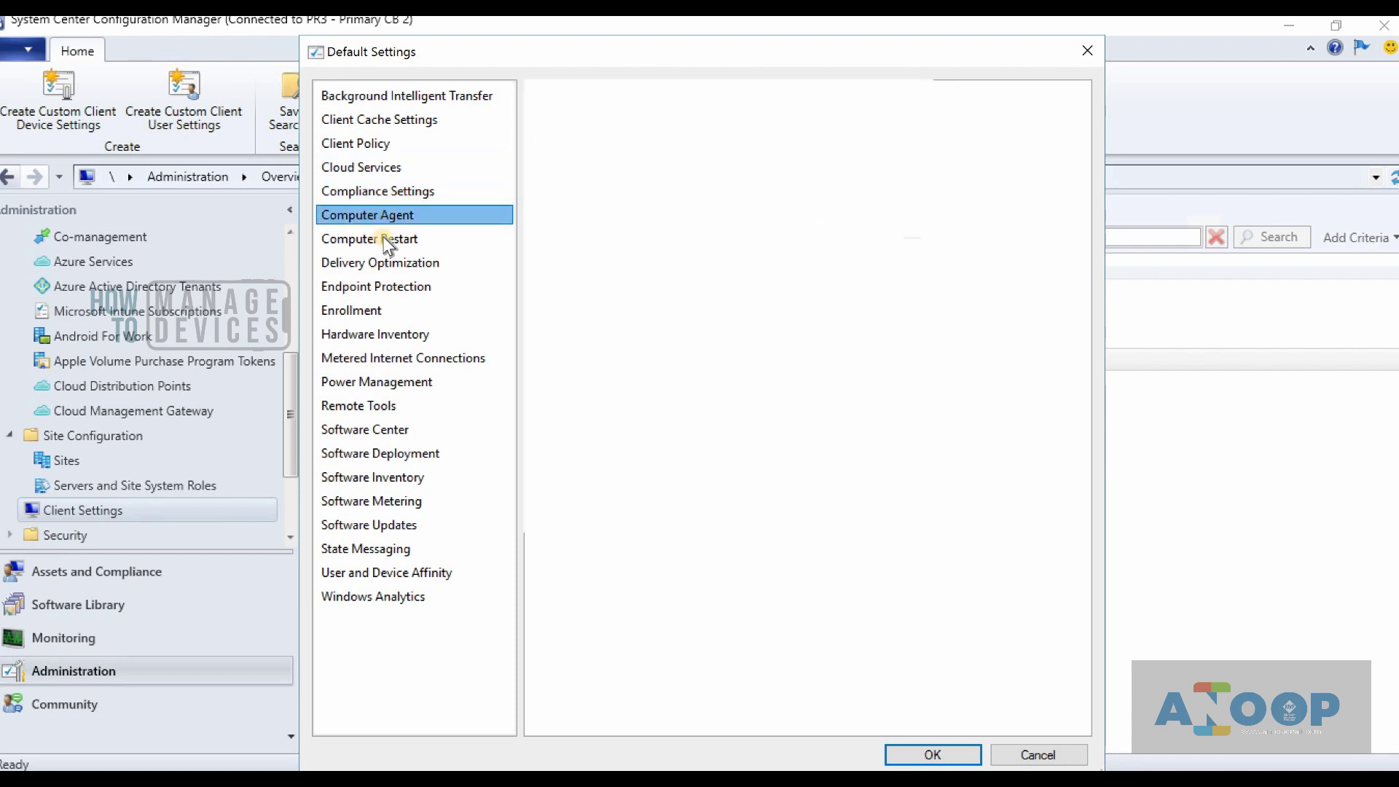
pyautogui.click(382, 236)
pyautogui.click(376, 212)
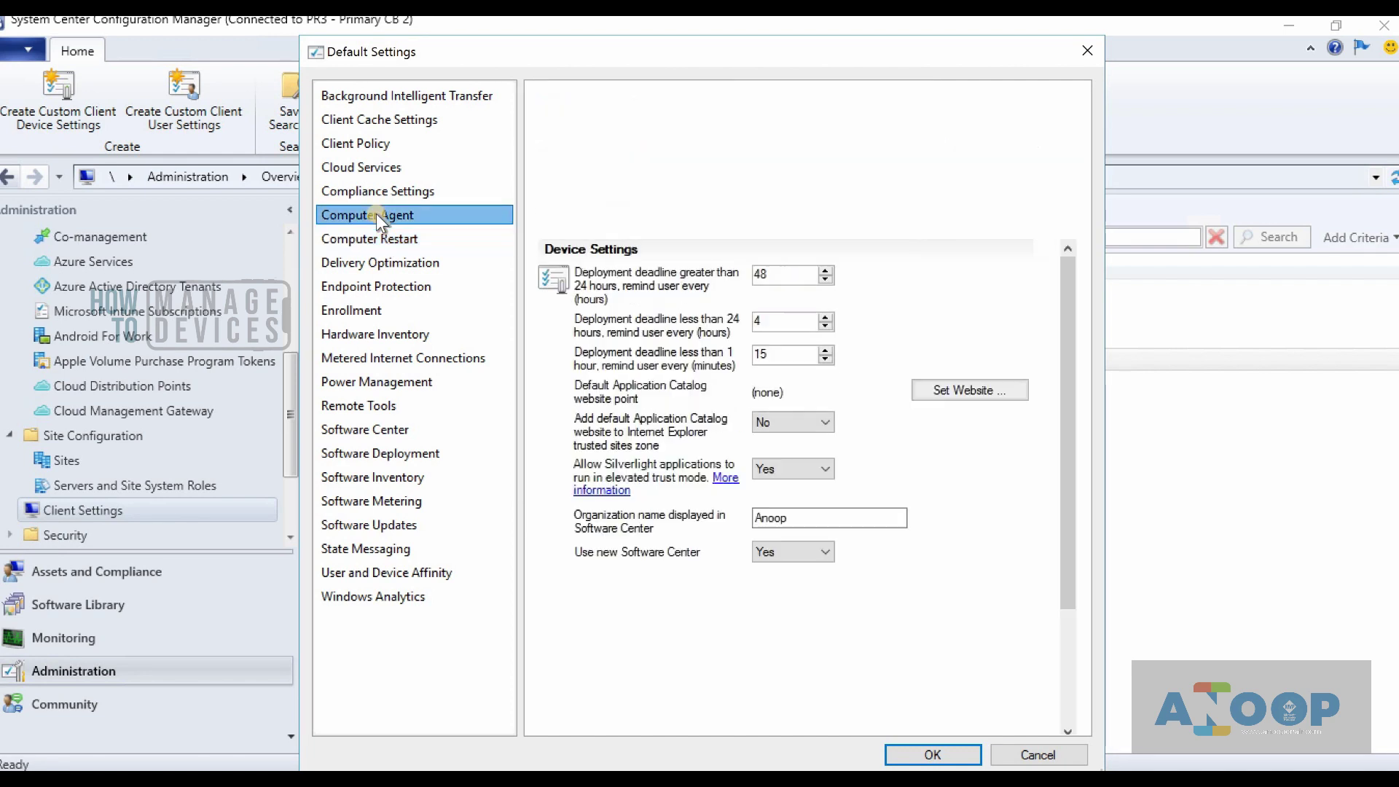
pyautogui.moveTo(1069, 389); pyautogui.dragTo(1065, 544)
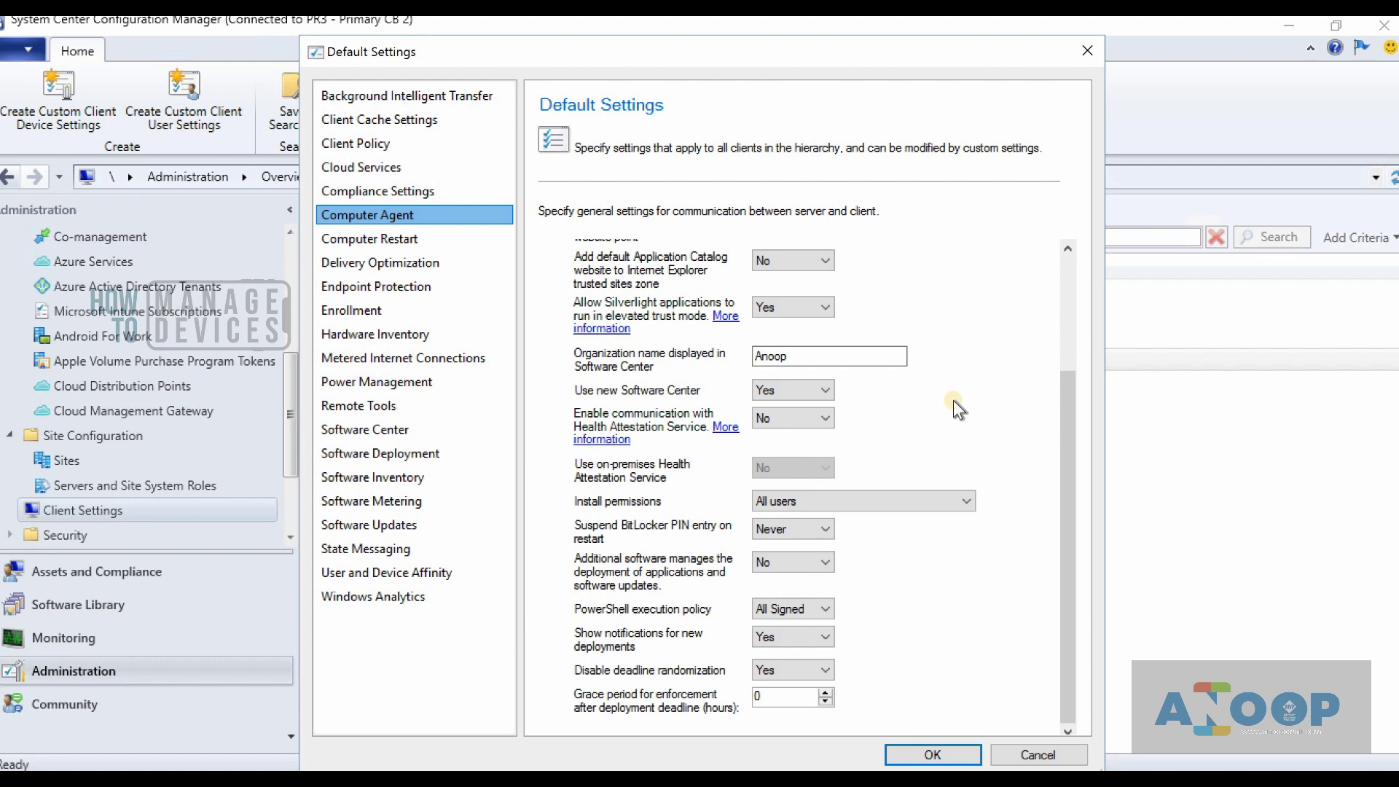
# - Examine the default client settings from Computer Restart and Delivery Optimization through Power Management
pyautogui.click(405, 238)
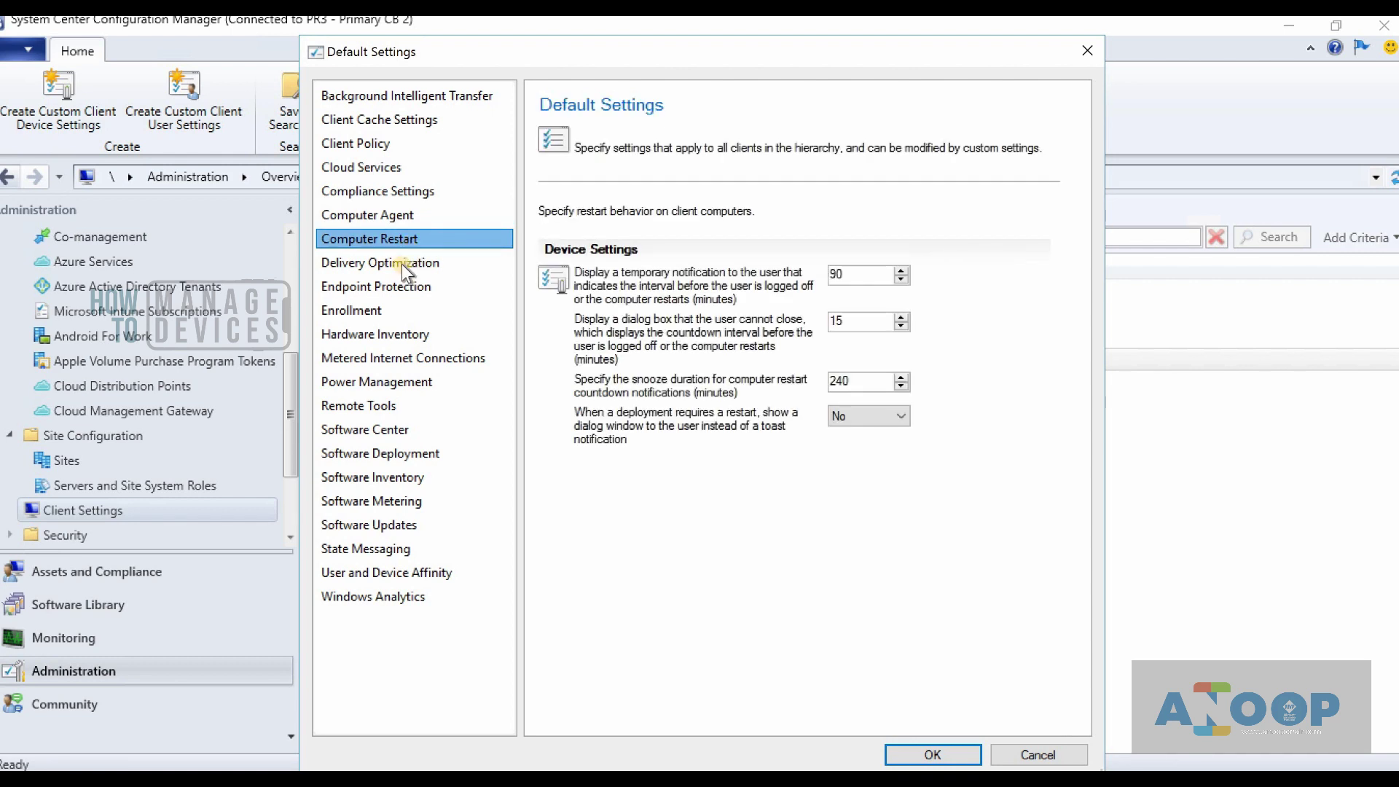
pyautogui.click(403, 264)
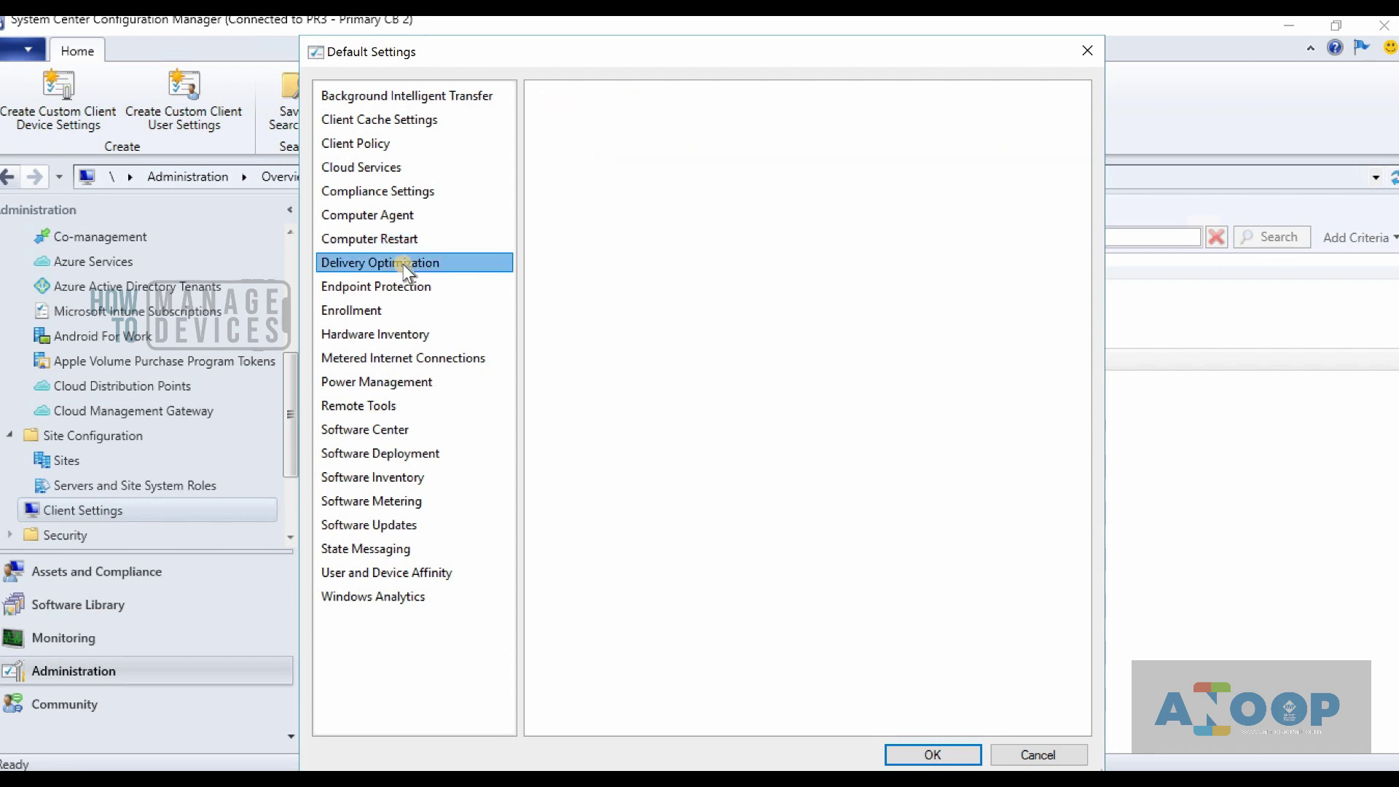
pyautogui.click(396, 287)
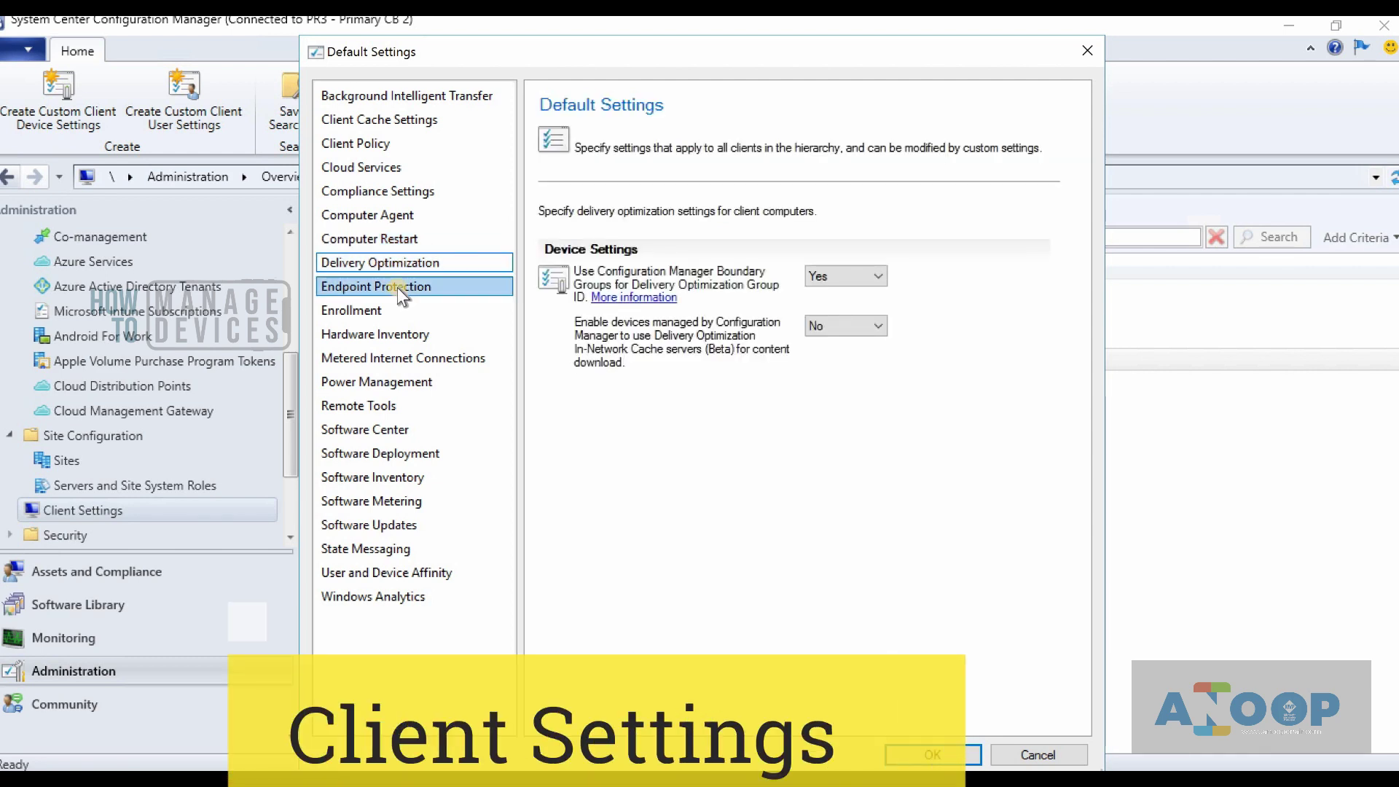
pyautogui.click(396, 287)
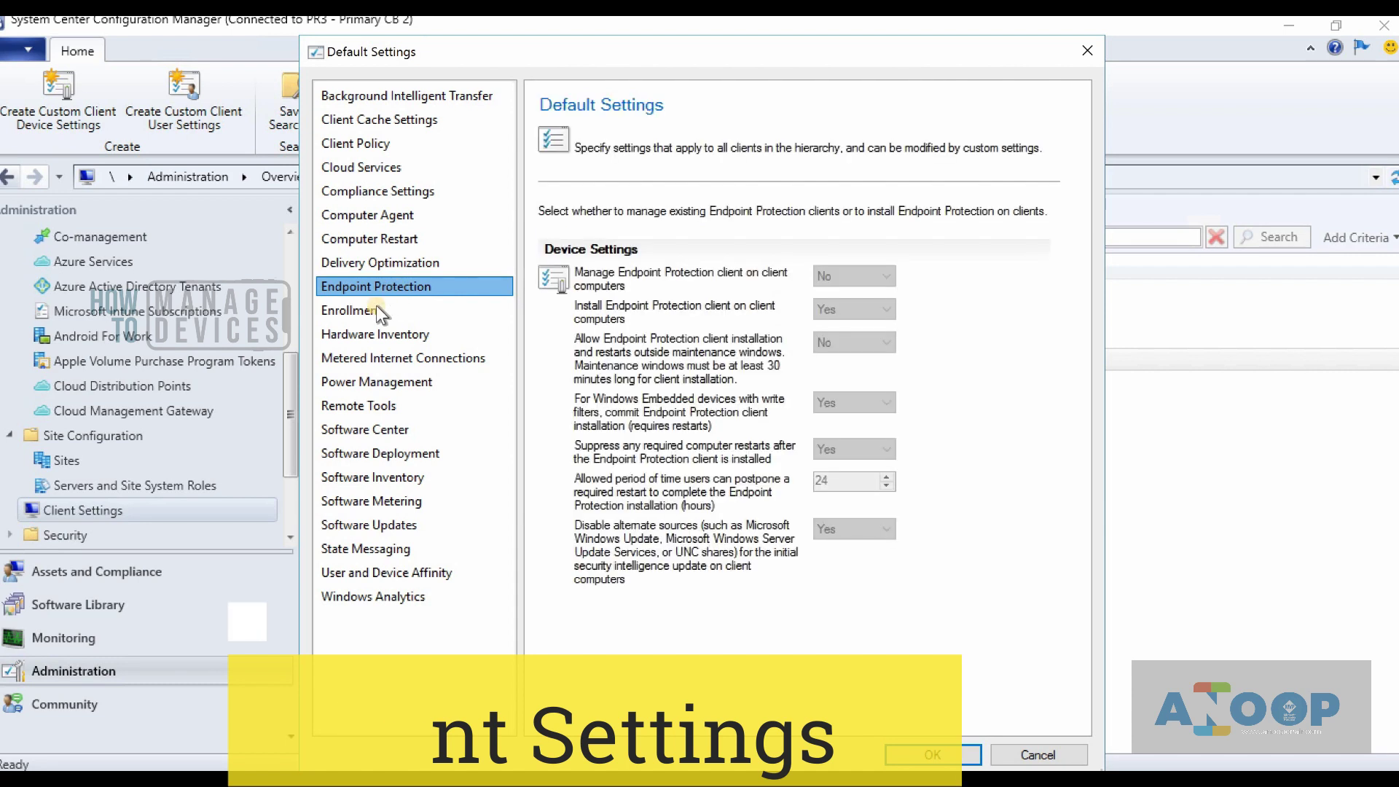
pyautogui.click(373, 308)
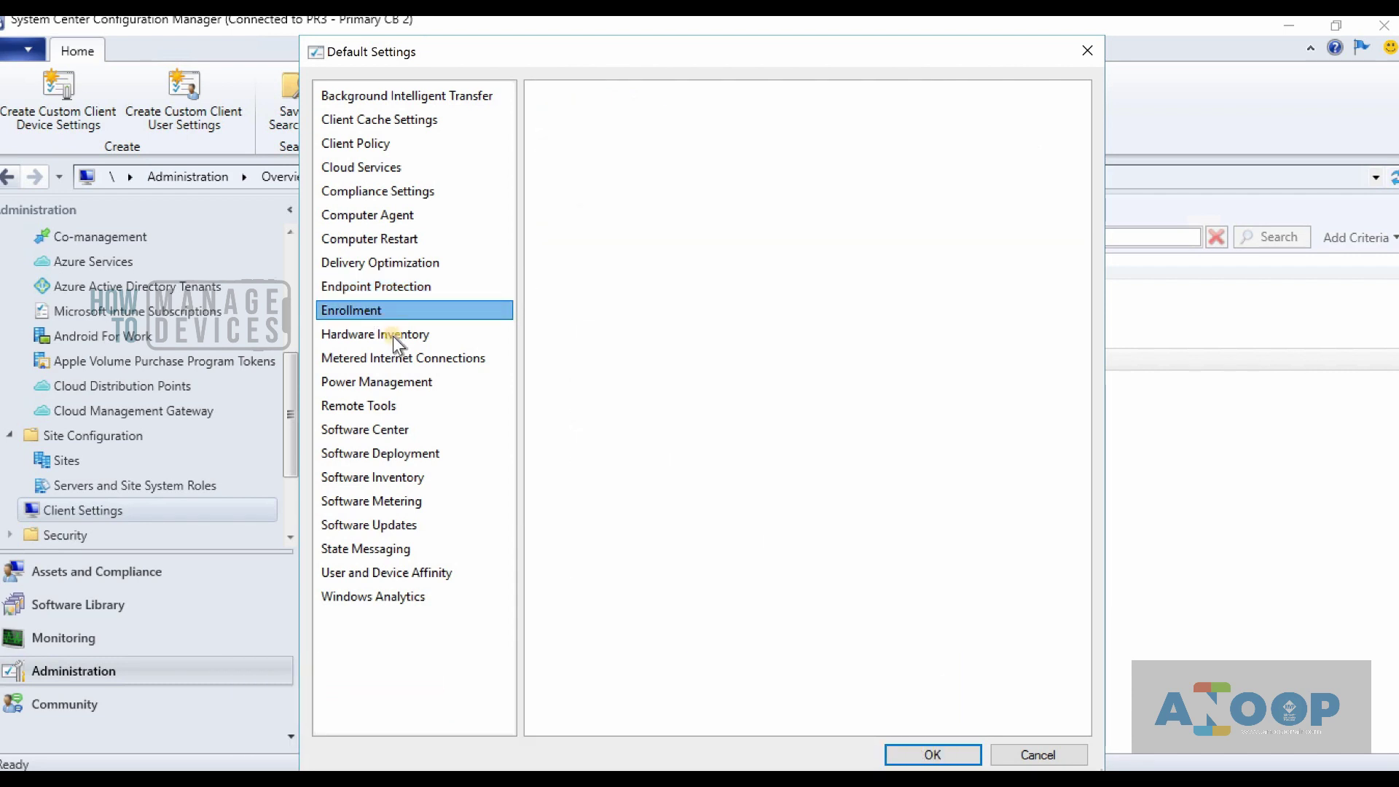
pyautogui.click(392, 335)
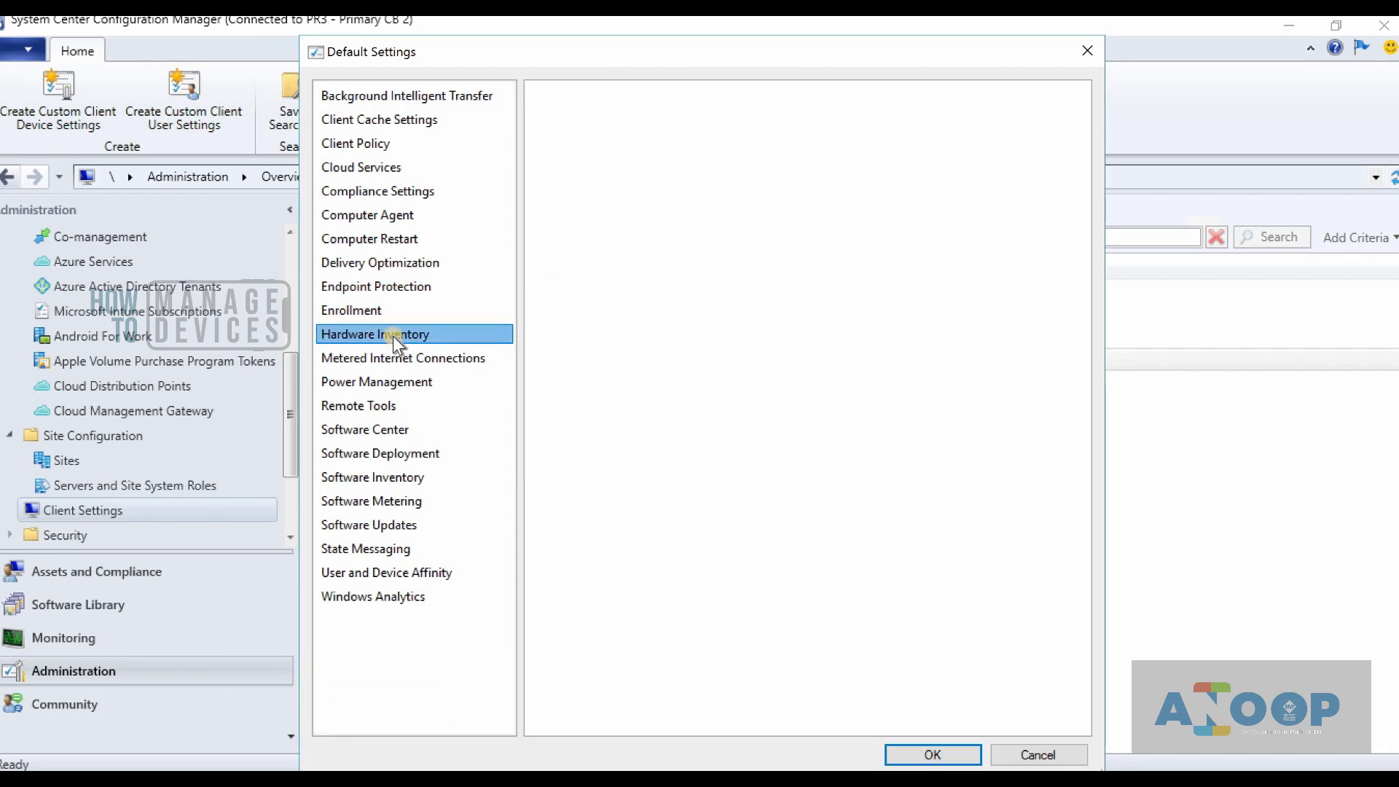
pyautogui.click(387, 357)
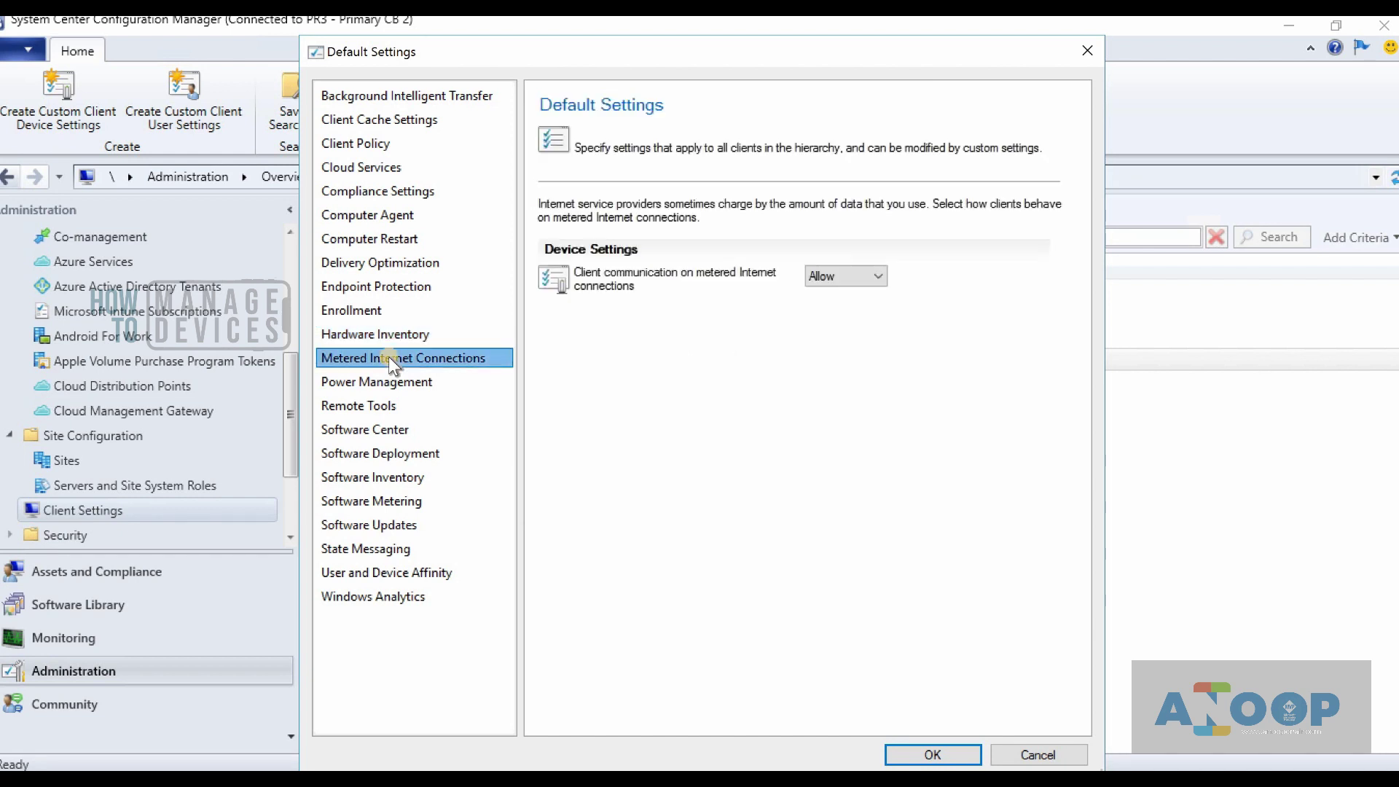
pyautogui.click(388, 384)
# - Examine the remaining default client settings from Remote Tools through Windows Analytics and close Default Settings without saving
pyautogui.click(385, 406)
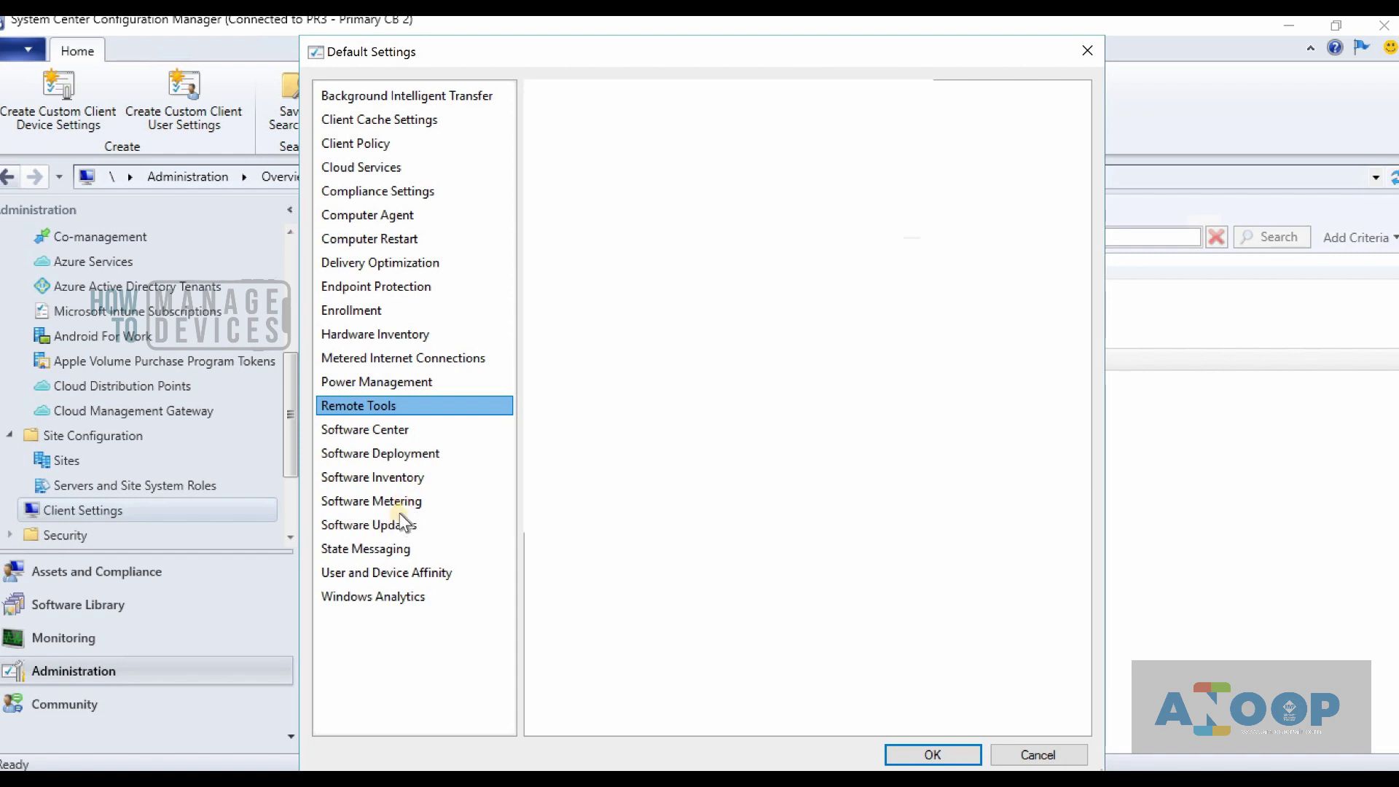
pyautogui.press('Down')
pyautogui.press('Down')
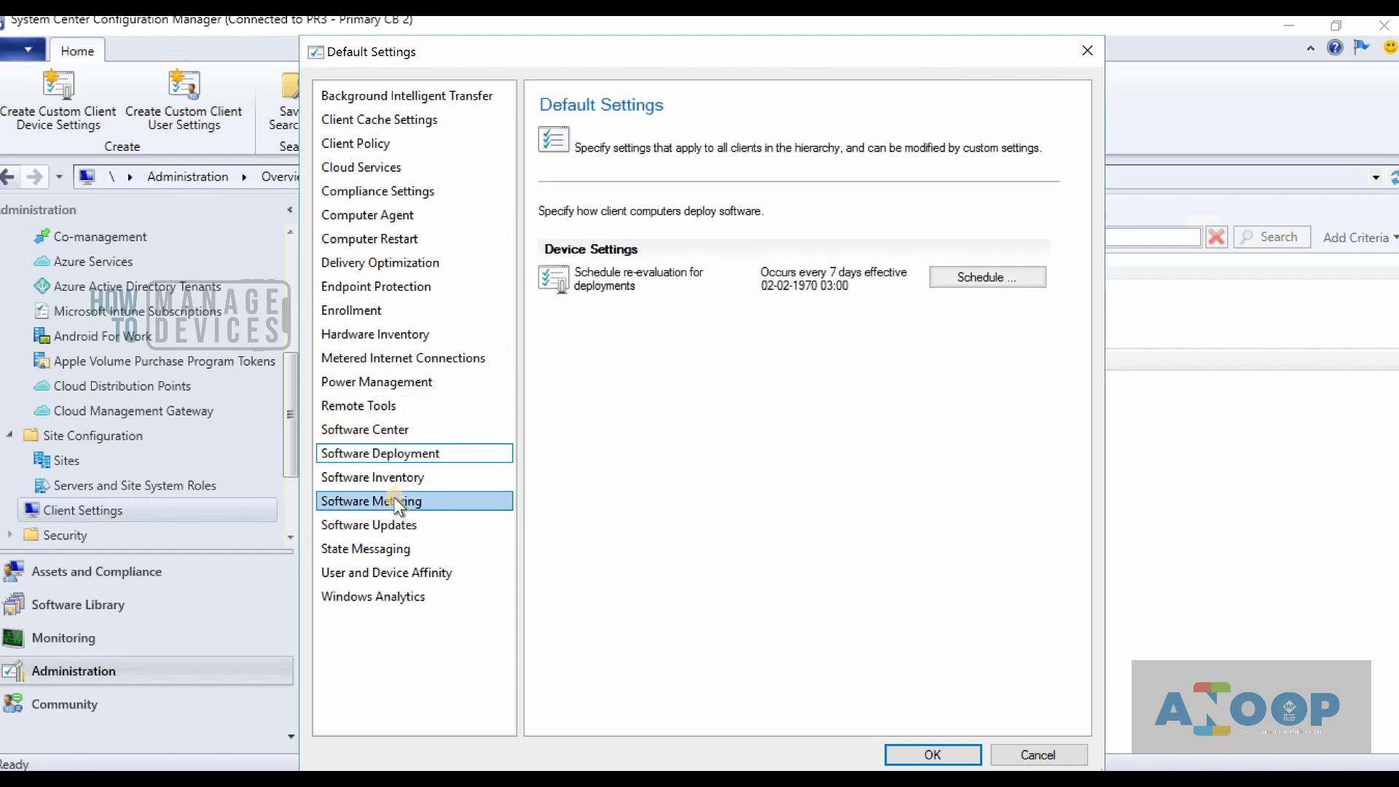
pyautogui.click(392, 524)
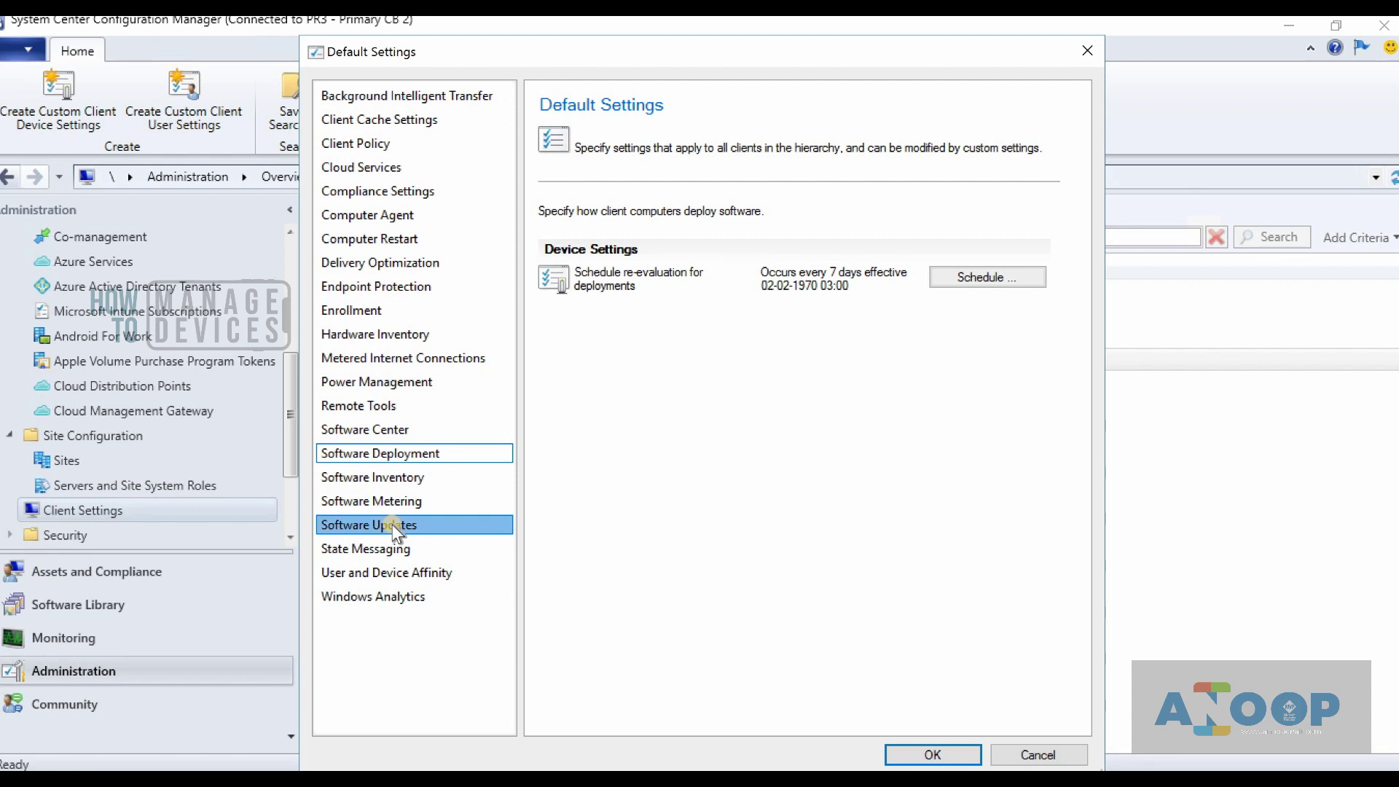
pyautogui.click(398, 551)
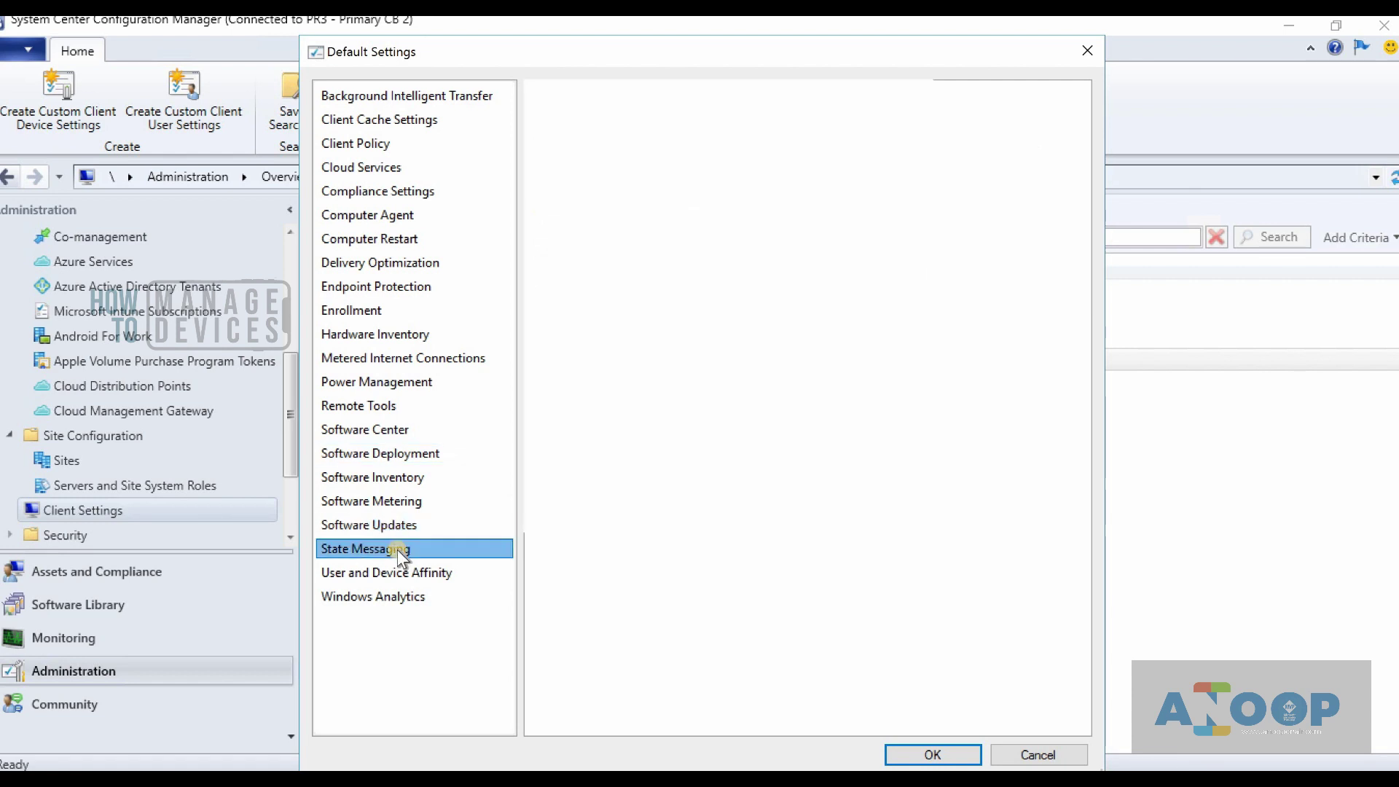
pyautogui.click(399, 573)
pyautogui.click(401, 597)
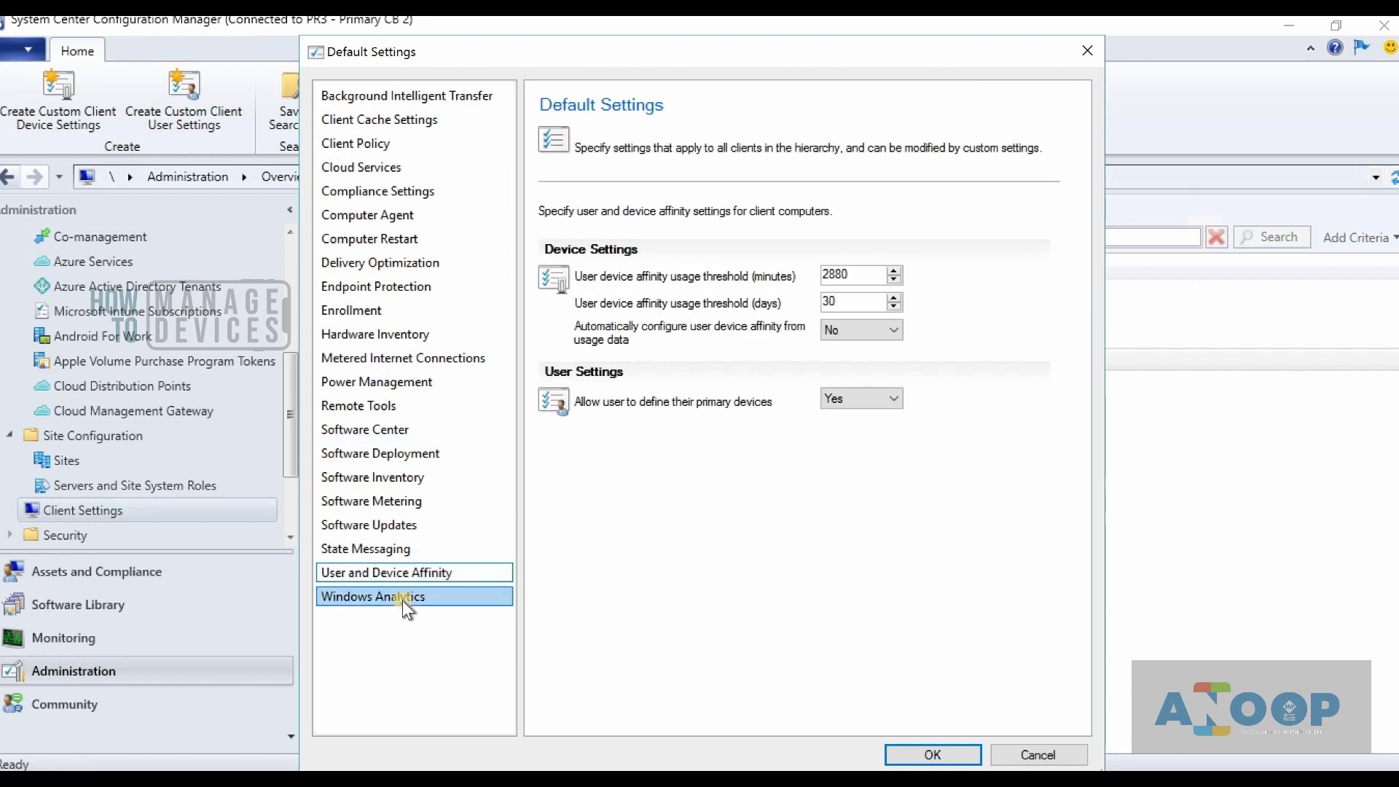
pyautogui.click(1037, 756)
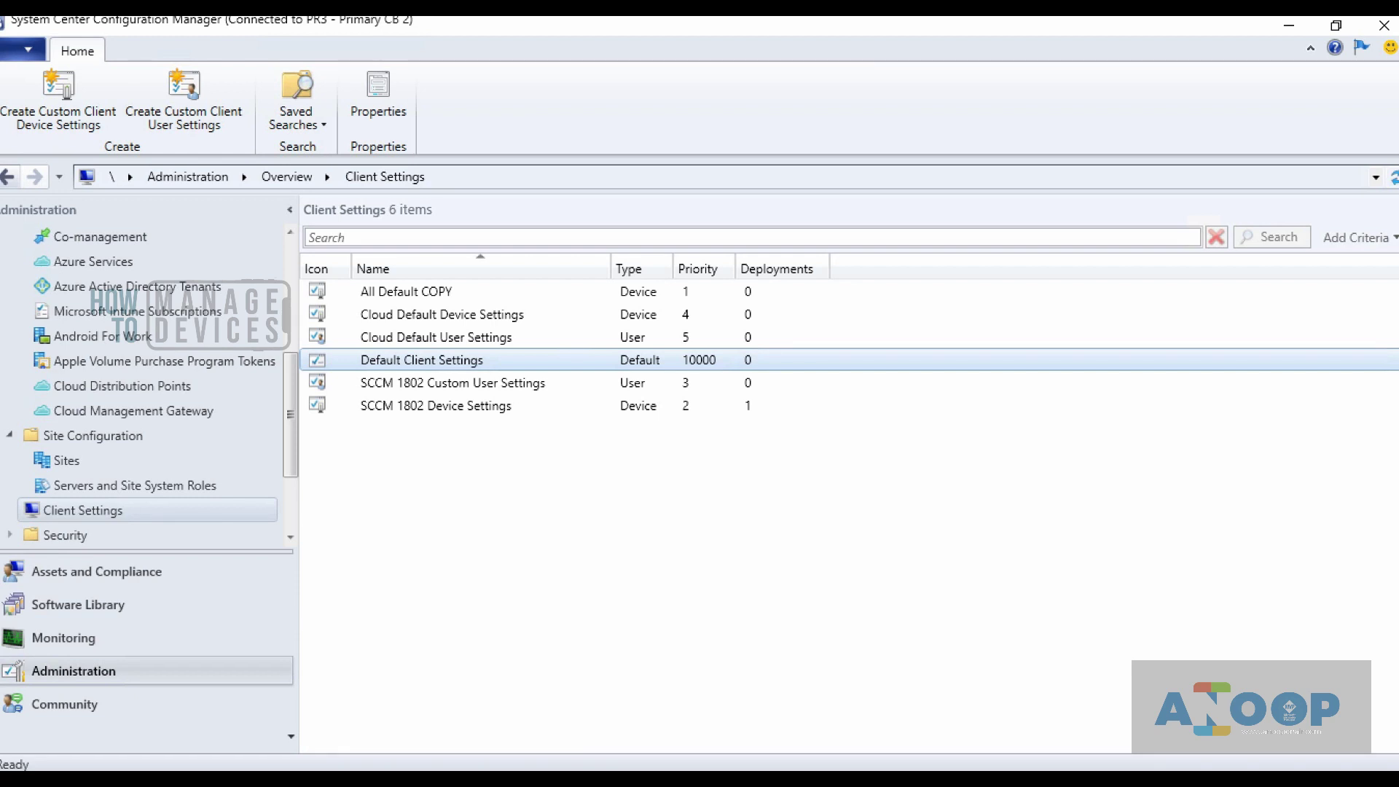
# - Open the Task Sequences list under Operating Systems in the Software Library workspace
pyautogui.click(106, 601)
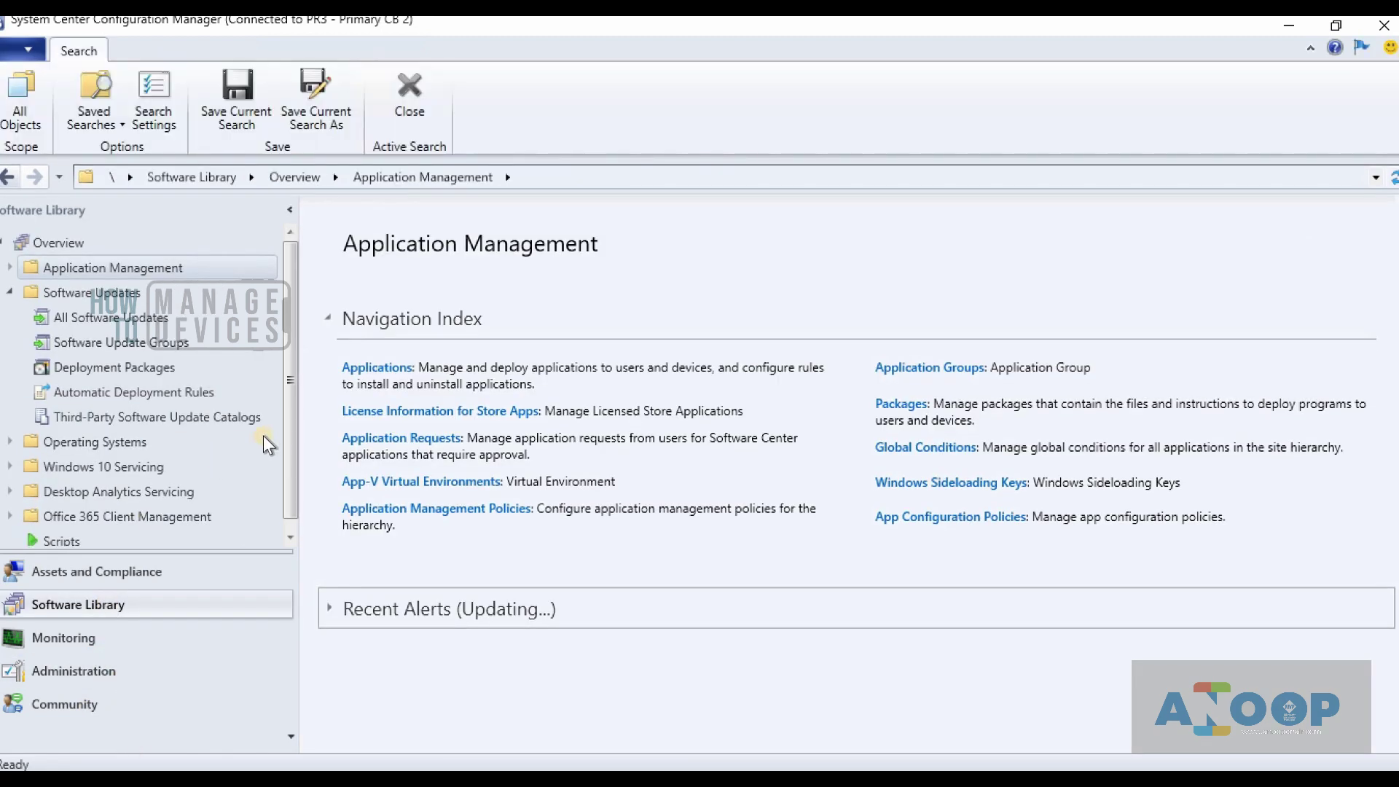
pyautogui.click(10, 442)
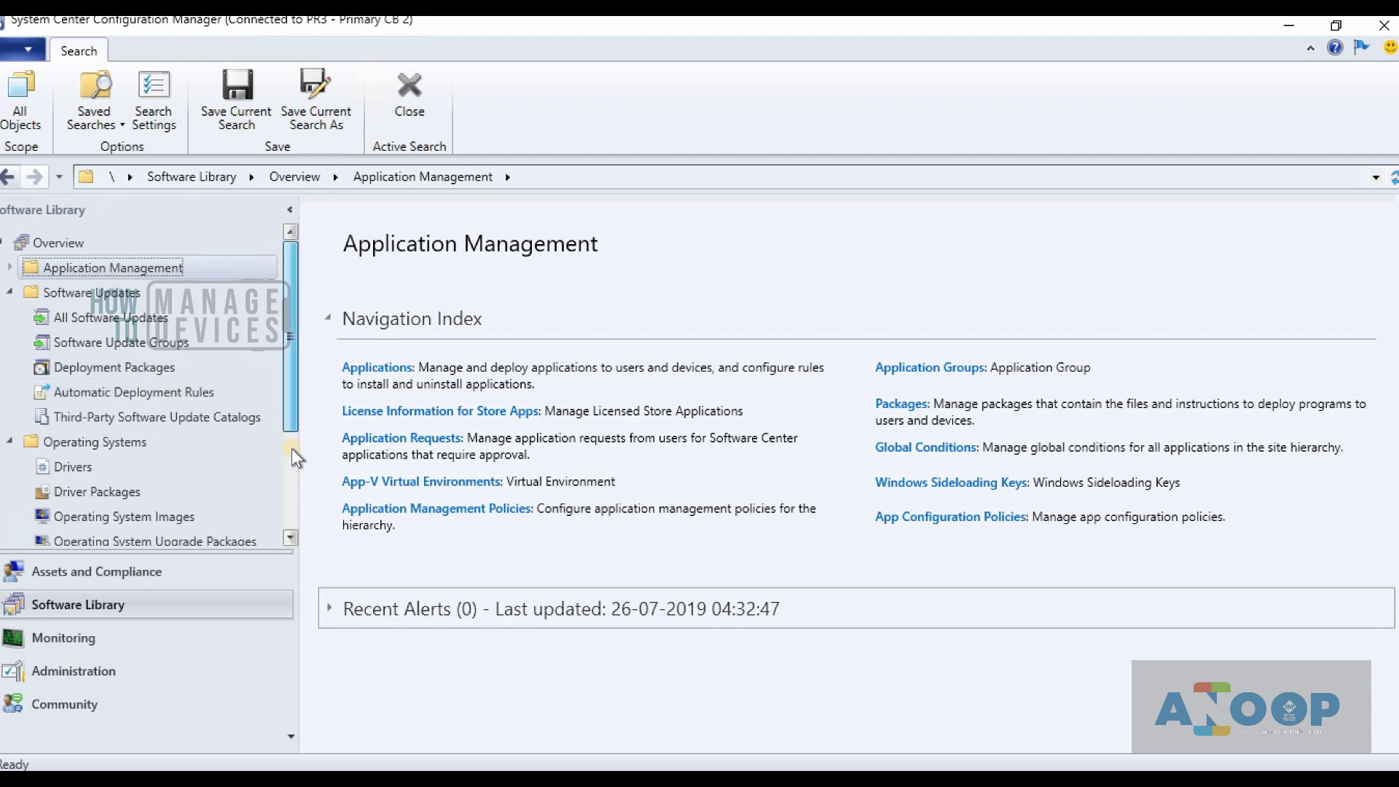
pyautogui.scroll(-2, 292, 448)
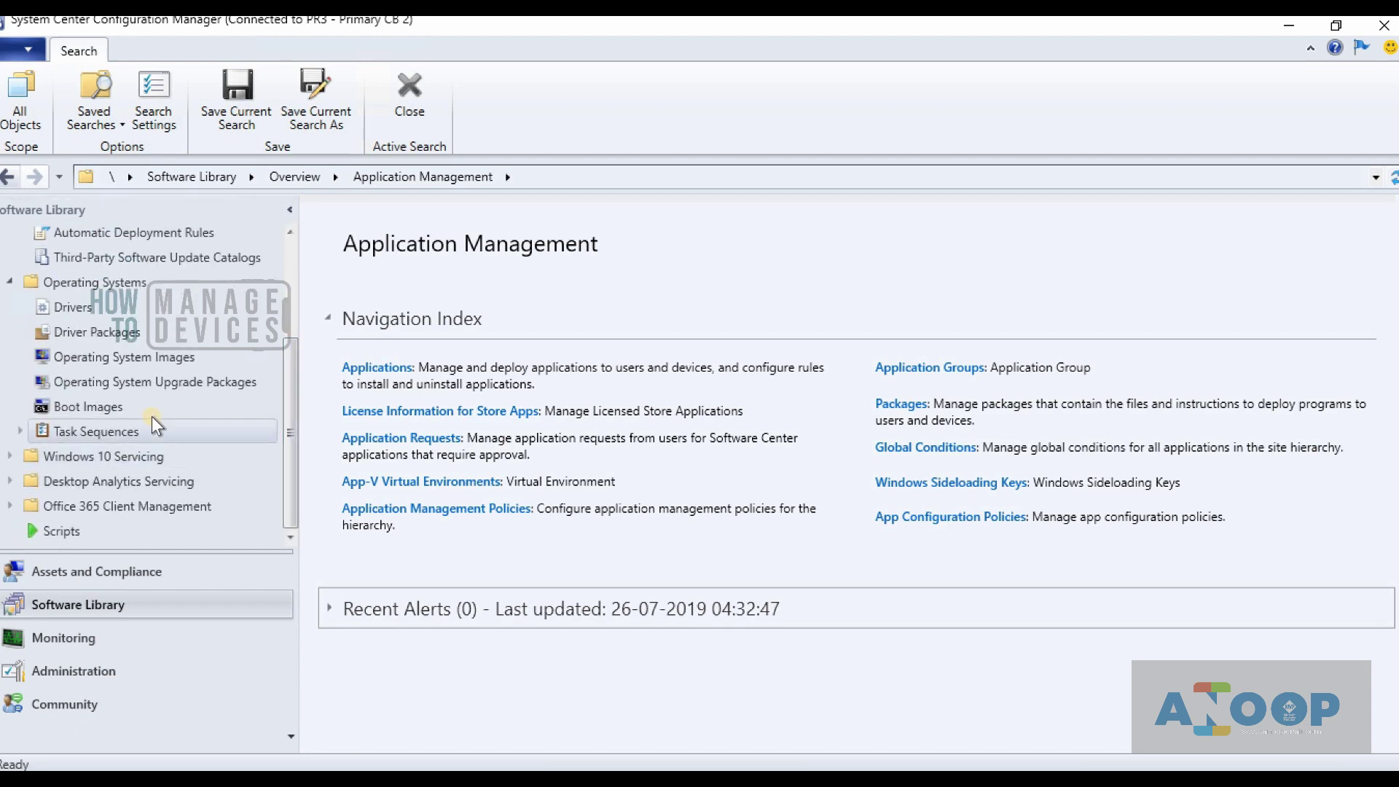
pyautogui.click(138, 426)
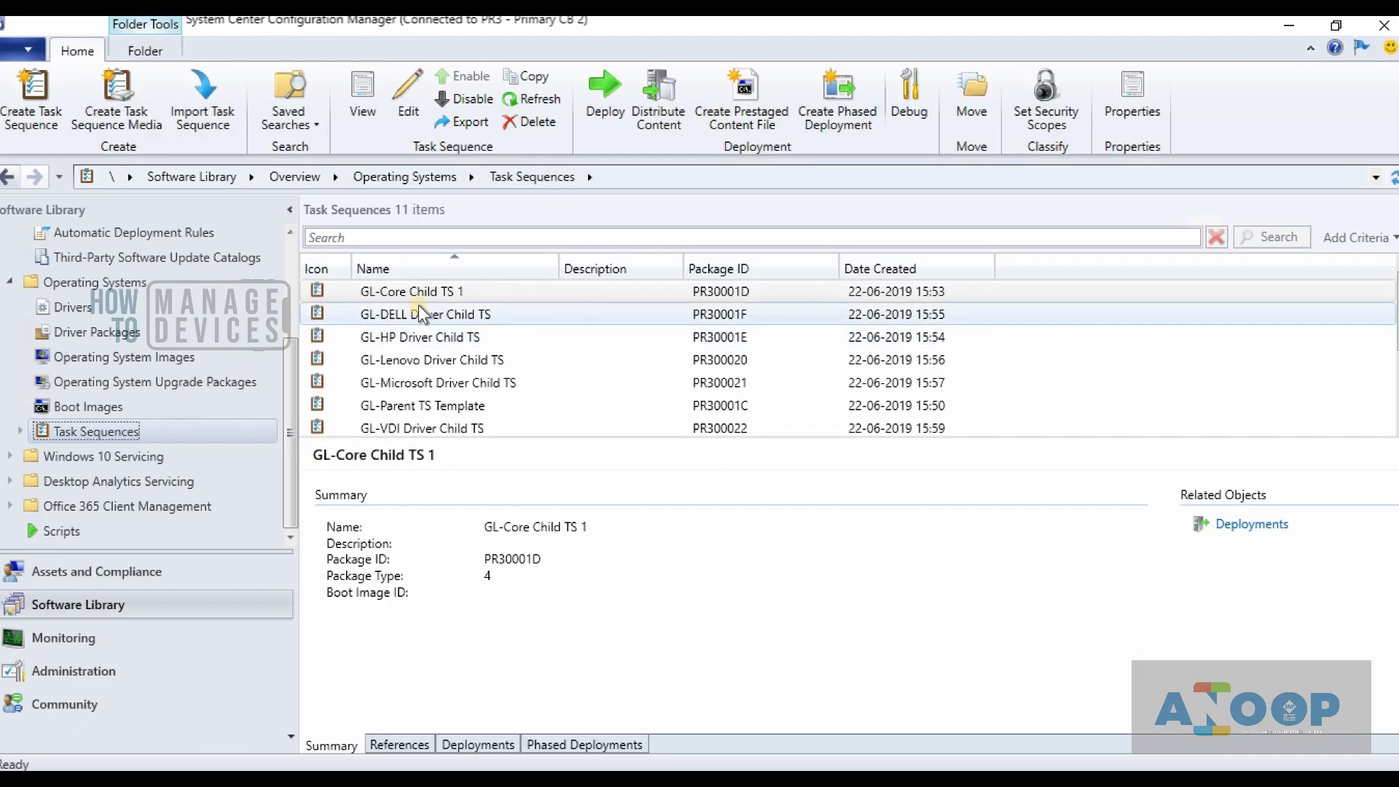
# - Start a debug deployment of GL-Core Child TS 1, check its collection selection and cancel the Deploy Software Wizard
pyautogui.rightClick(417, 291)
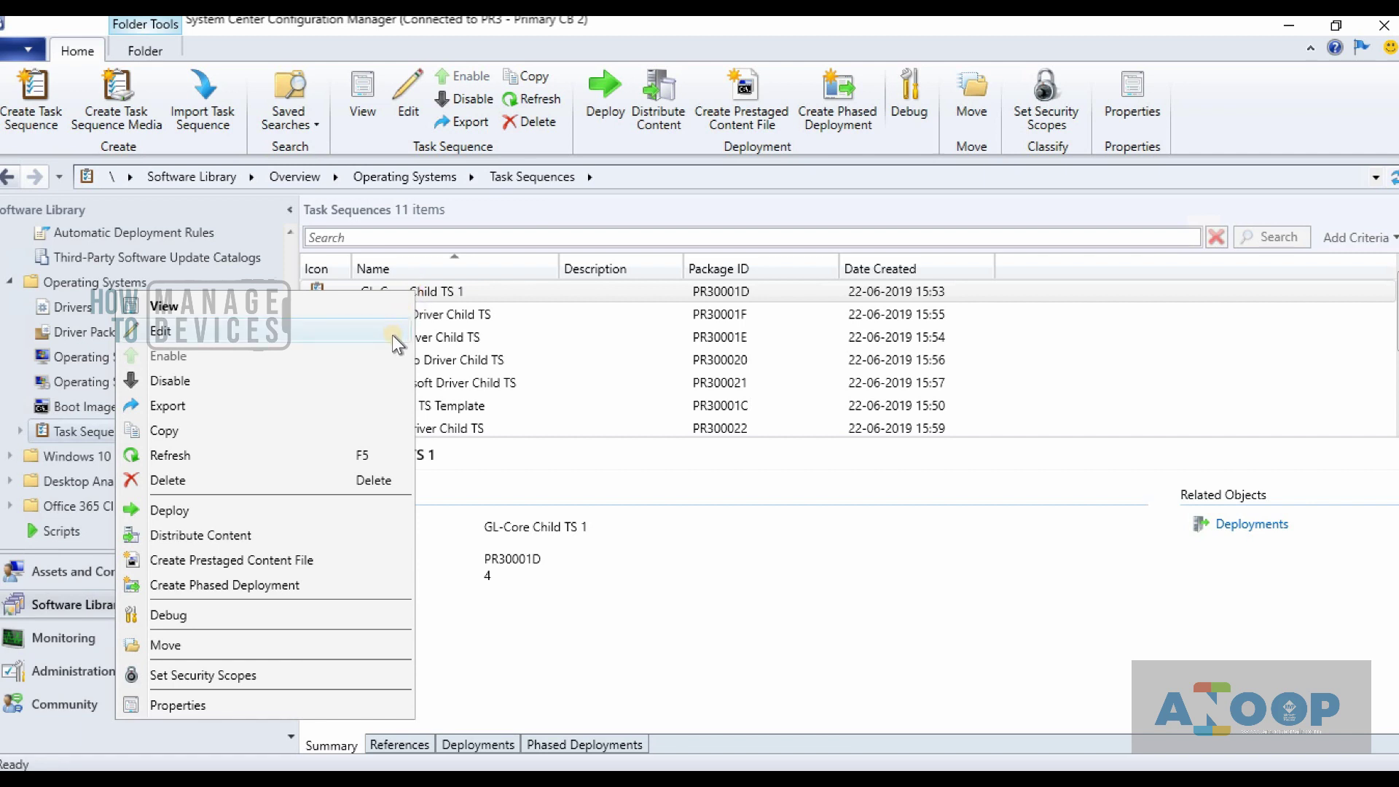
pyautogui.click(294, 616)
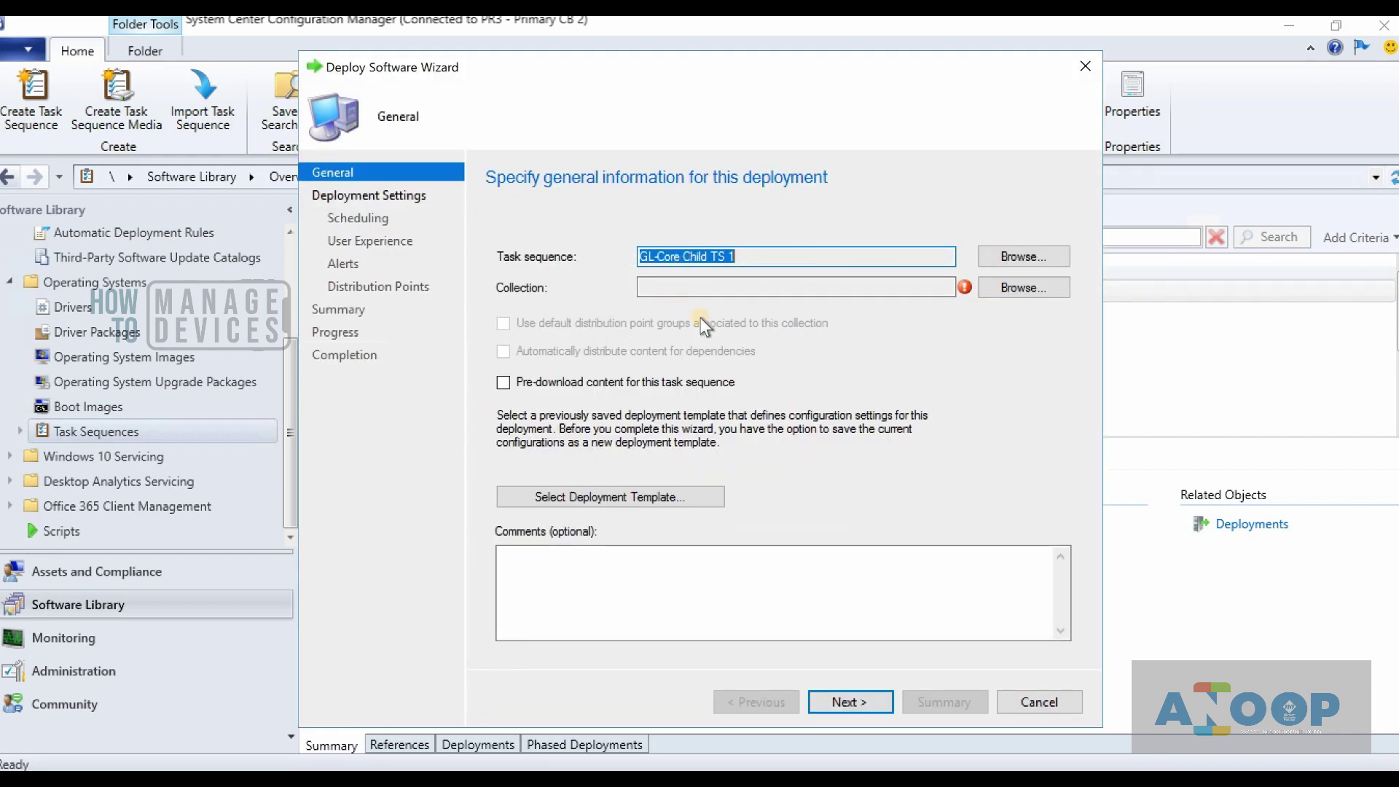
pyautogui.click(1028, 292)
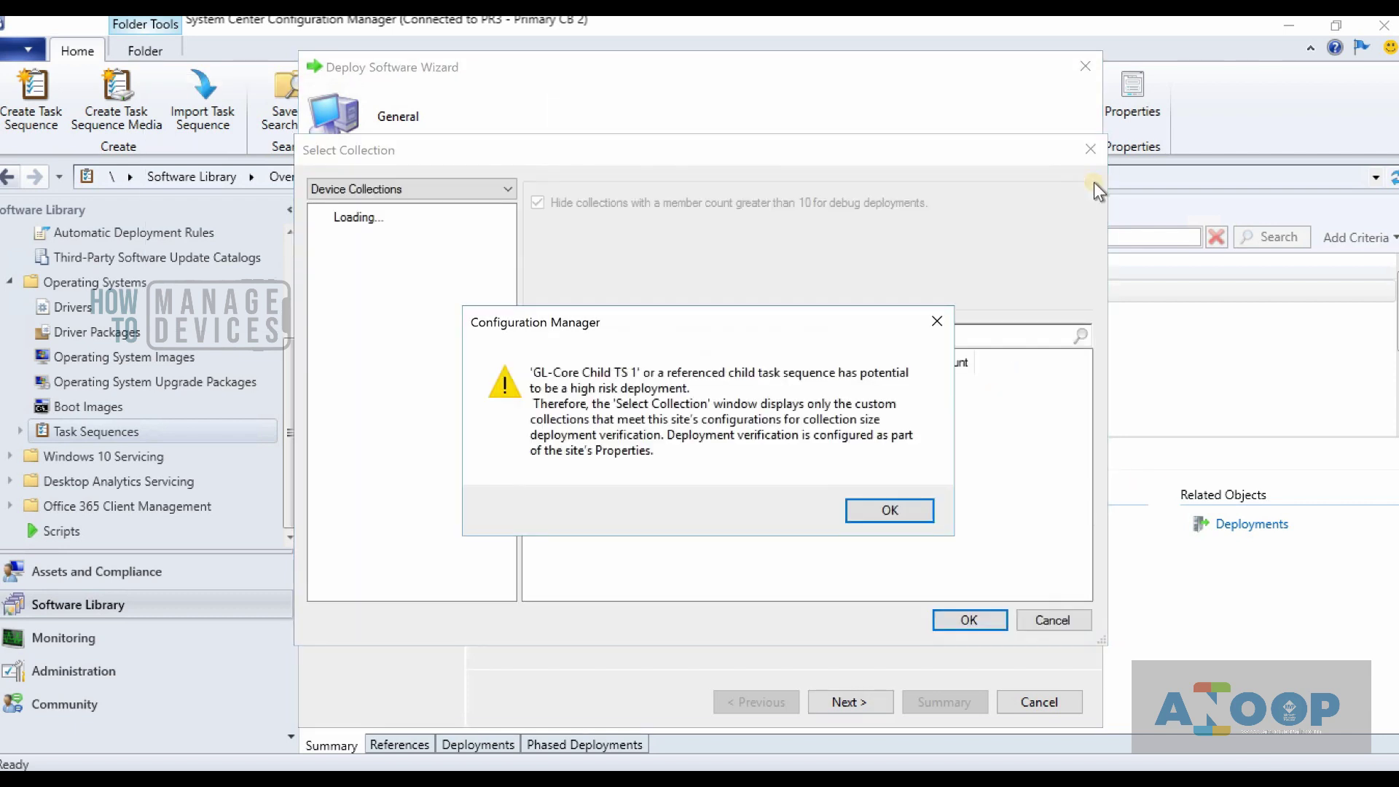
pyautogui.click(886, 513)
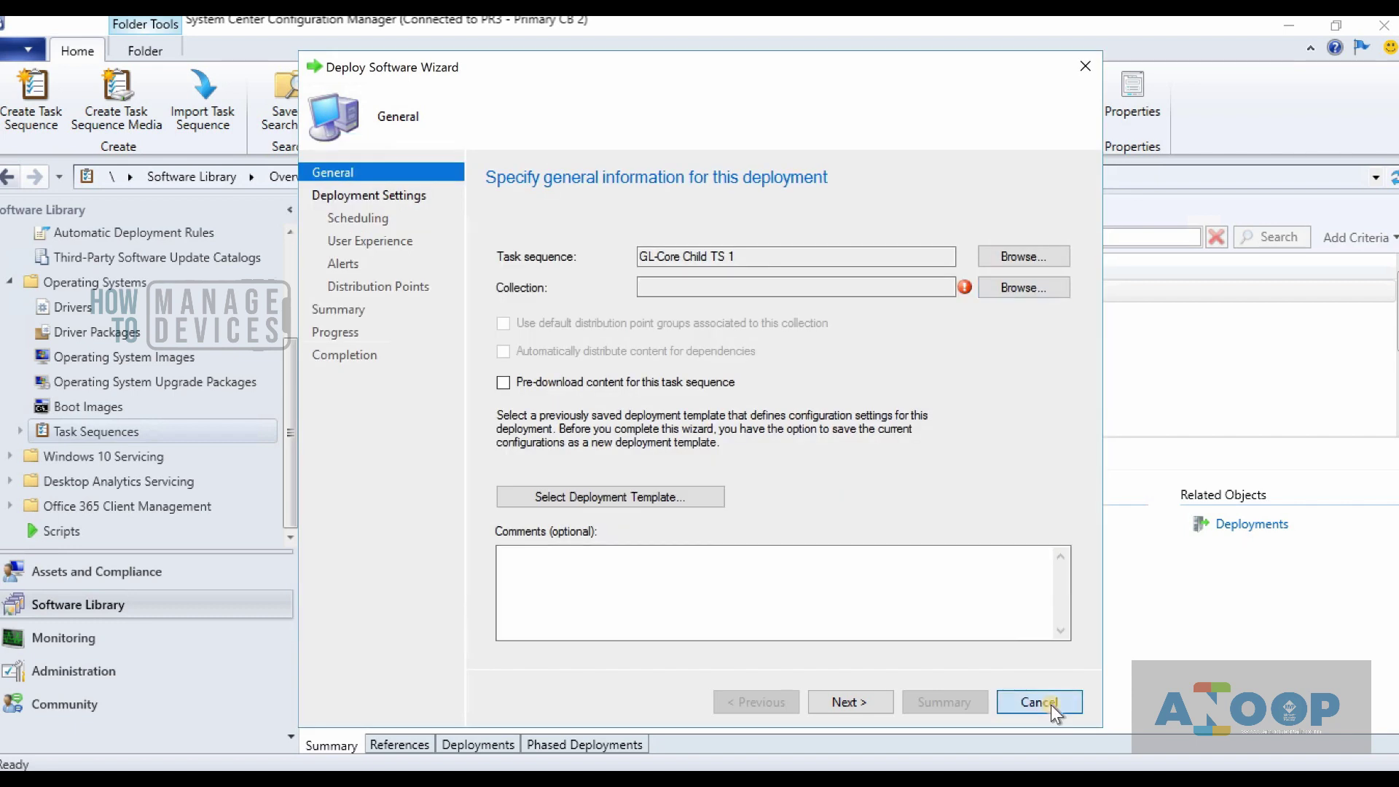
pyautogui.click(1050, 705)
# - Add an Install Application step to GL-HP Driver Child TS, try its option to clear cached content after installing, and close the editor without saving
pyautogui.click(734, 481)
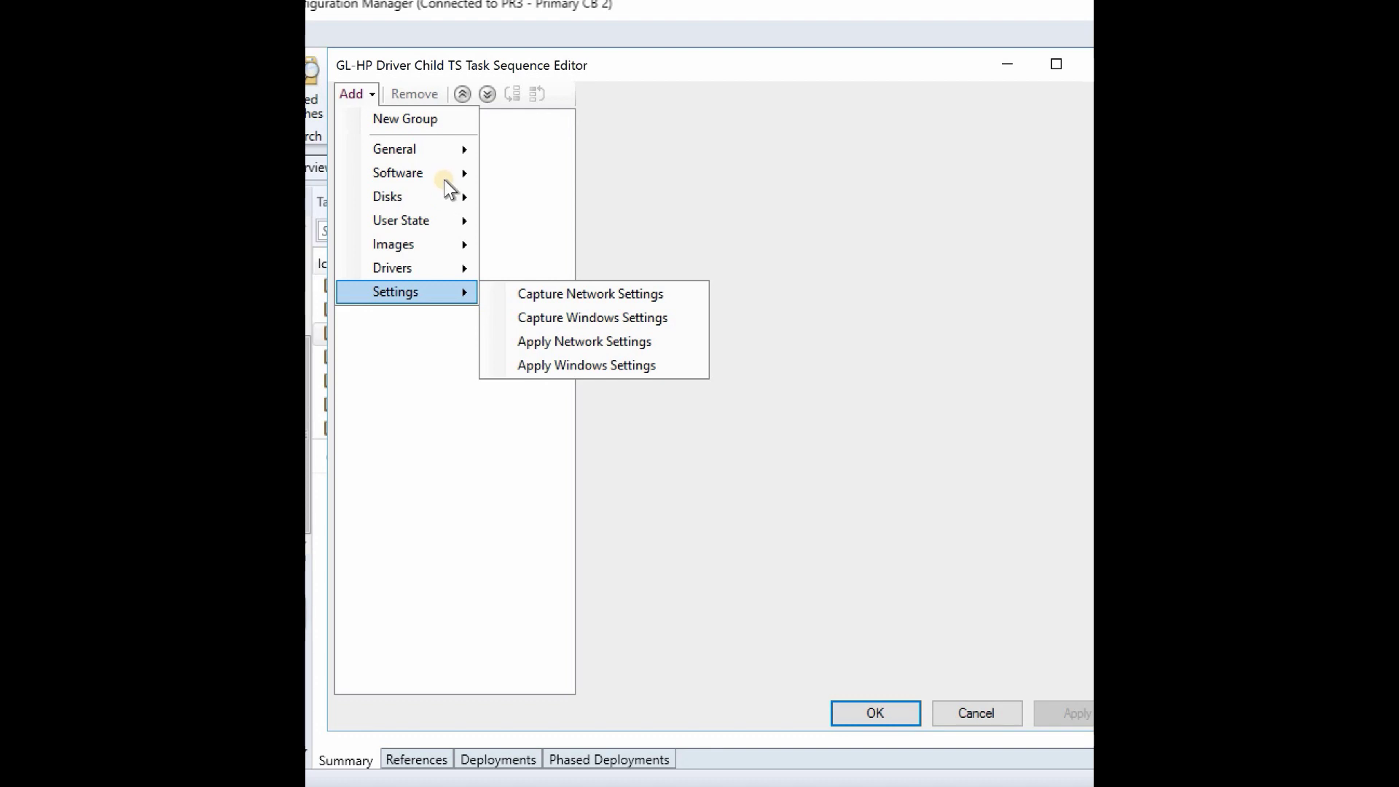
pyautogui.moveTo(445, 175)
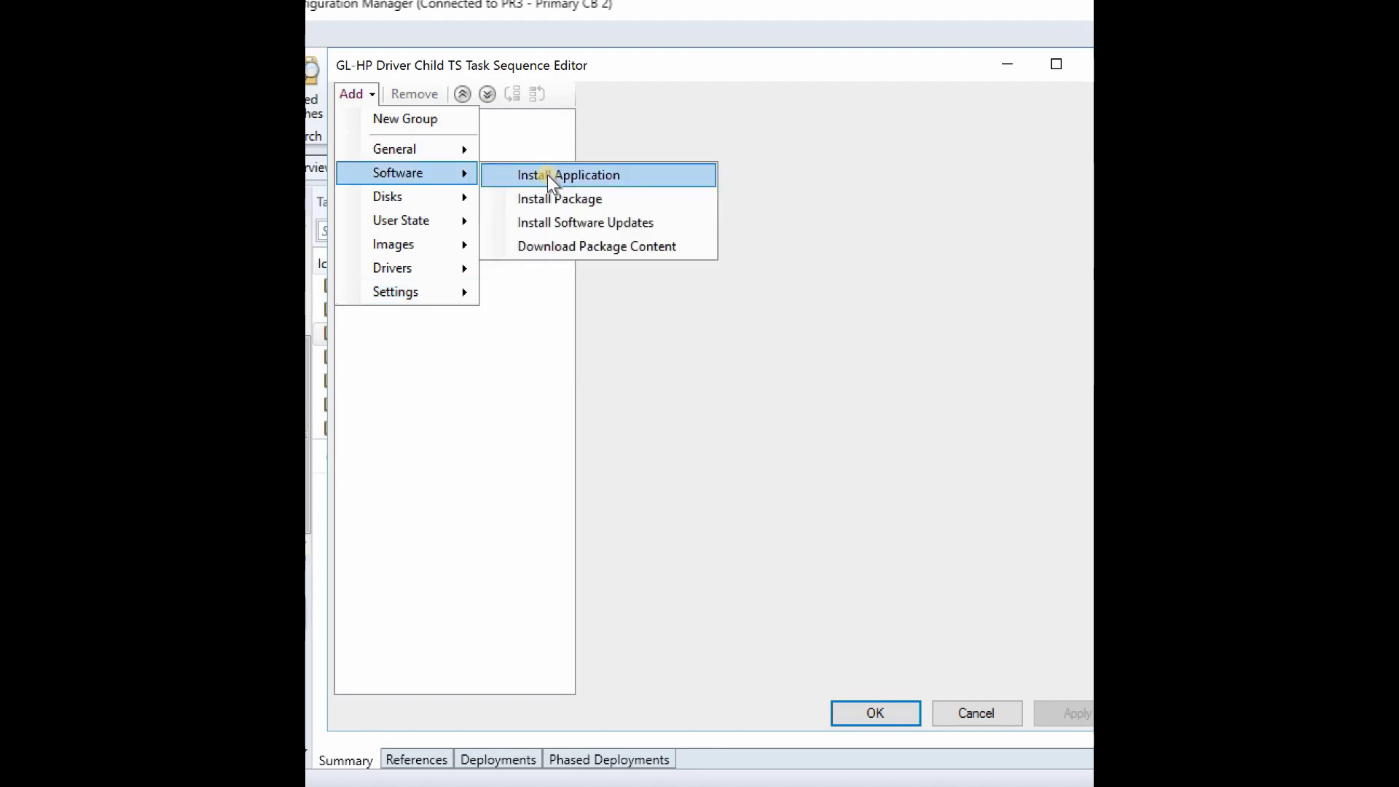
pyautogui.click(548, 177)
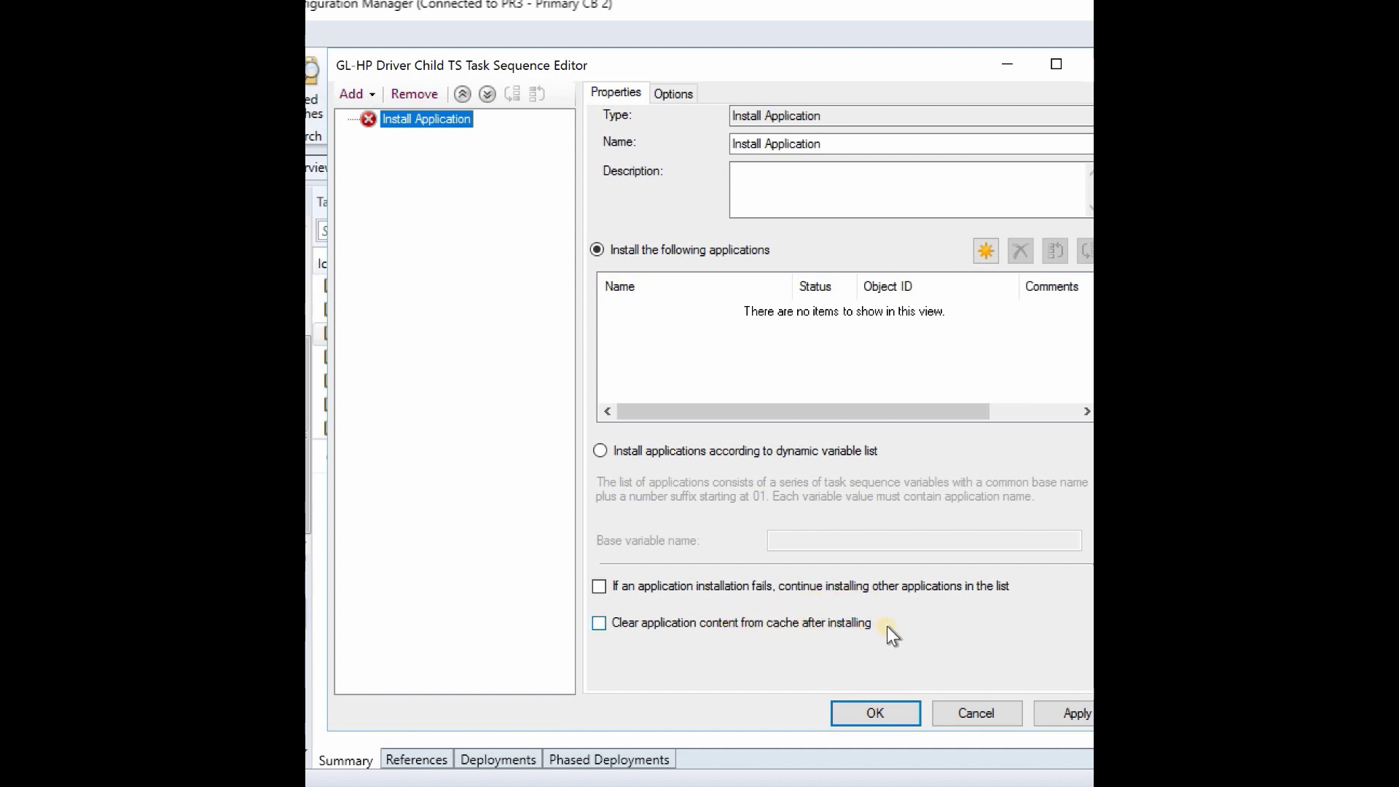
pyautogui.click(598, 623)
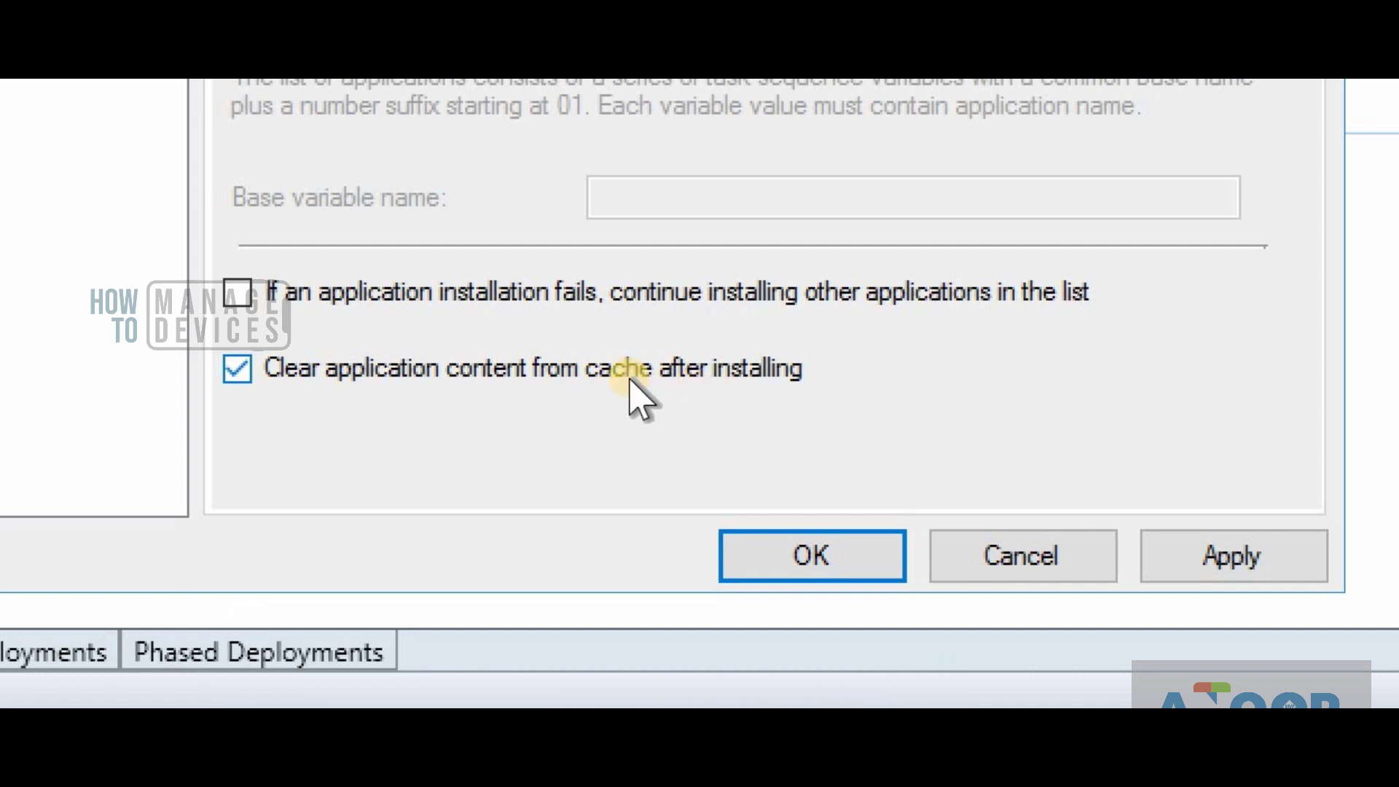
pyautogui.click(231, 370)
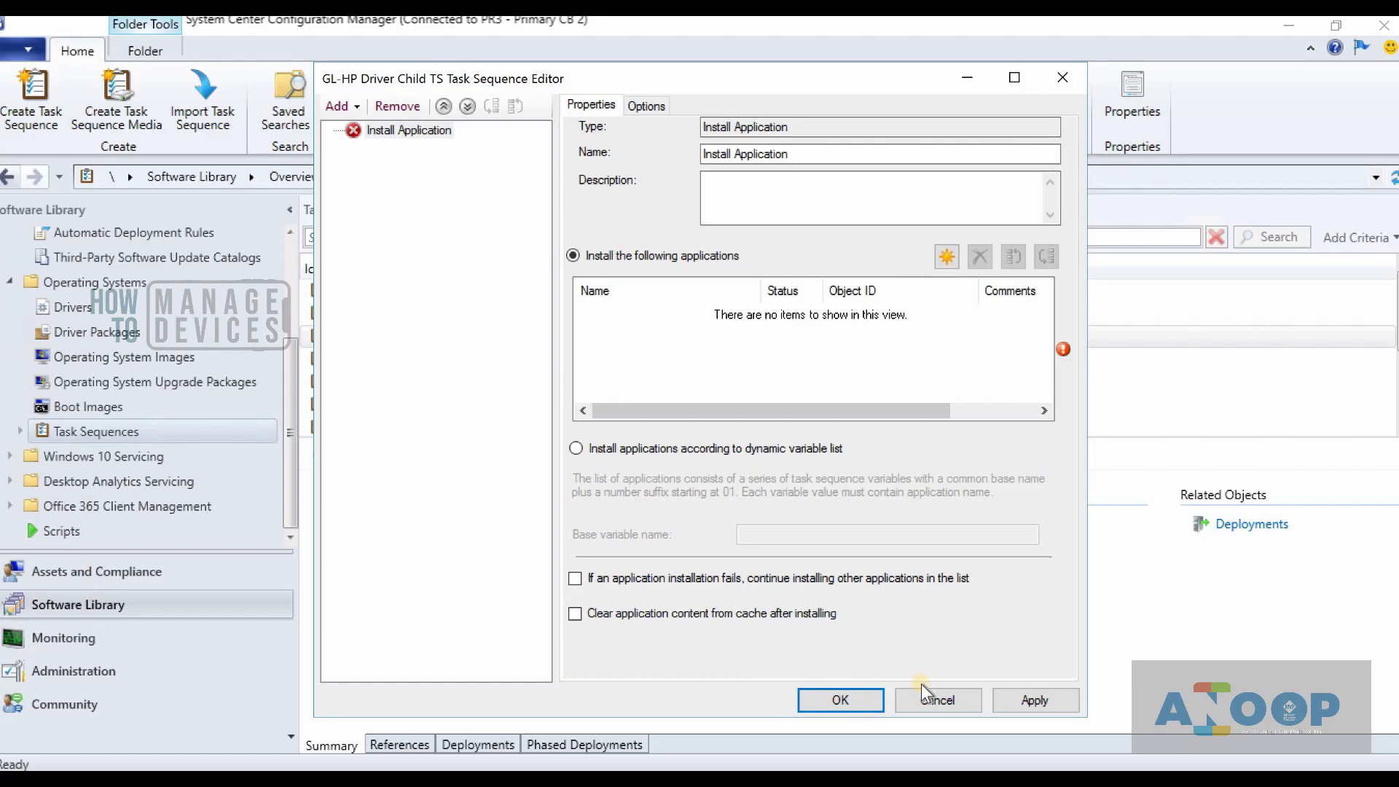
pyautogui.click(929, 693)
pyautogui.click(778, 481)
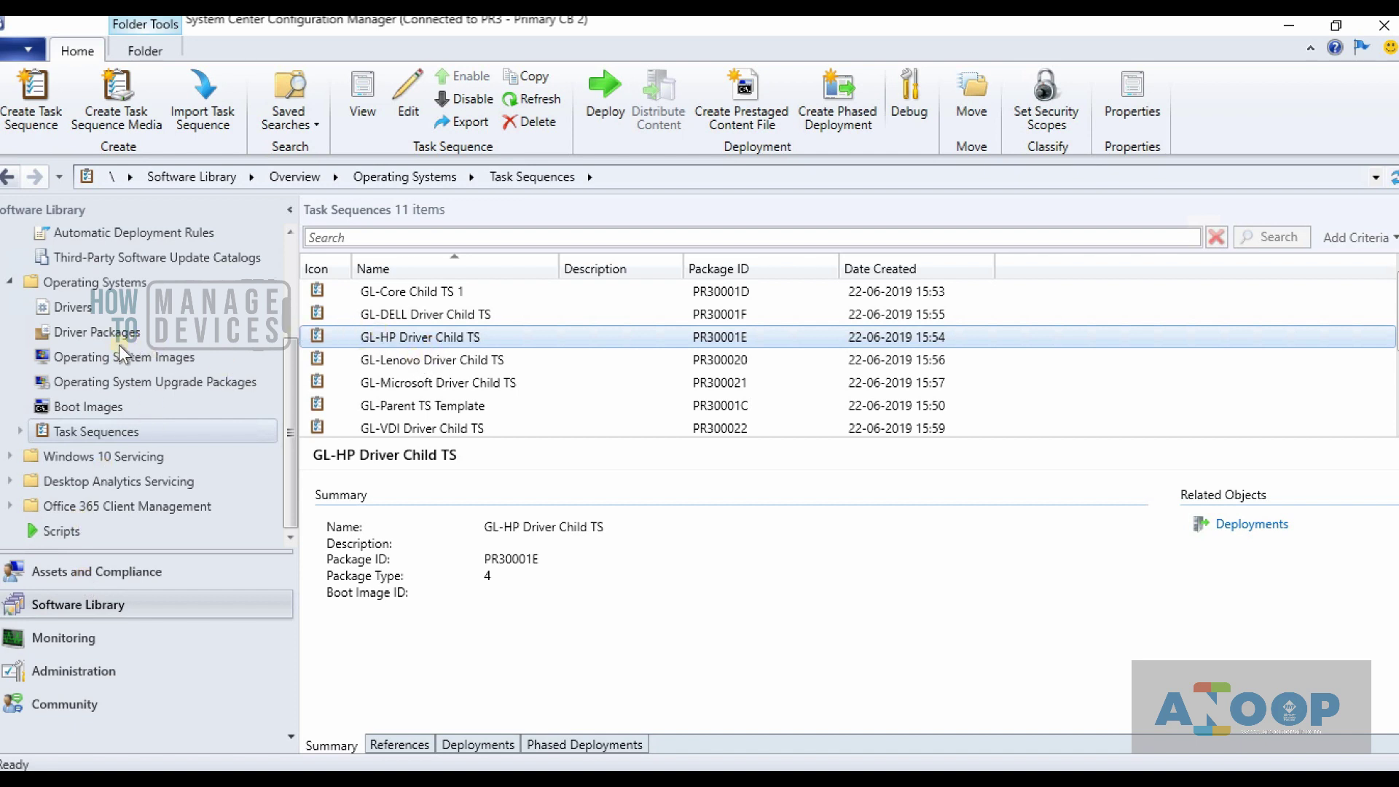
# - Open the Applications list under Application Management in the Software Library workspace
pyautogui.click(291, 247)
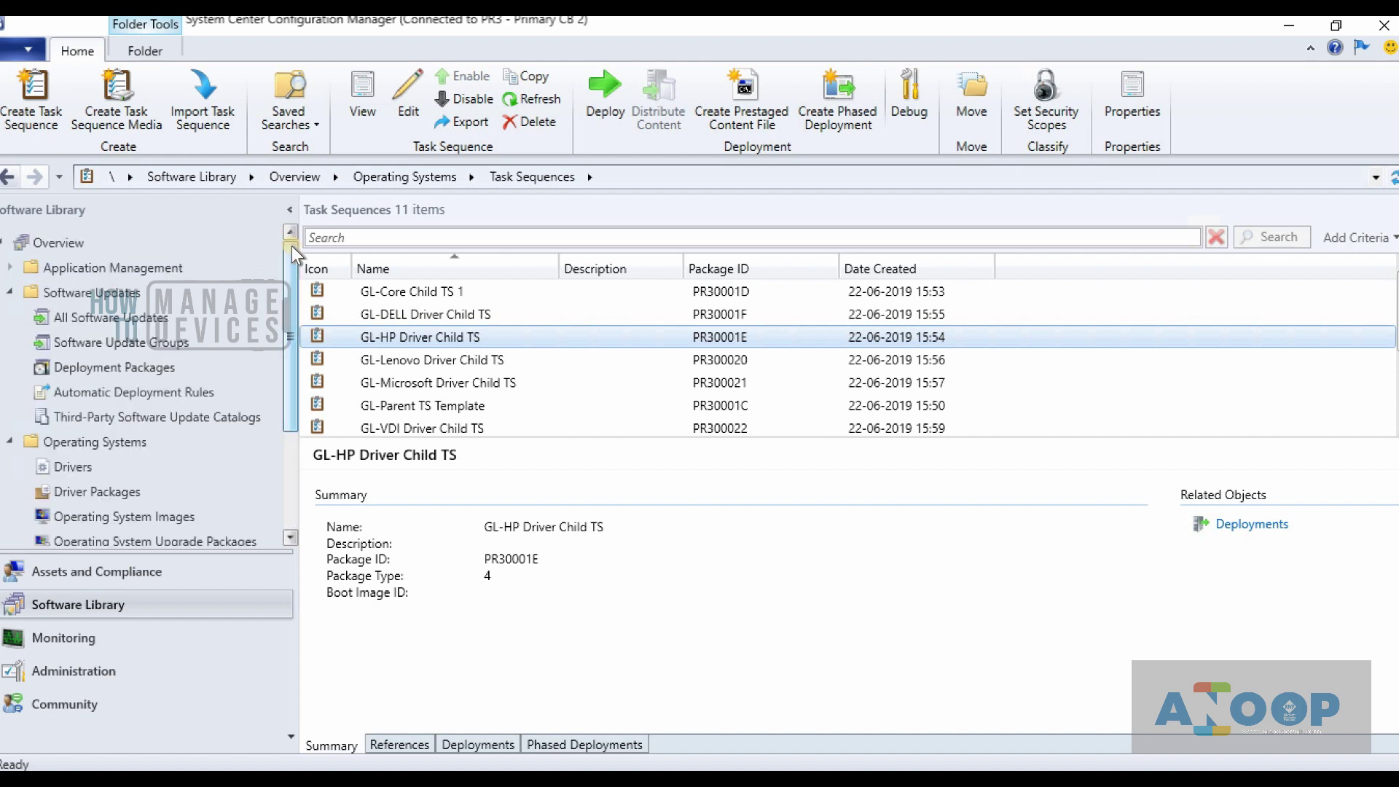
pyautogui.click(18, 271)
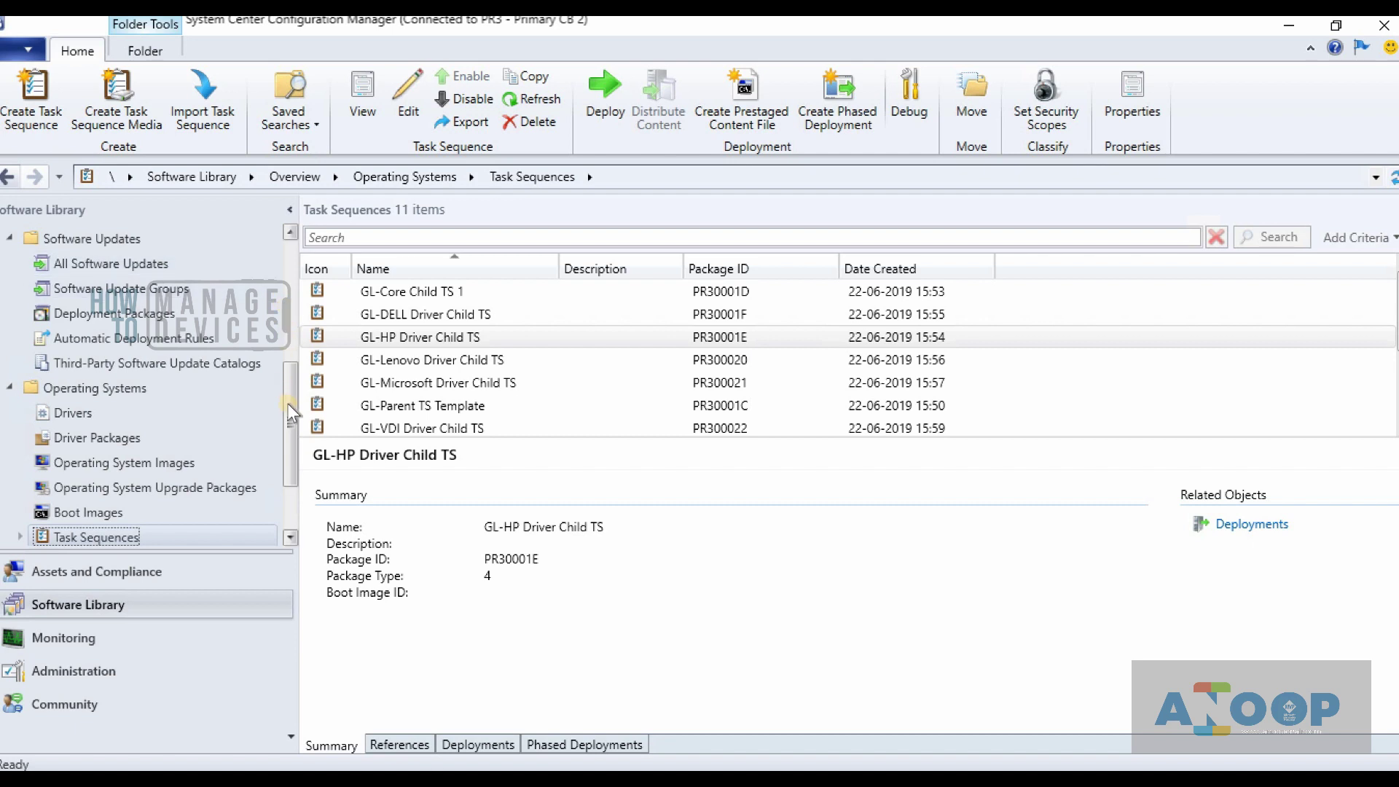
pyautogui.moveTo(287, 400); pyautogui.dragTo(294, 253)
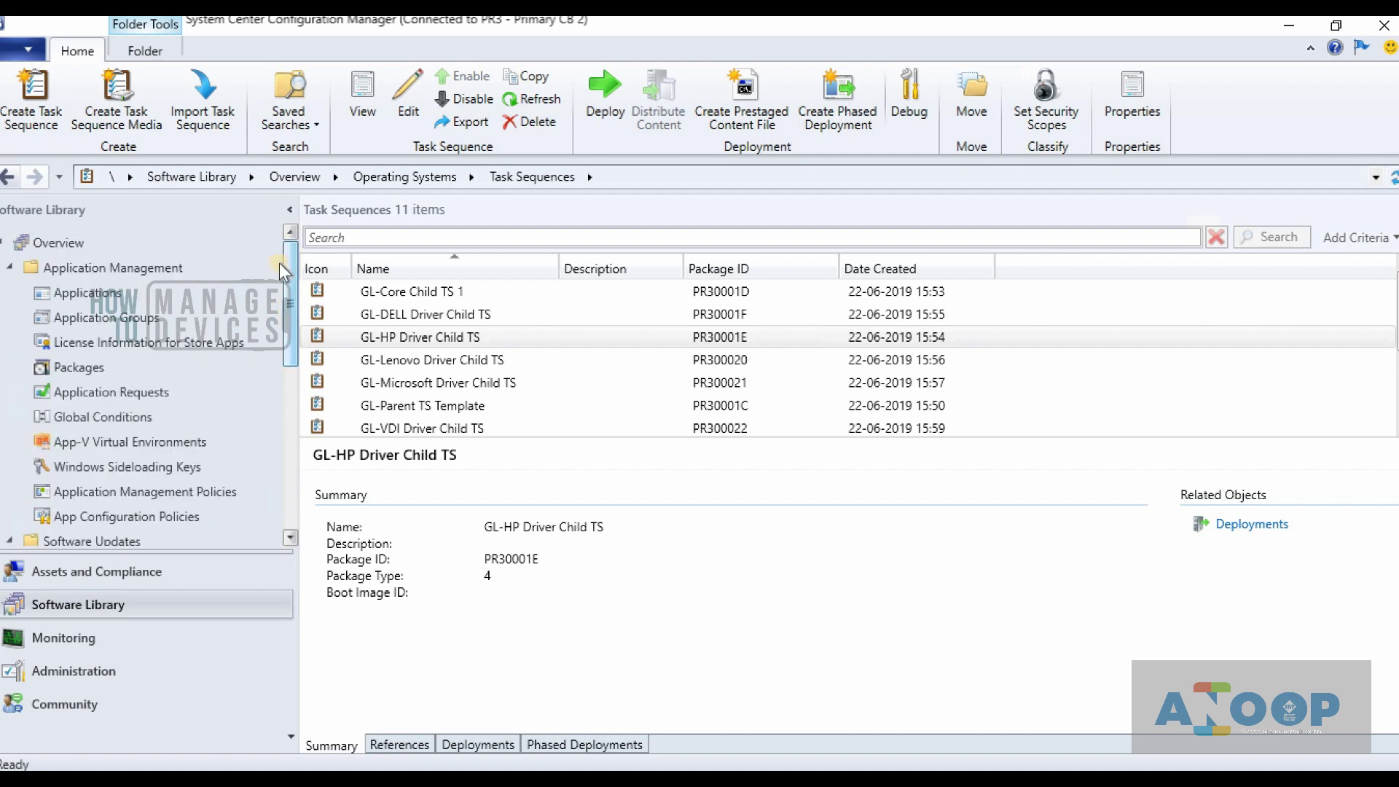
pyautogui.click(93, 295)
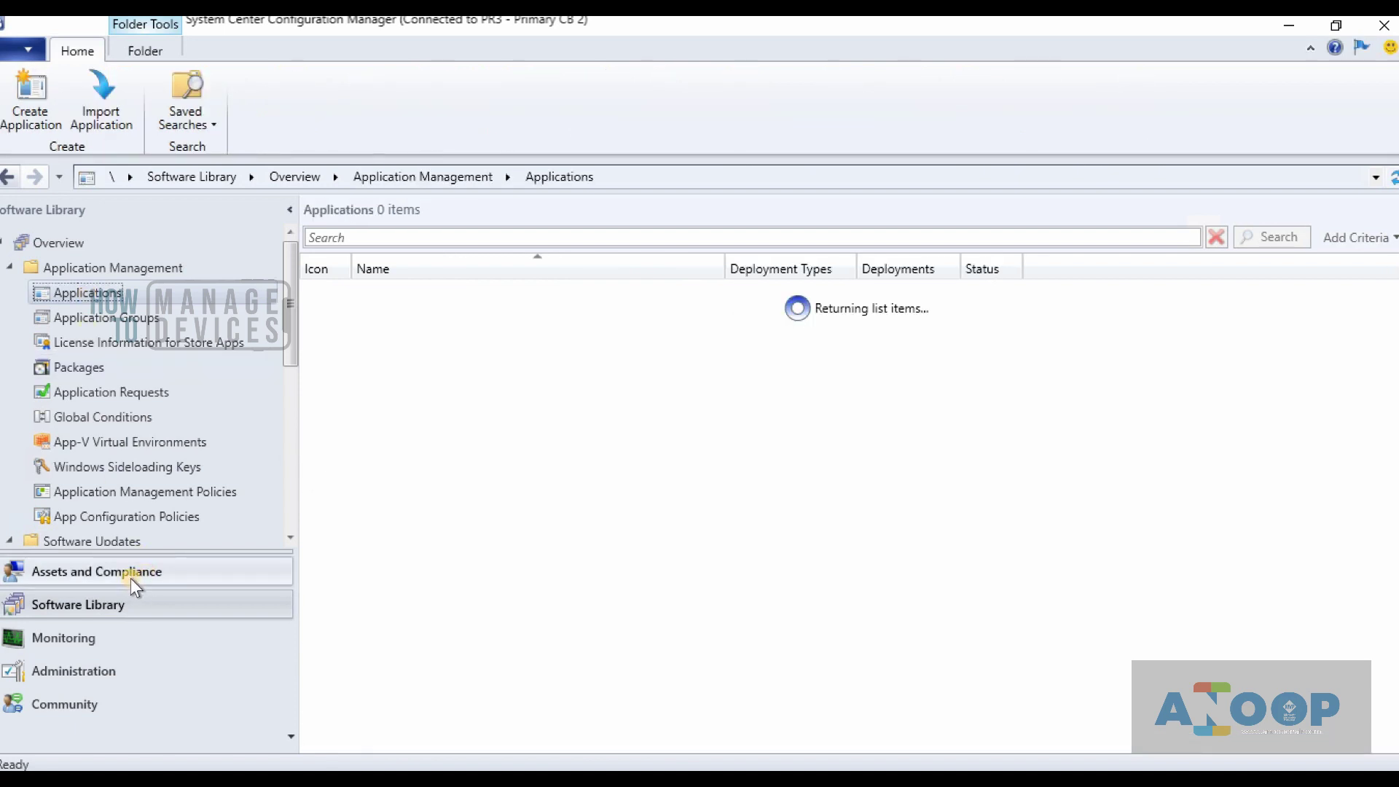
# - Open the Default Collection folder under User Collections in the Assets and Compliance workspace
pyautogui.click(130, 579)
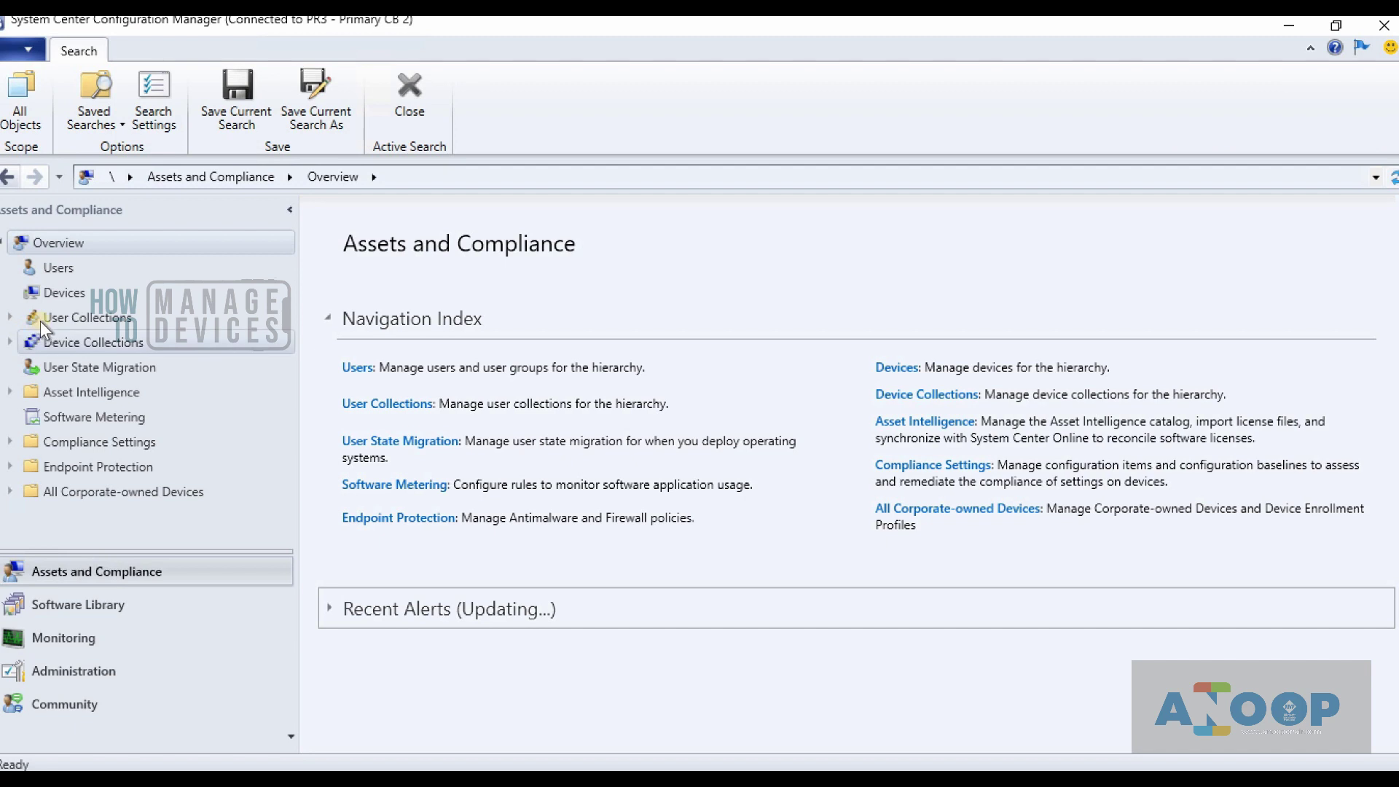
pyautogui.click(10, 317)
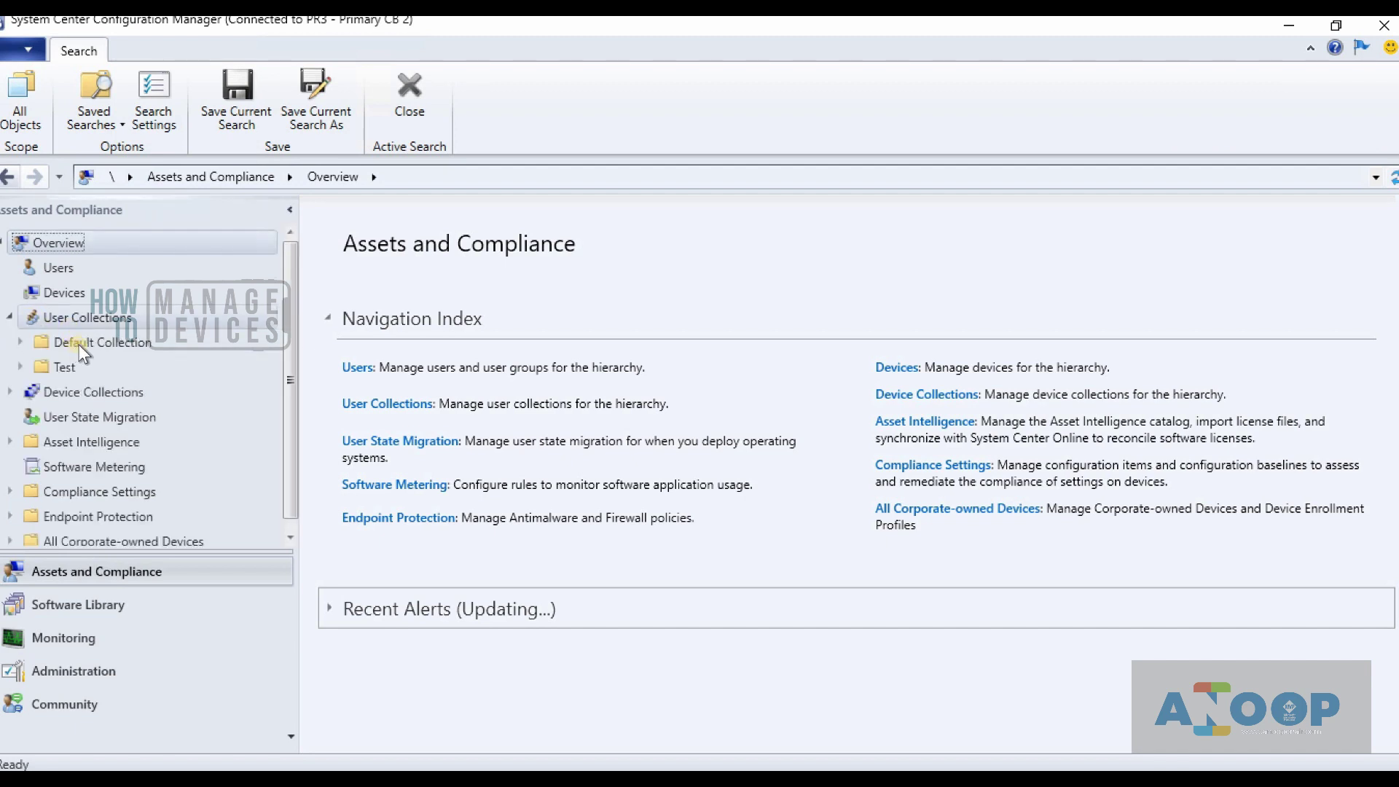
pyautogui.click(81, 341)
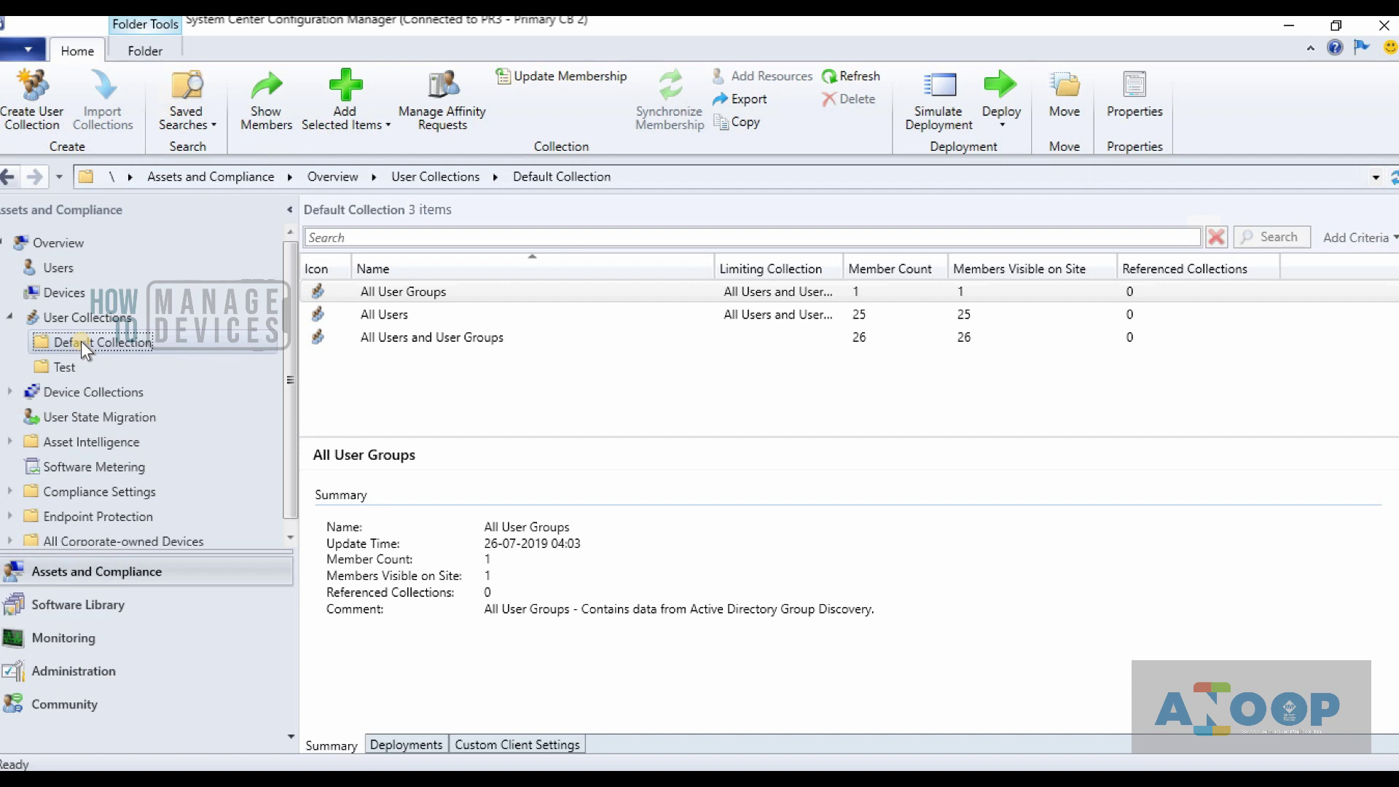
# - Open the security scopes of the Default Collection folder, try clearing the MUM scope and cancel the change
pyautogui.rightClick(81, 341)
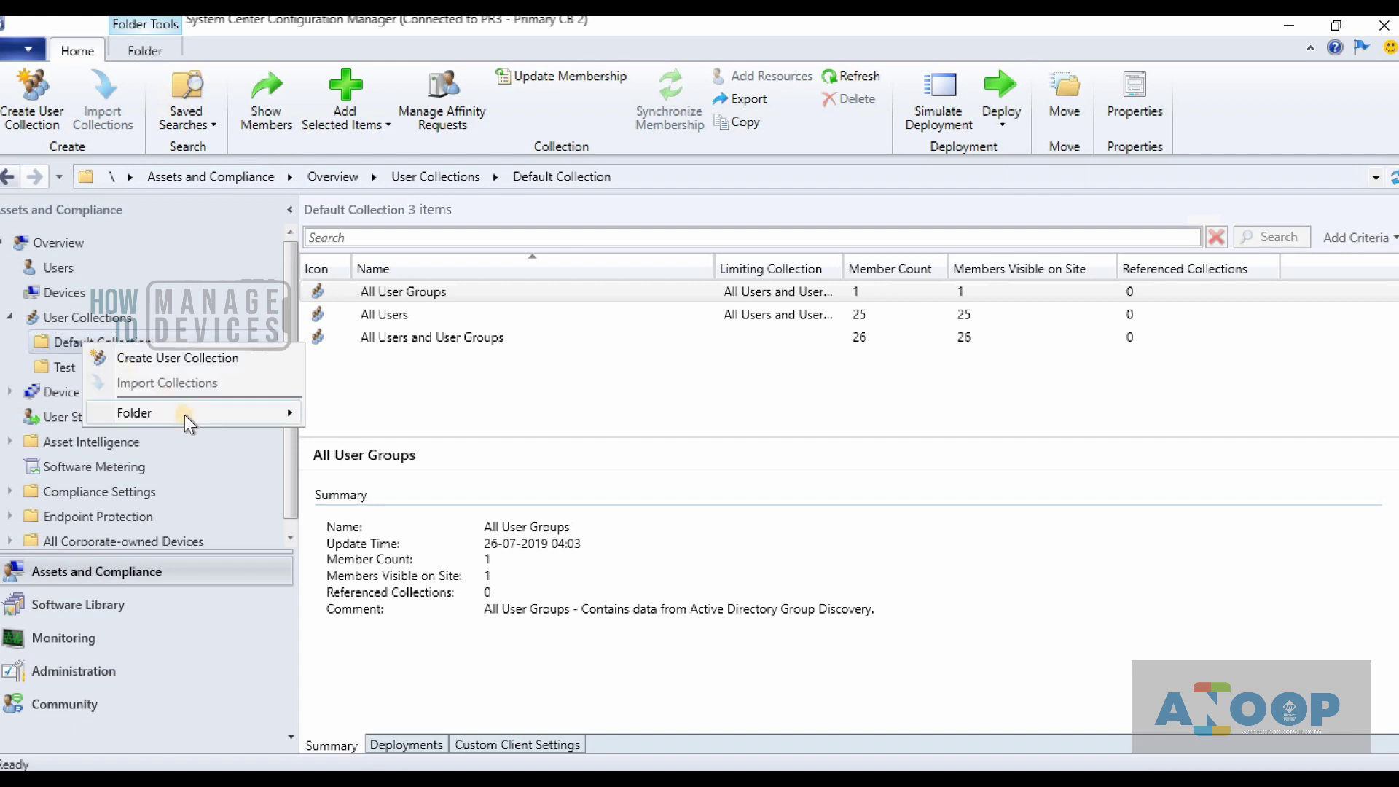
pyautogui.moveTo(186, 414)
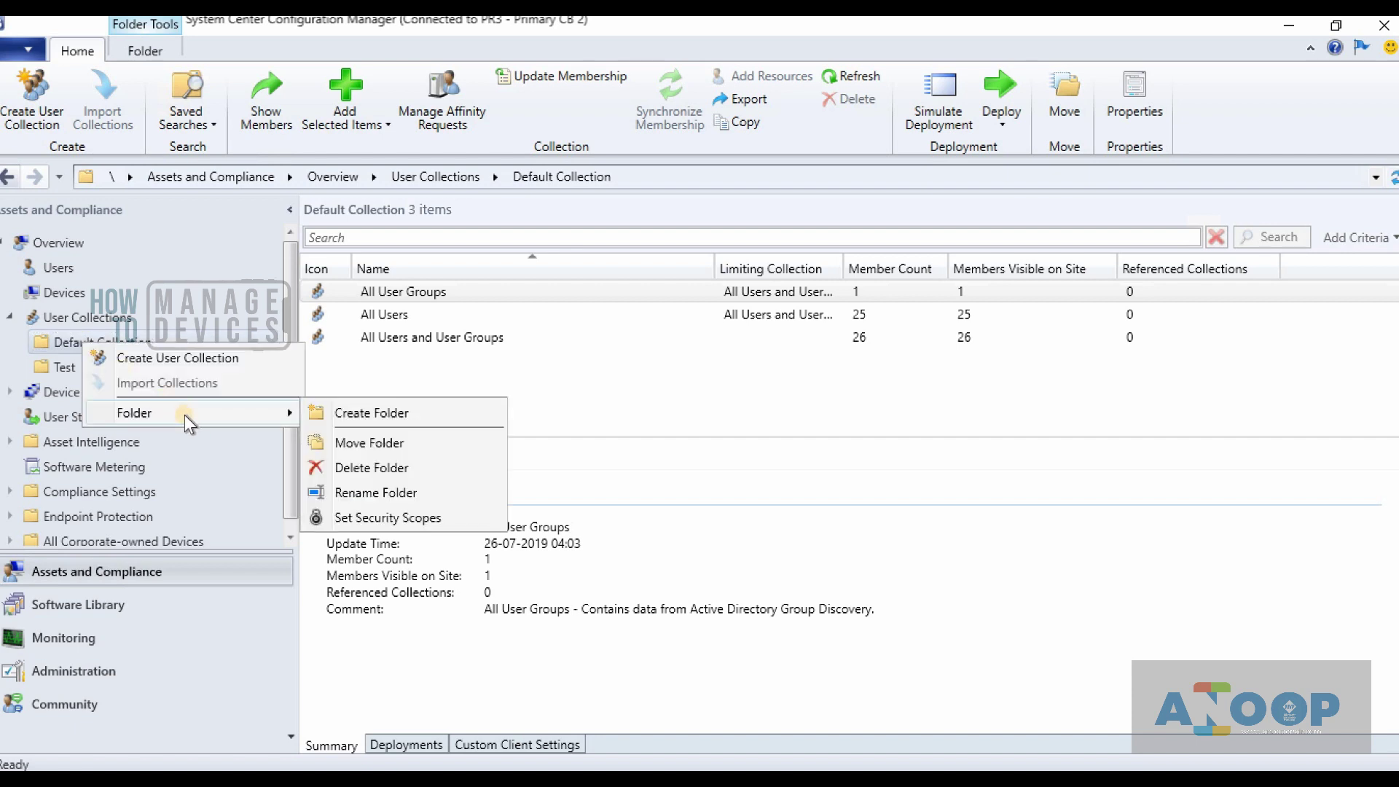
pyautogui.click(397, 518)
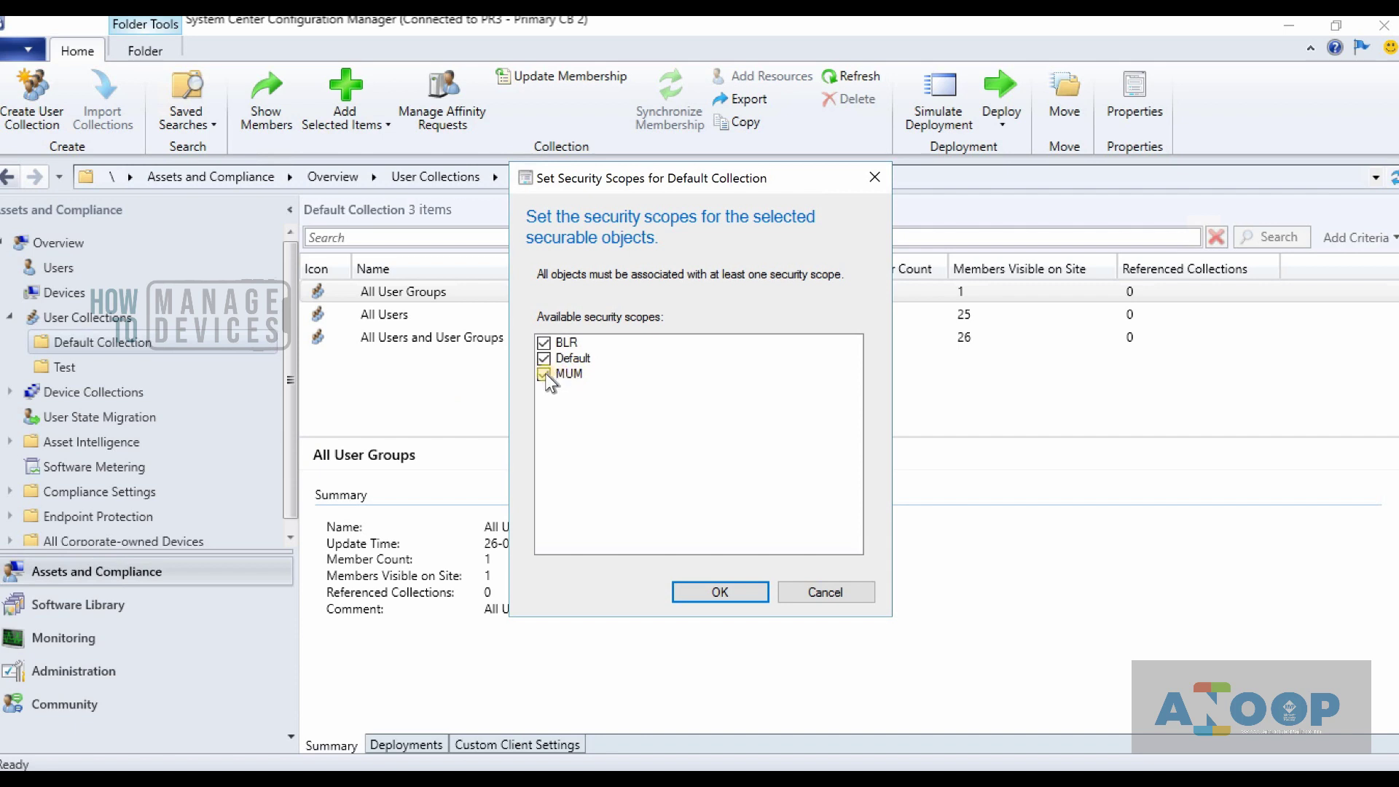
pyautogui.click(544, 373)
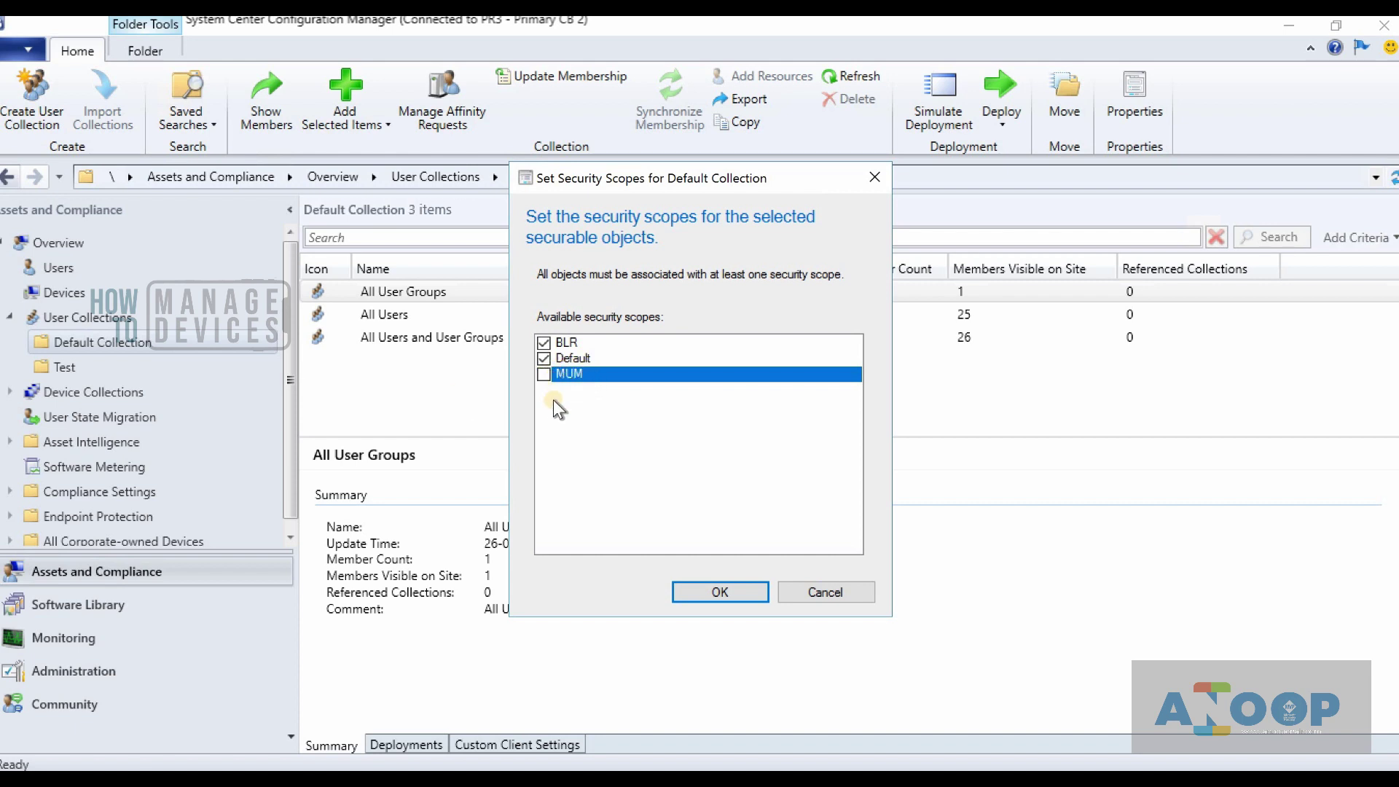
pyautogui.click(803, 596)
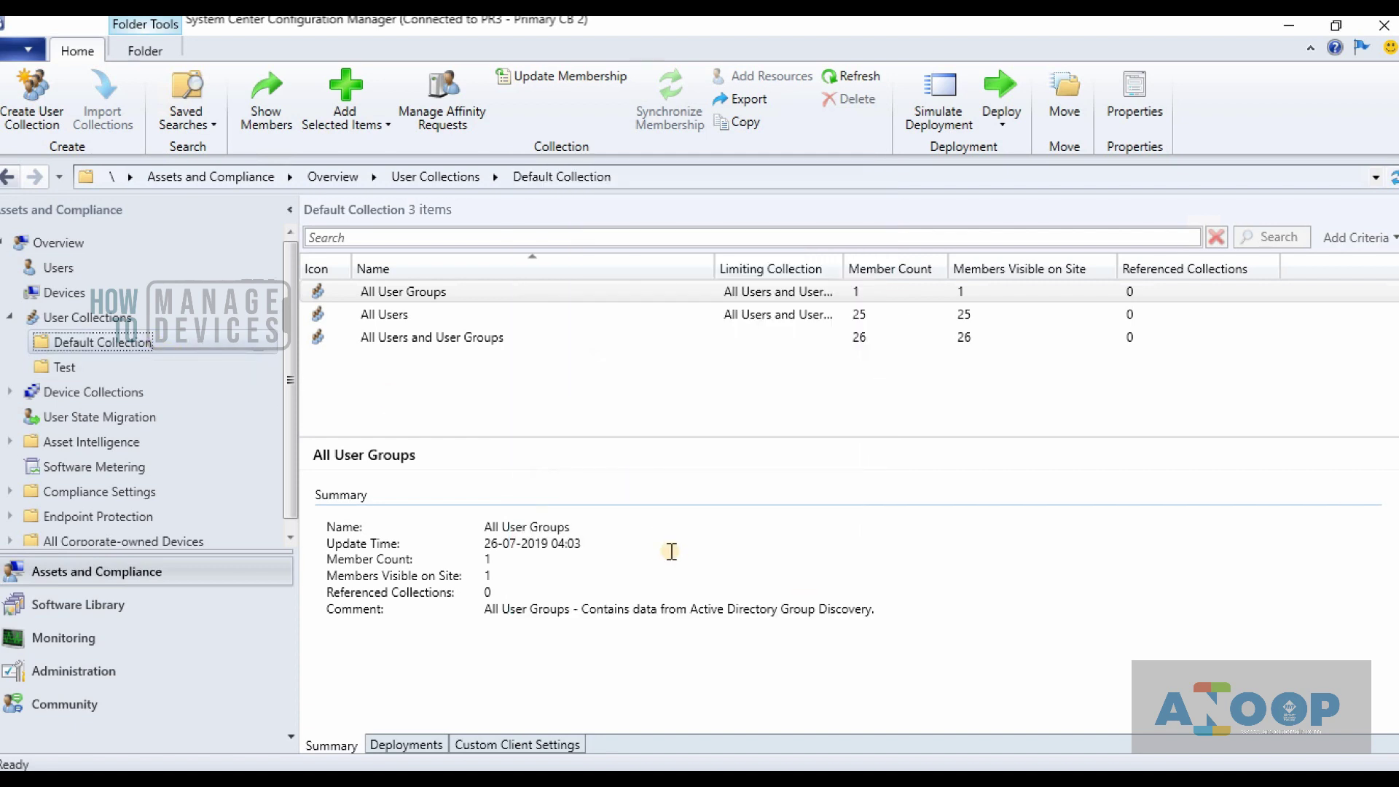